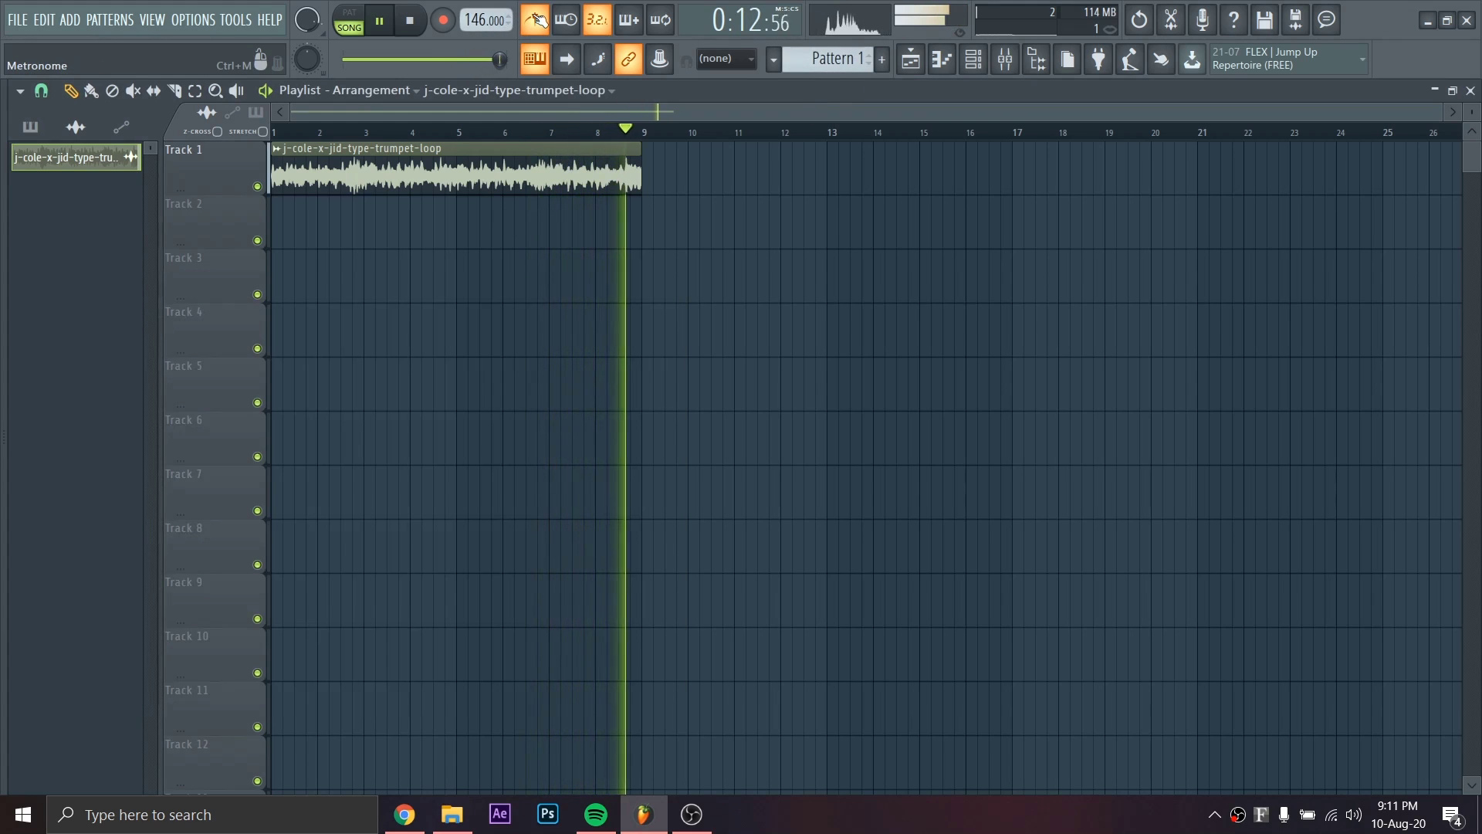
# Add Fruity Parametric EQ 2 to the trumpet loop's mixer insert and cut its low end with band 1 at about 105 Hz
pyautogui.click(1005, 60)
pyautogui.click(74, 216)
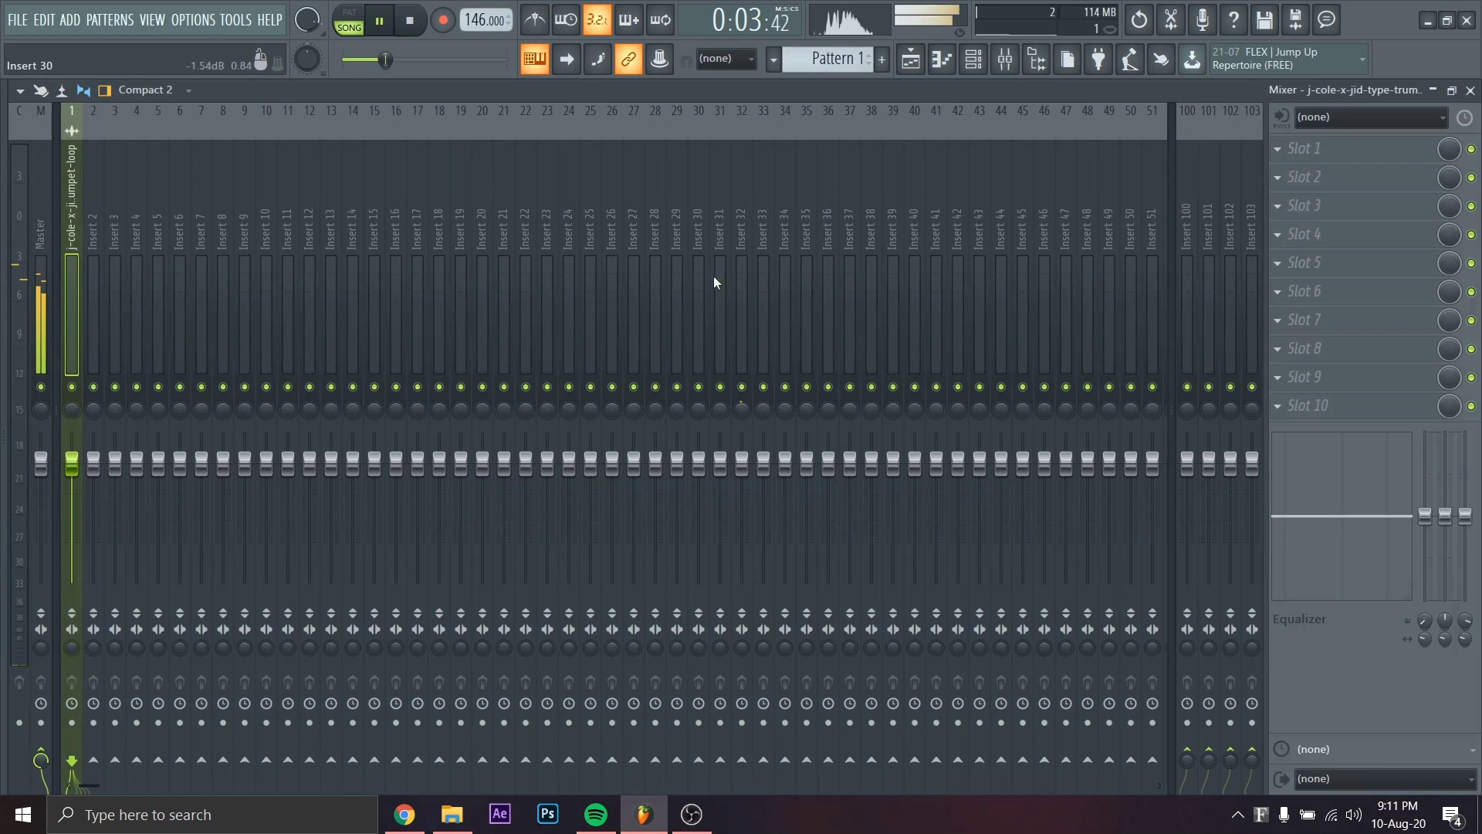
pyautogui.click(1307, 149)
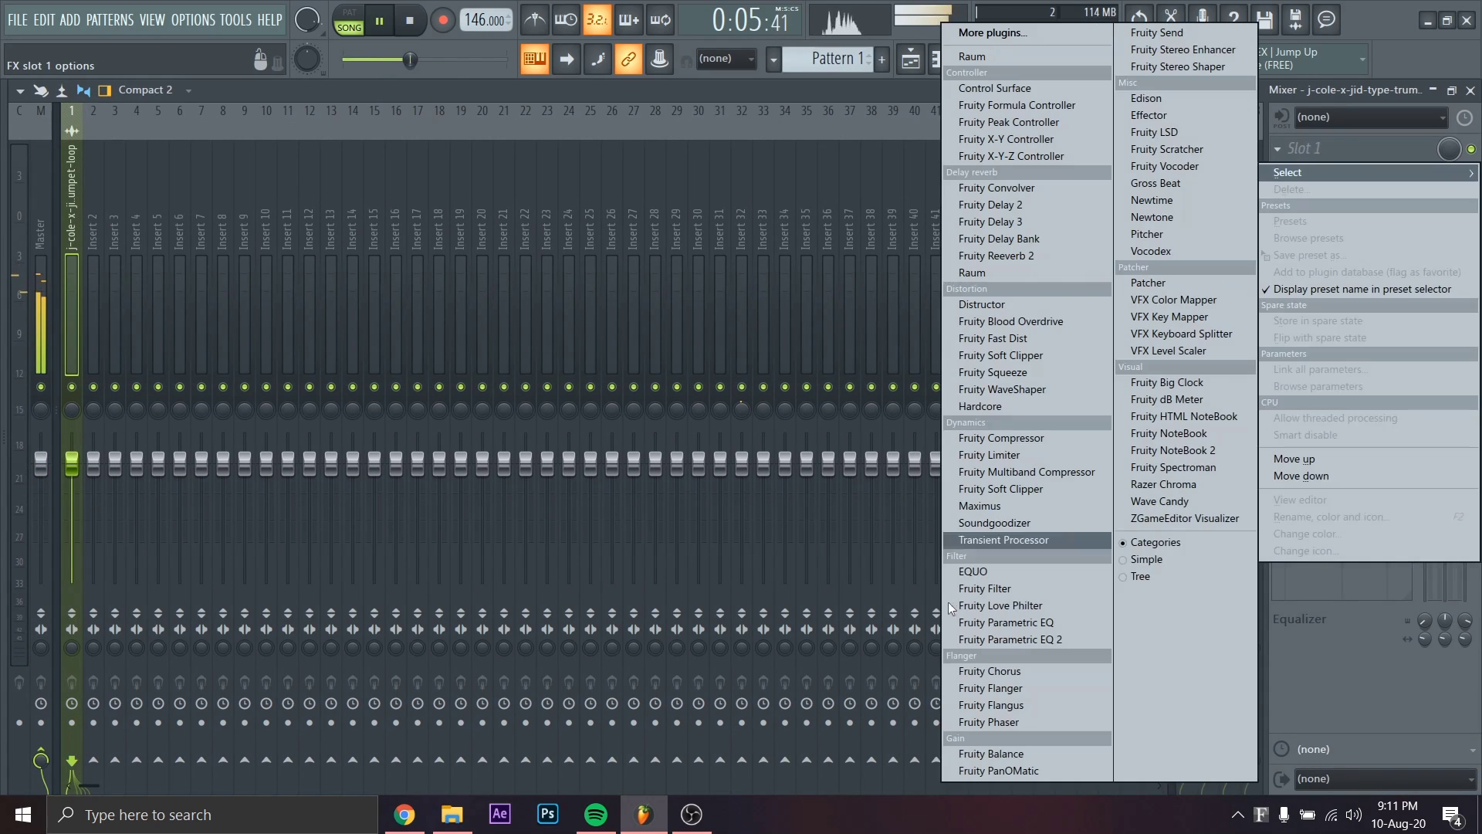
pyautogui.click(986, 639)
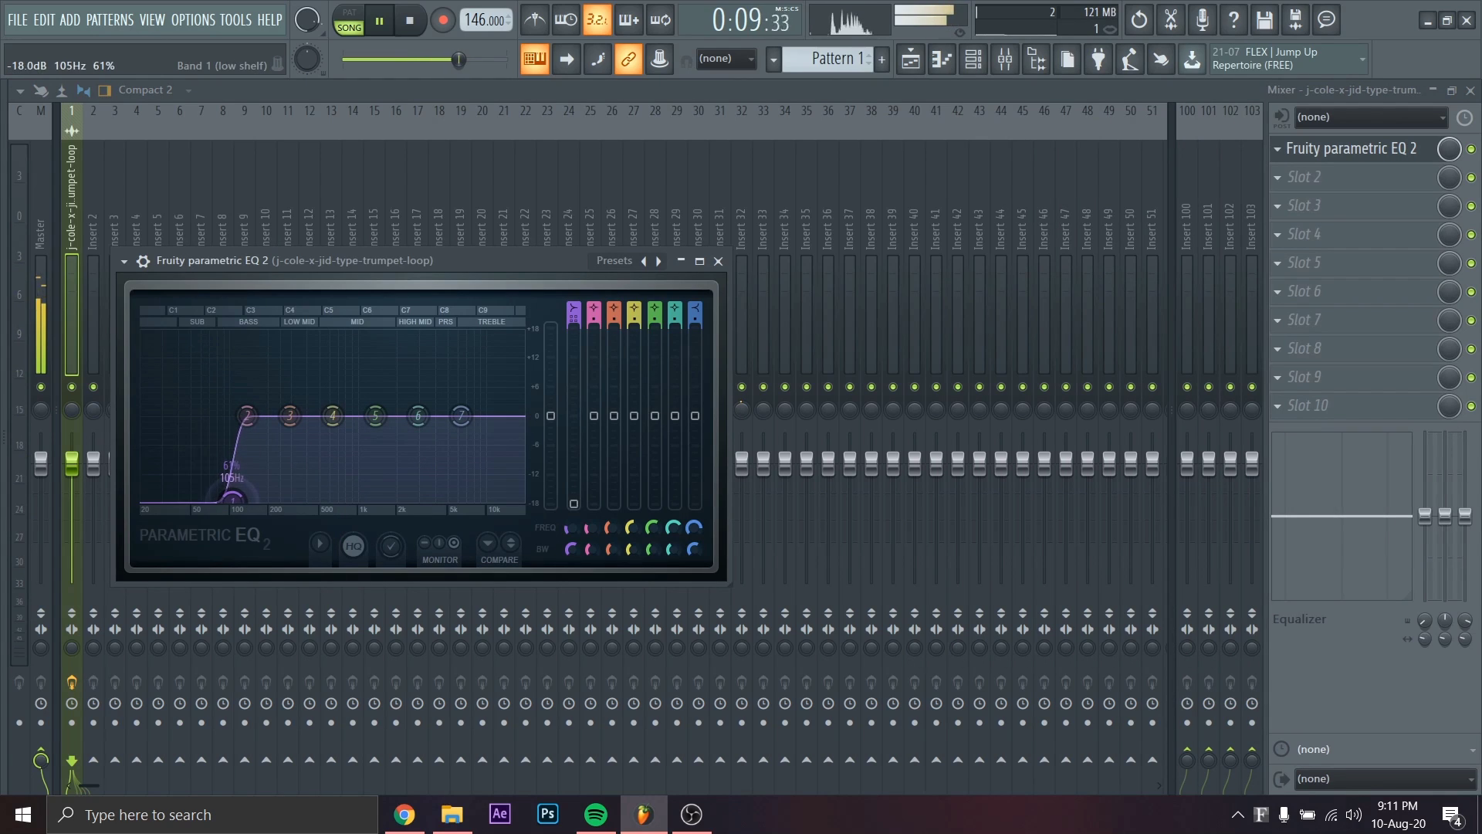
pyautogui.click(718, 262)
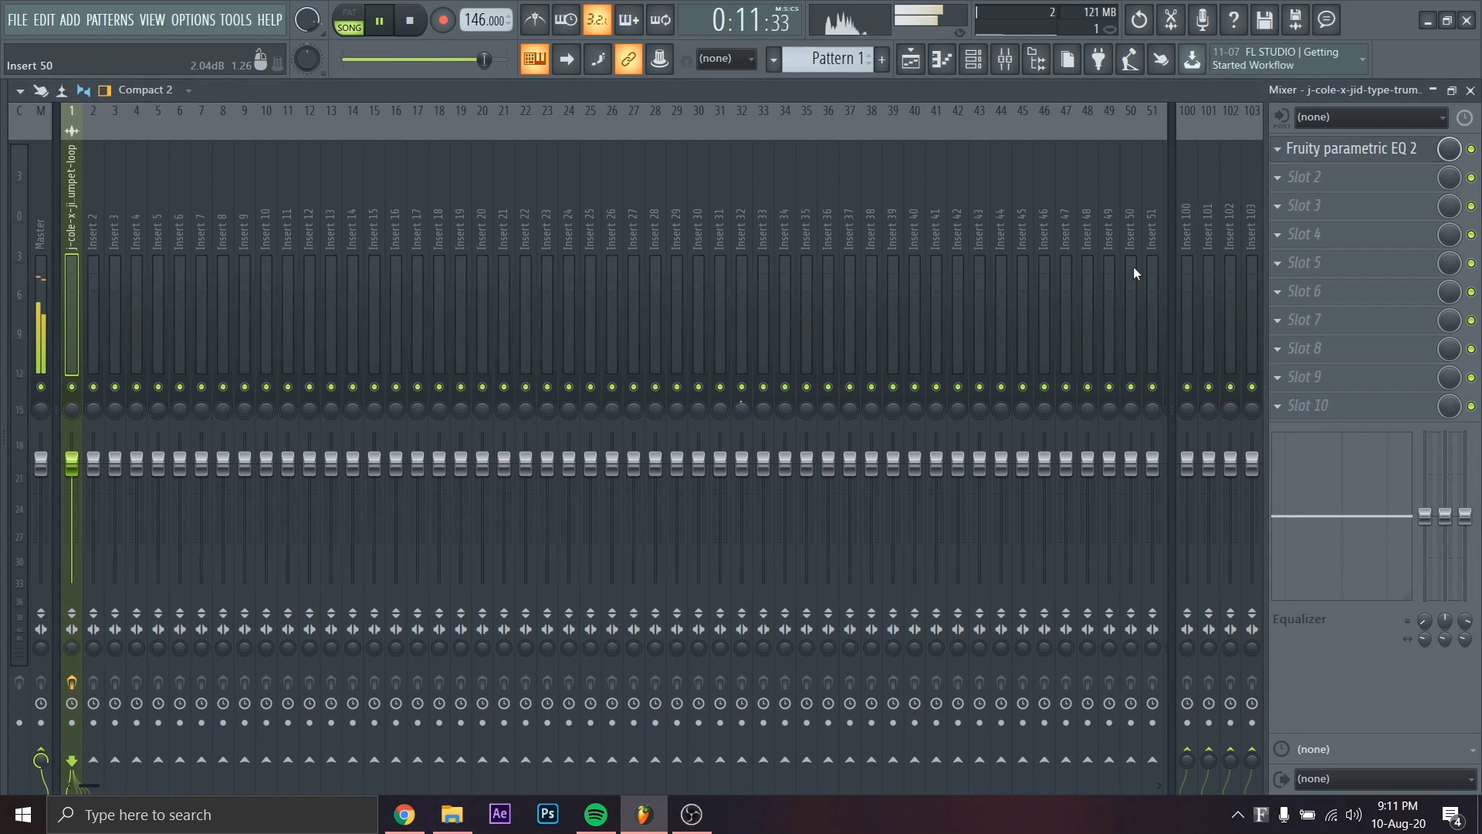
pyautogui.click(1472, 90)
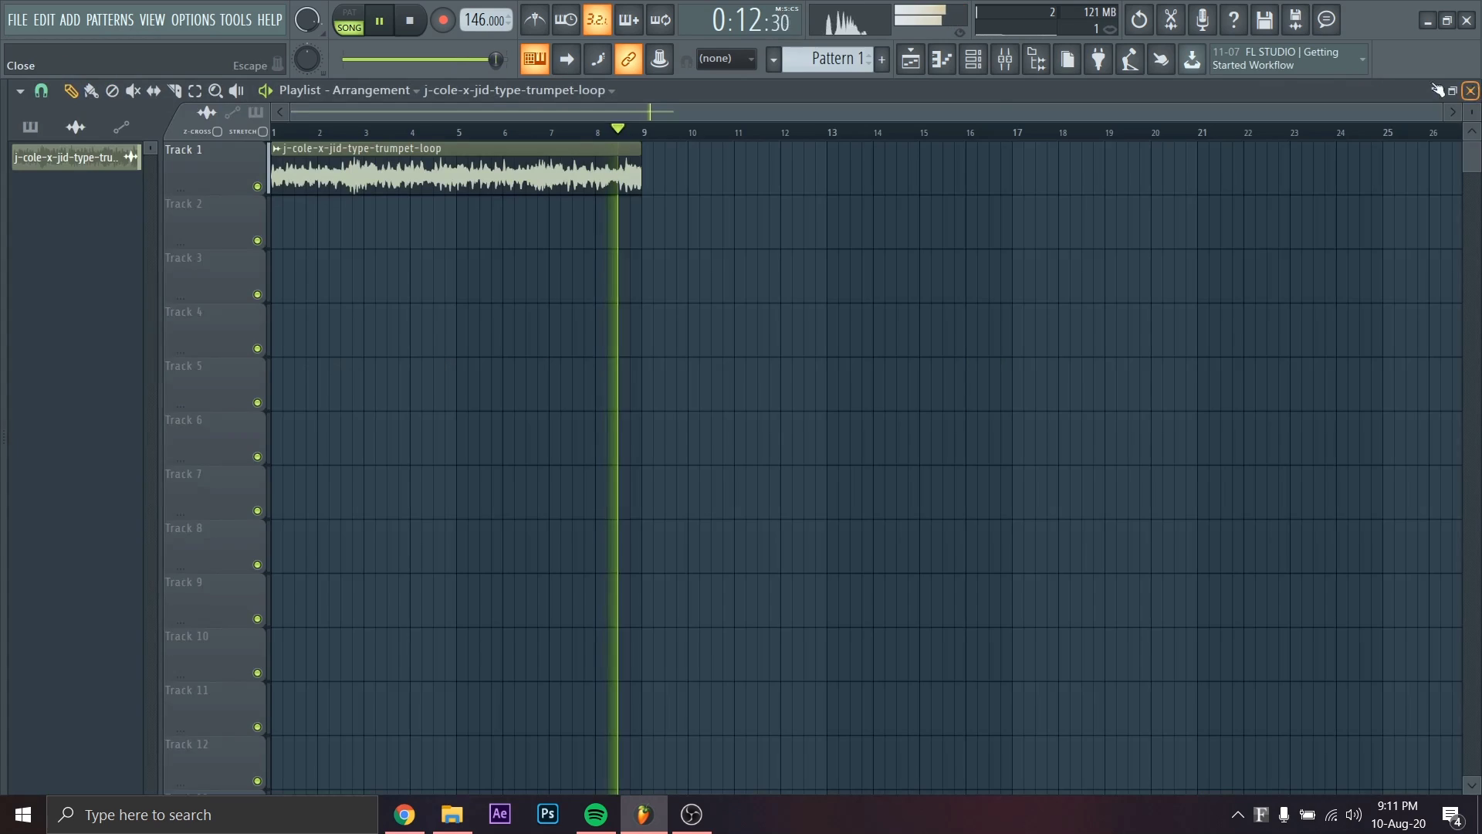
# Place a unique copy of the trumpet loop at bar 9 on Track 2 and route it to mixer insert 2
pyautogui.click(679, 166)
pyautogui.moveTo(748, 164); pyautogui.dragTo(717, 224)
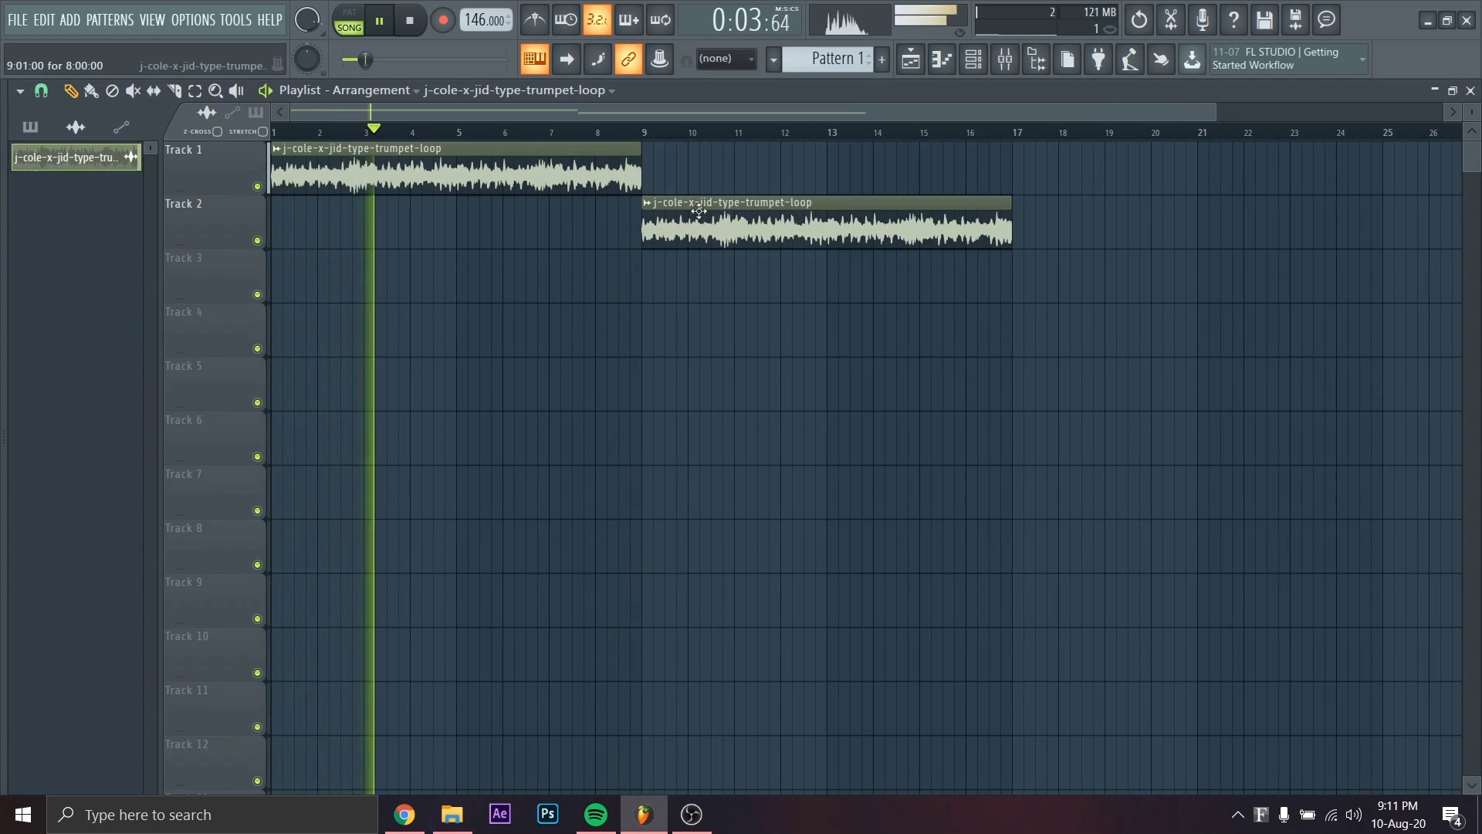
pyautogui.click(648, 210)
pyautogui.click(684, 334)
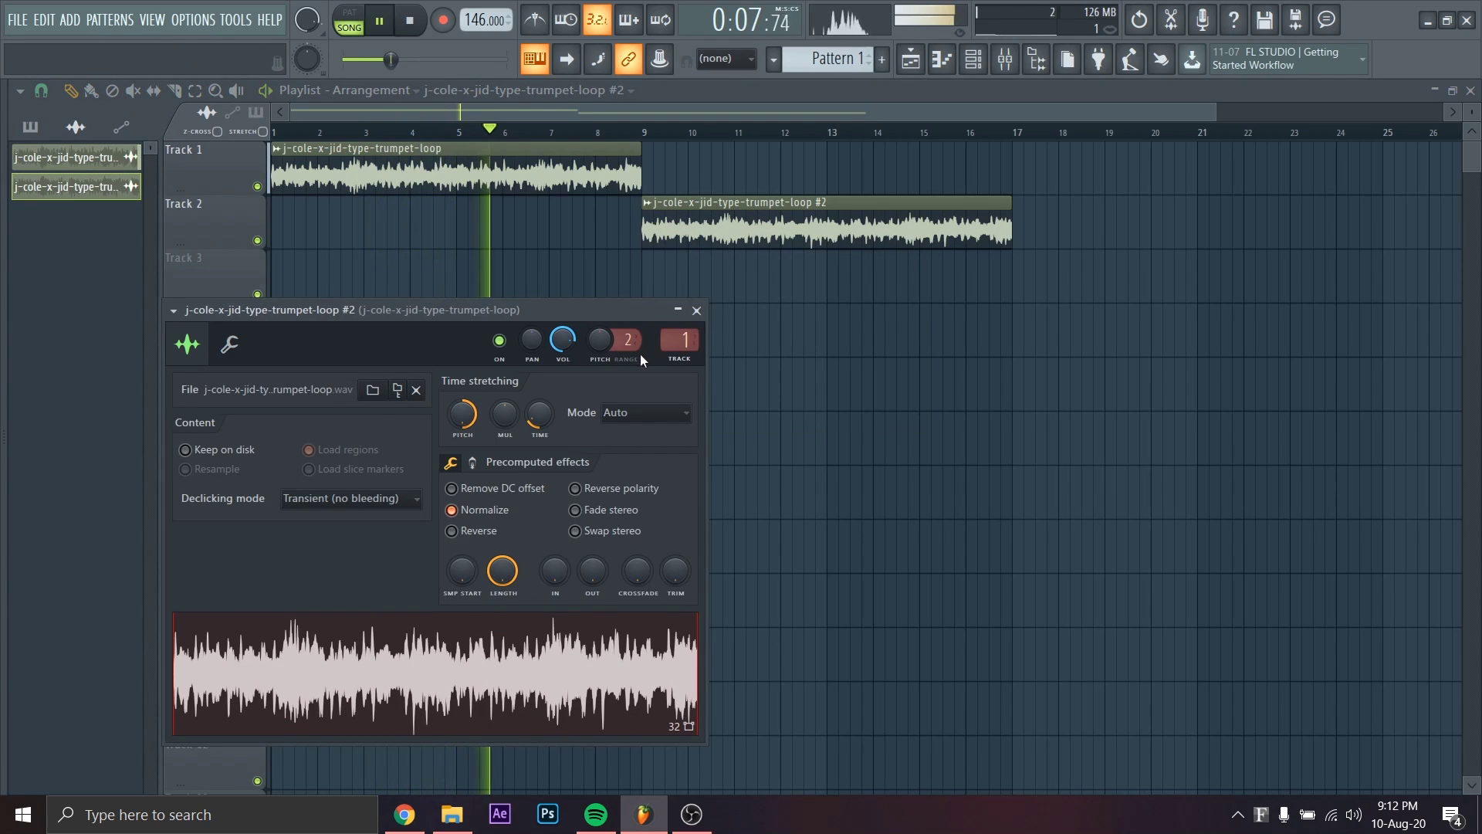
pyautogui.click(696, 311)
# Lower the mixer faders of both trumpet loop inserts and adjust the stereo separation of insert 2
pyautogui.click(1015, 65)
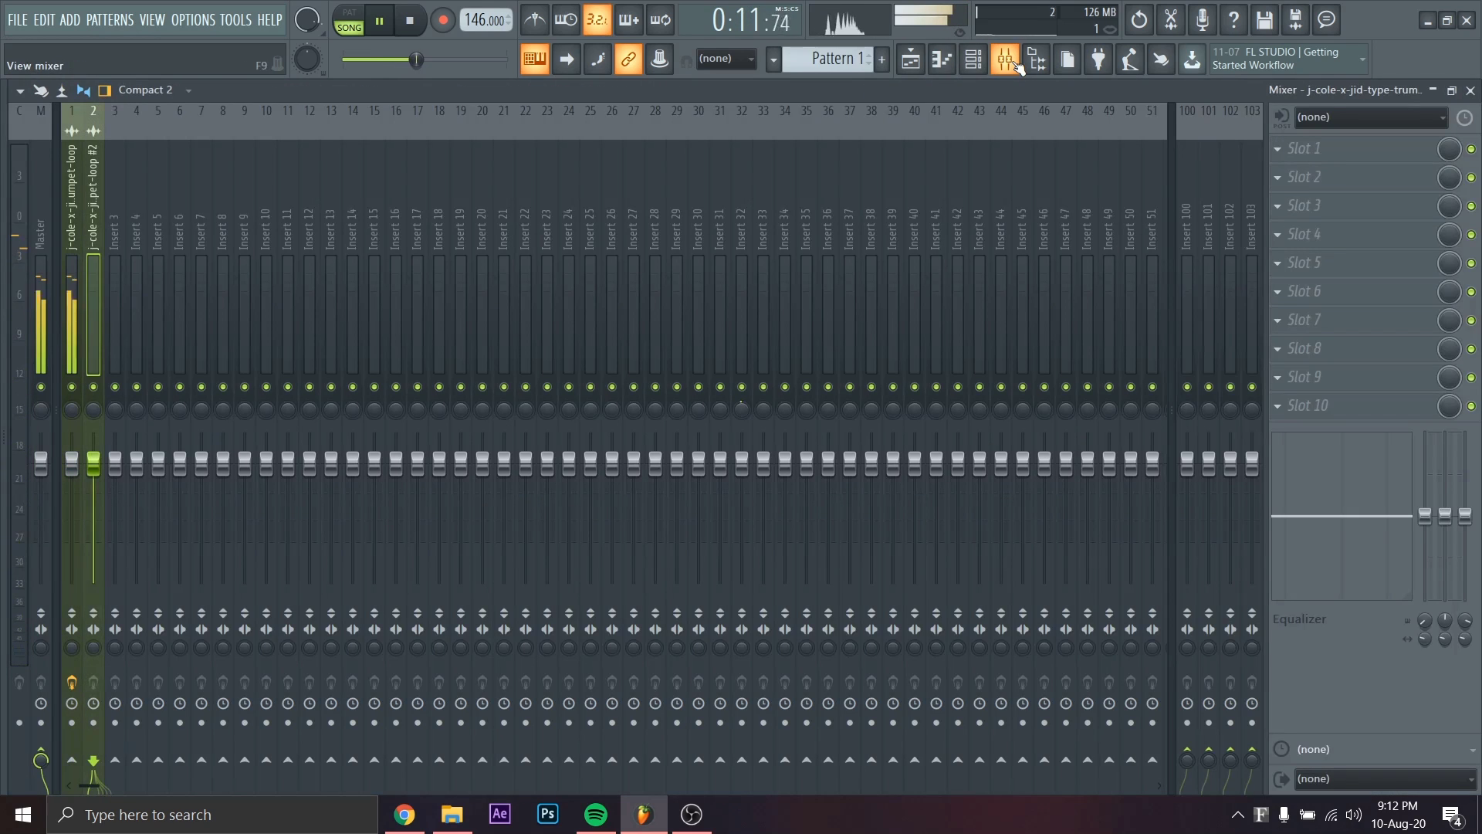
pyautogui.click(1018, 67)
pyautogui.click(1002, 63)
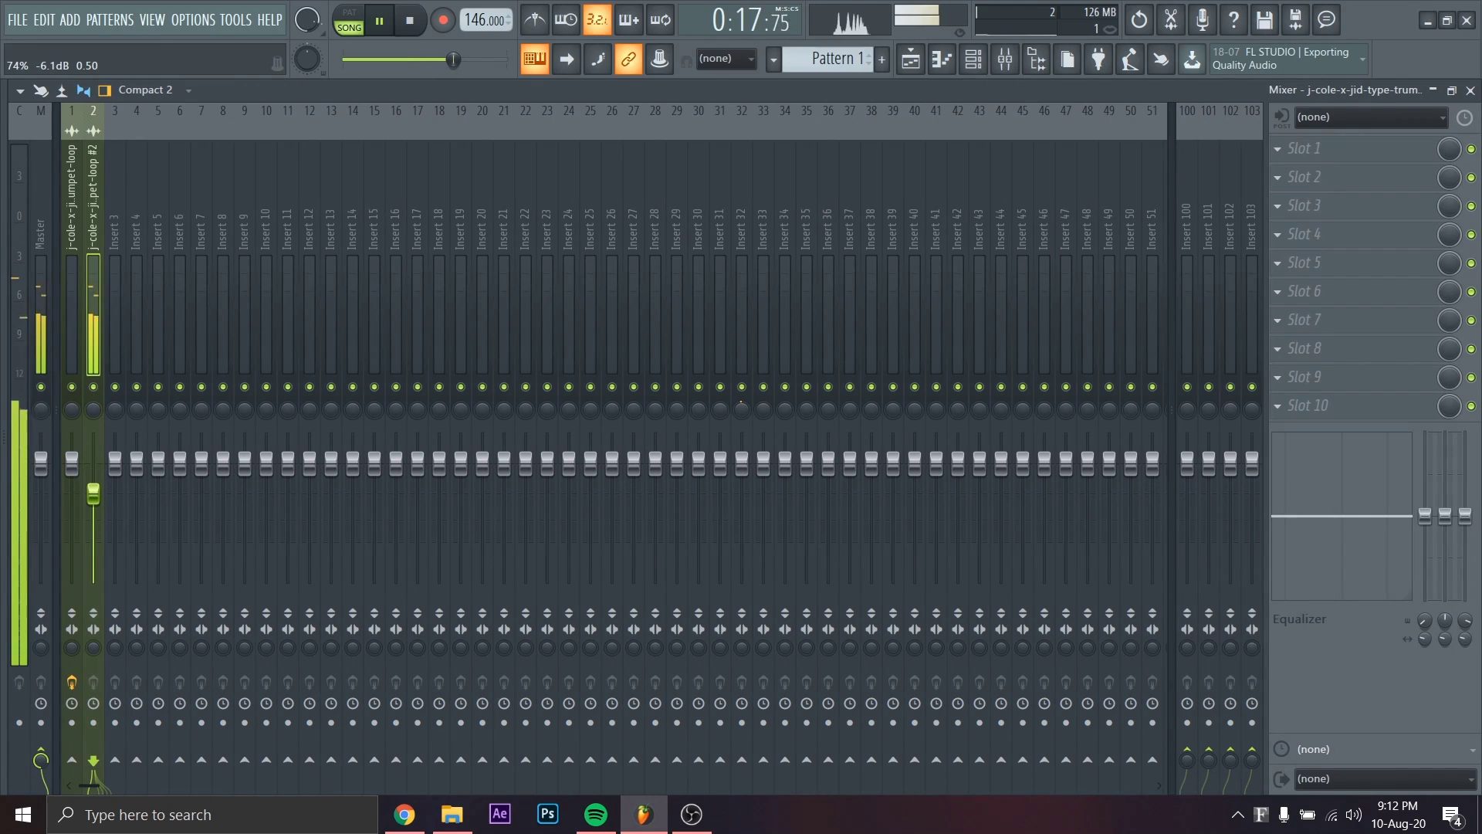
pyautogui.click(73, 341)
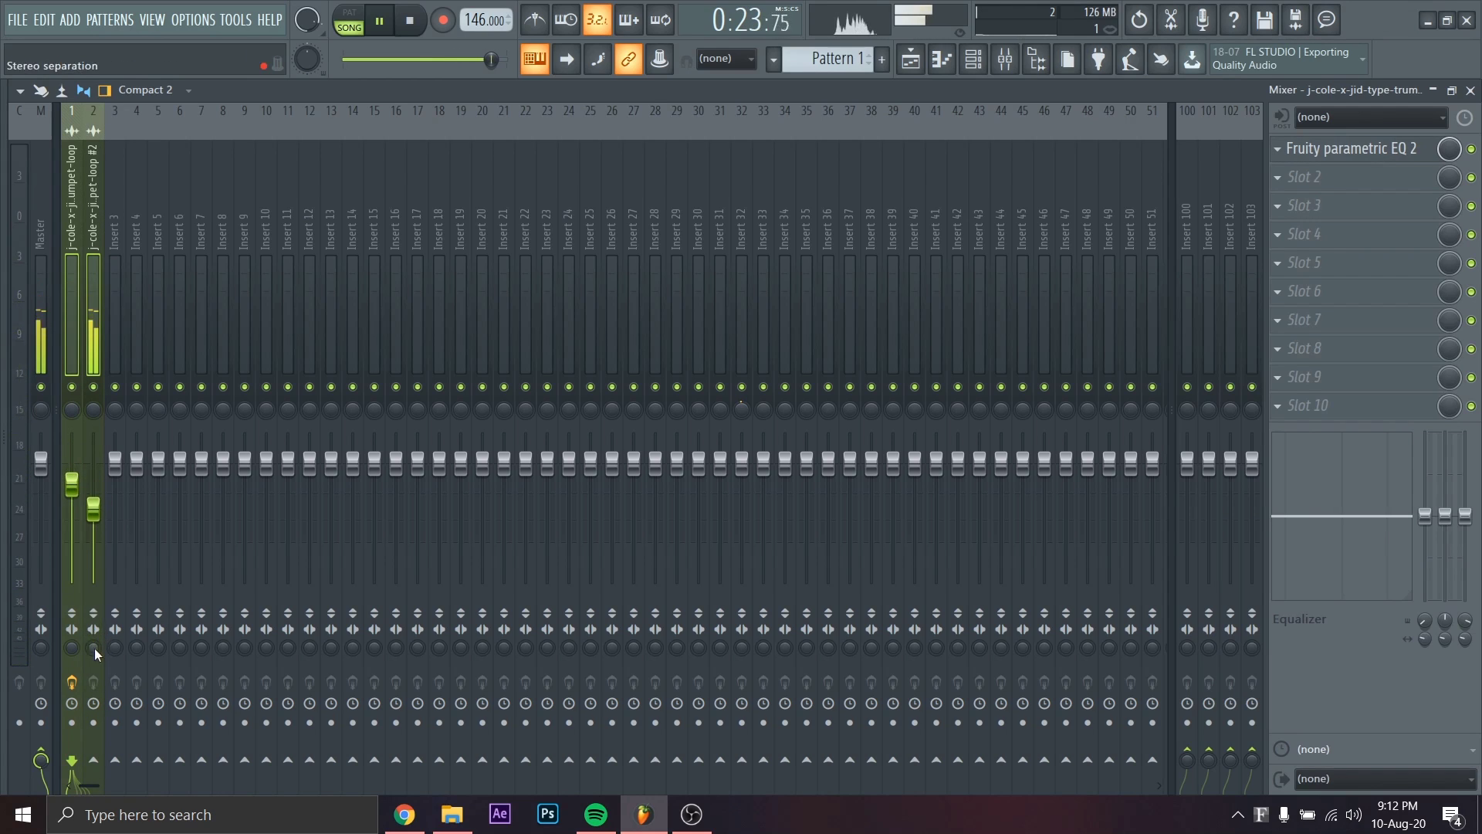
# Place another copy of the original trumpet loop on Track 1 in the playlist, starting at bar 9
pyautogui.press('F5')
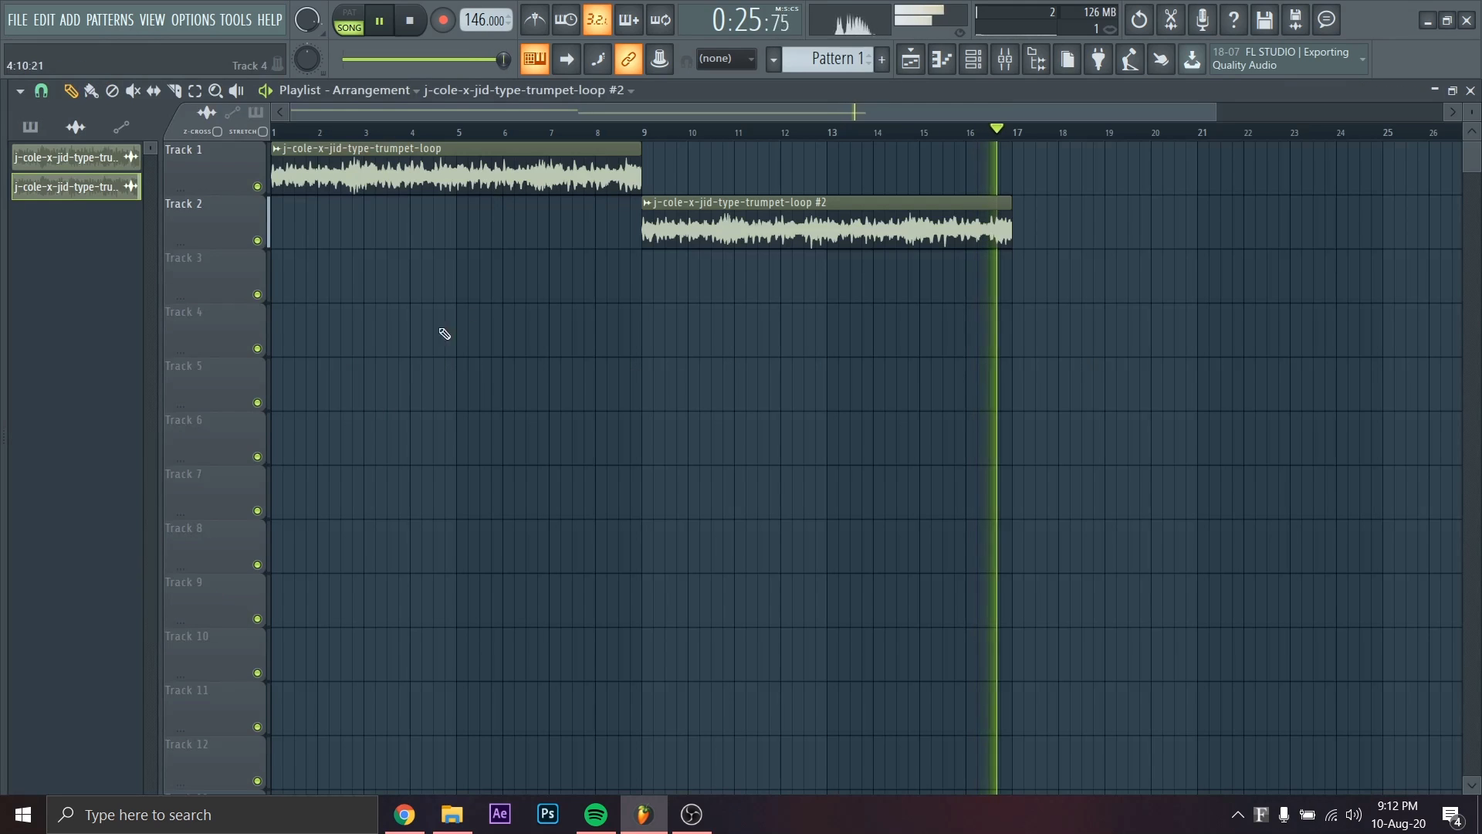
pyautogui.moveTo(668, 173); pyautogui.dragTo(645, 164)
# Add a Fruity Soft Clipper to slot 10 of the Master track and return to the playlist
pyautogui.click(1005, 60)
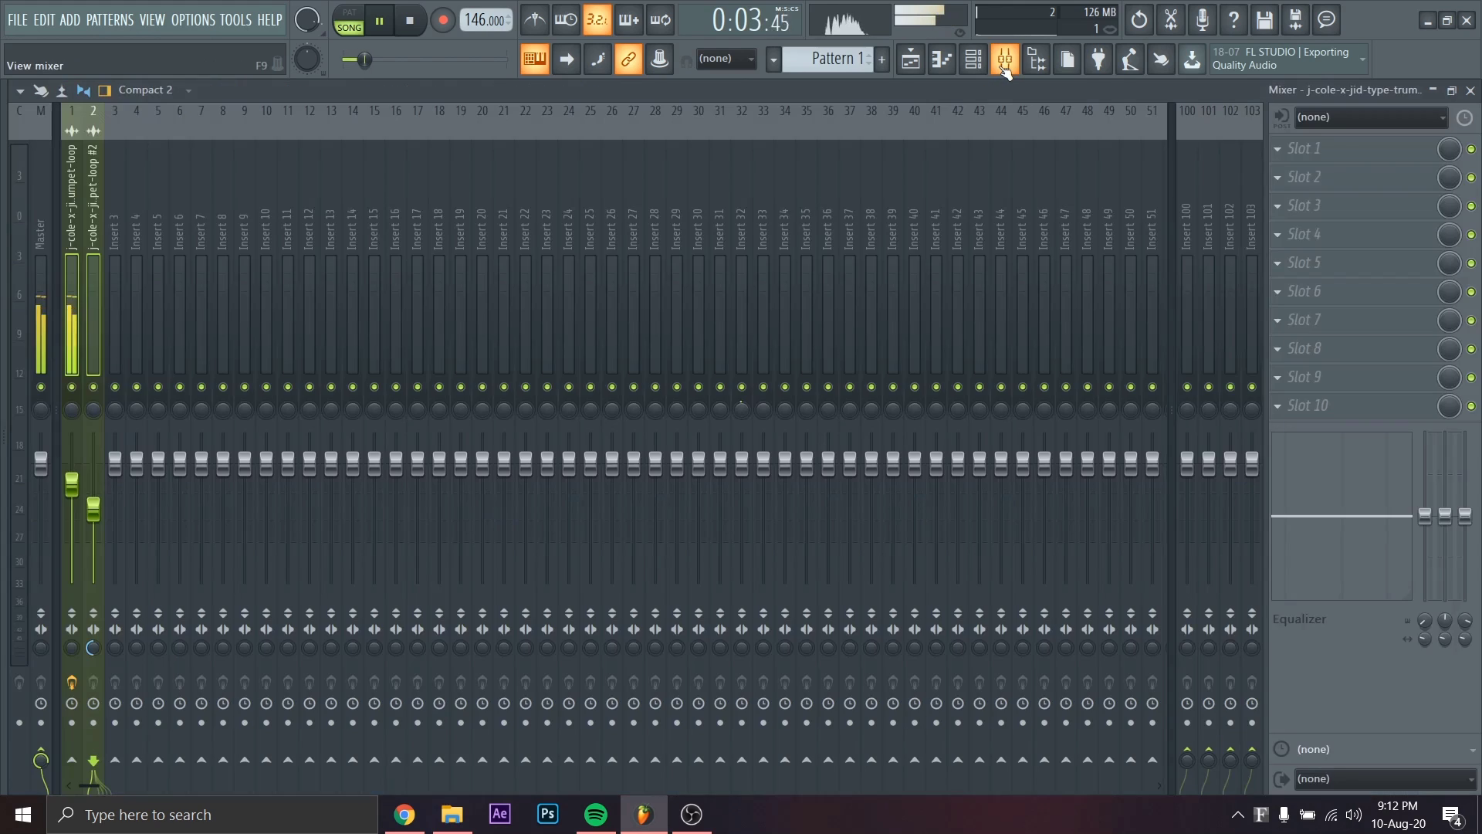
pyautogui.click(45, 347)
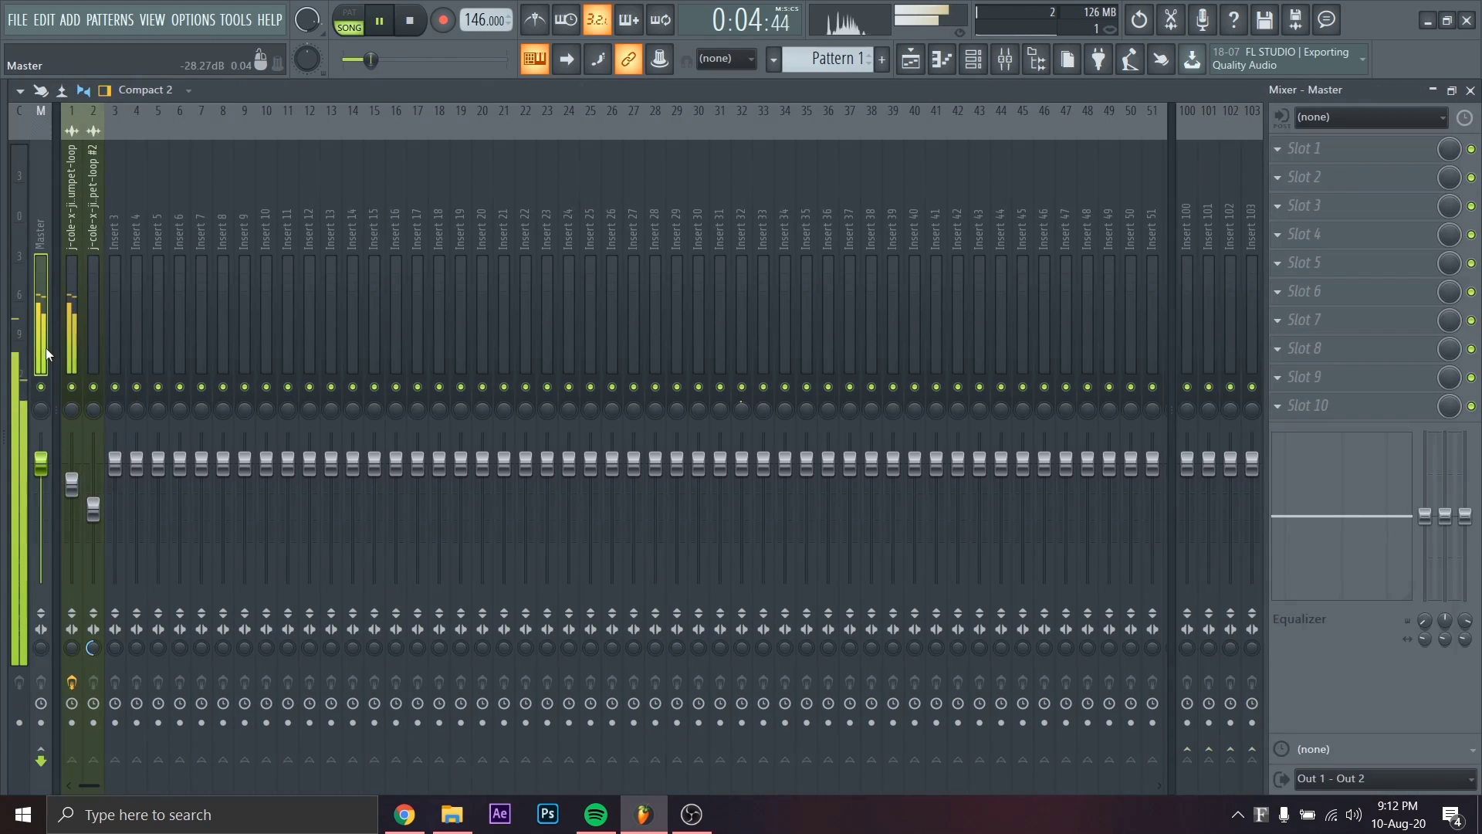
pyautogui.click(1312, 406)
pyautogui.click(1053, 489)
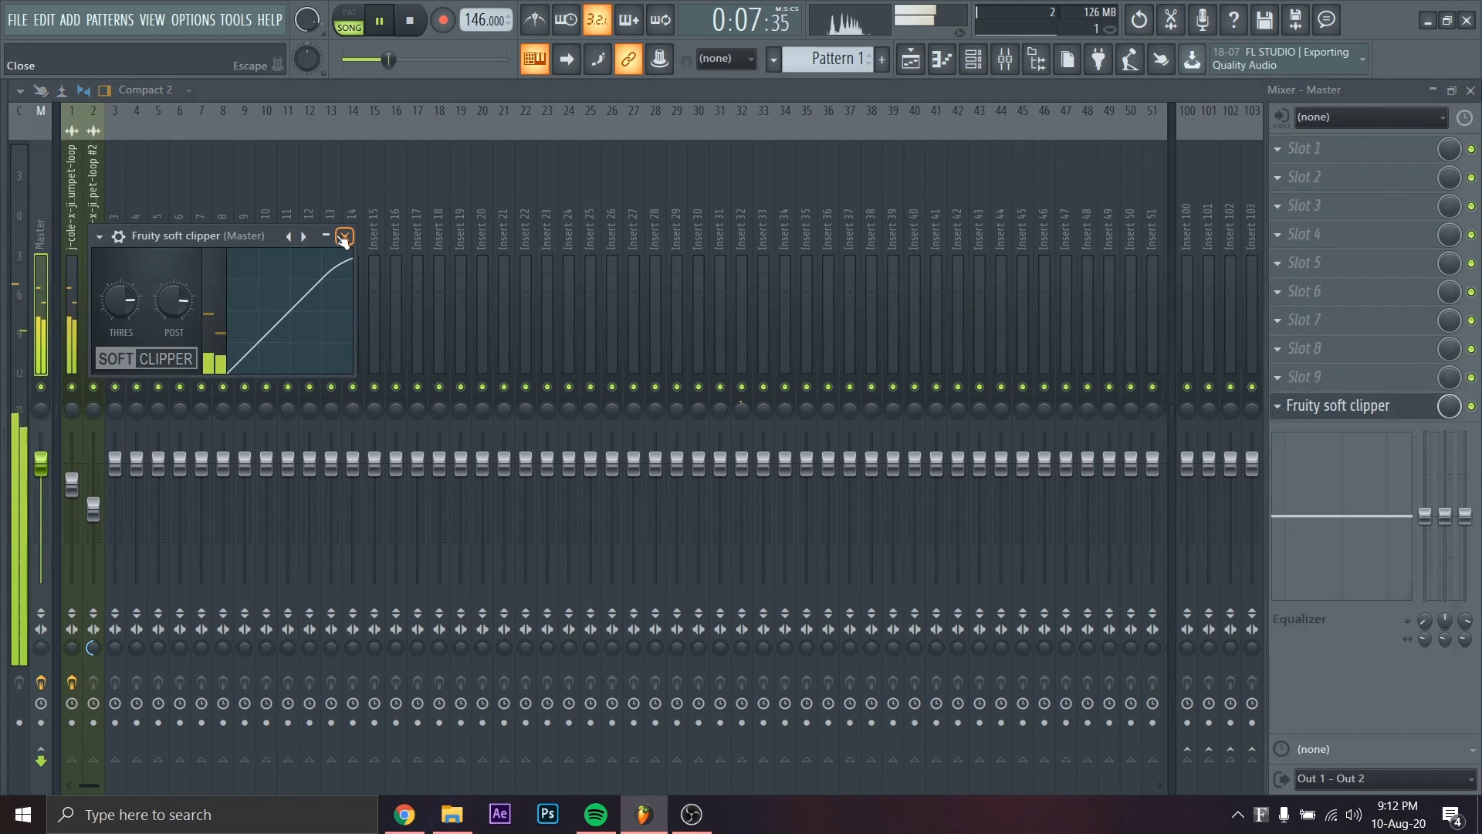
pyautogui.click(343, 237)
pyautogui.press('F5')
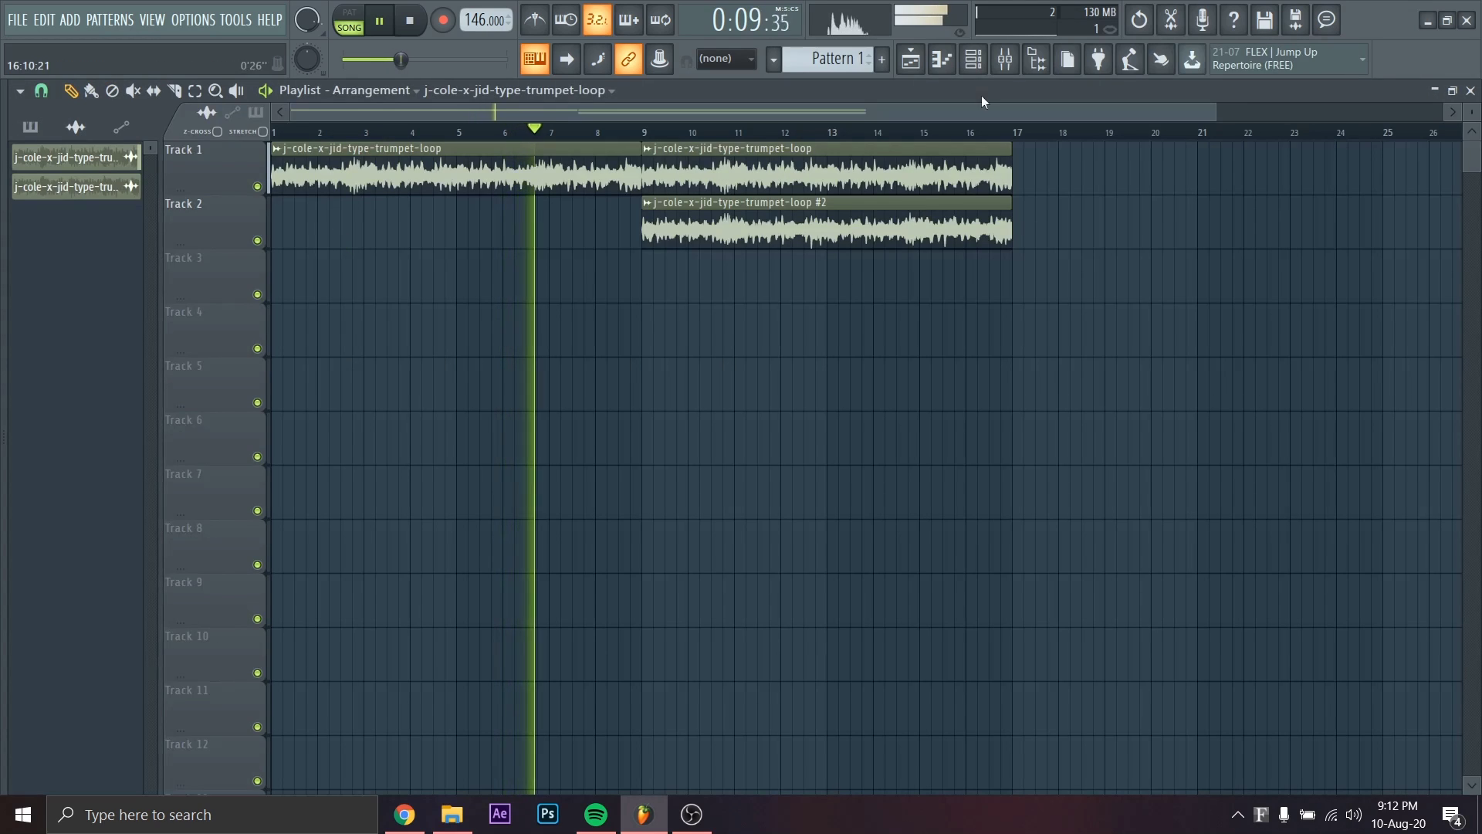
# Preview the gin$eng 808 11 and 808 12 samples in the 808 folder of ginseng drum kit VOL 3
pyautogui.press('F6')
pyautogui.hotkey('alt', 'F8')
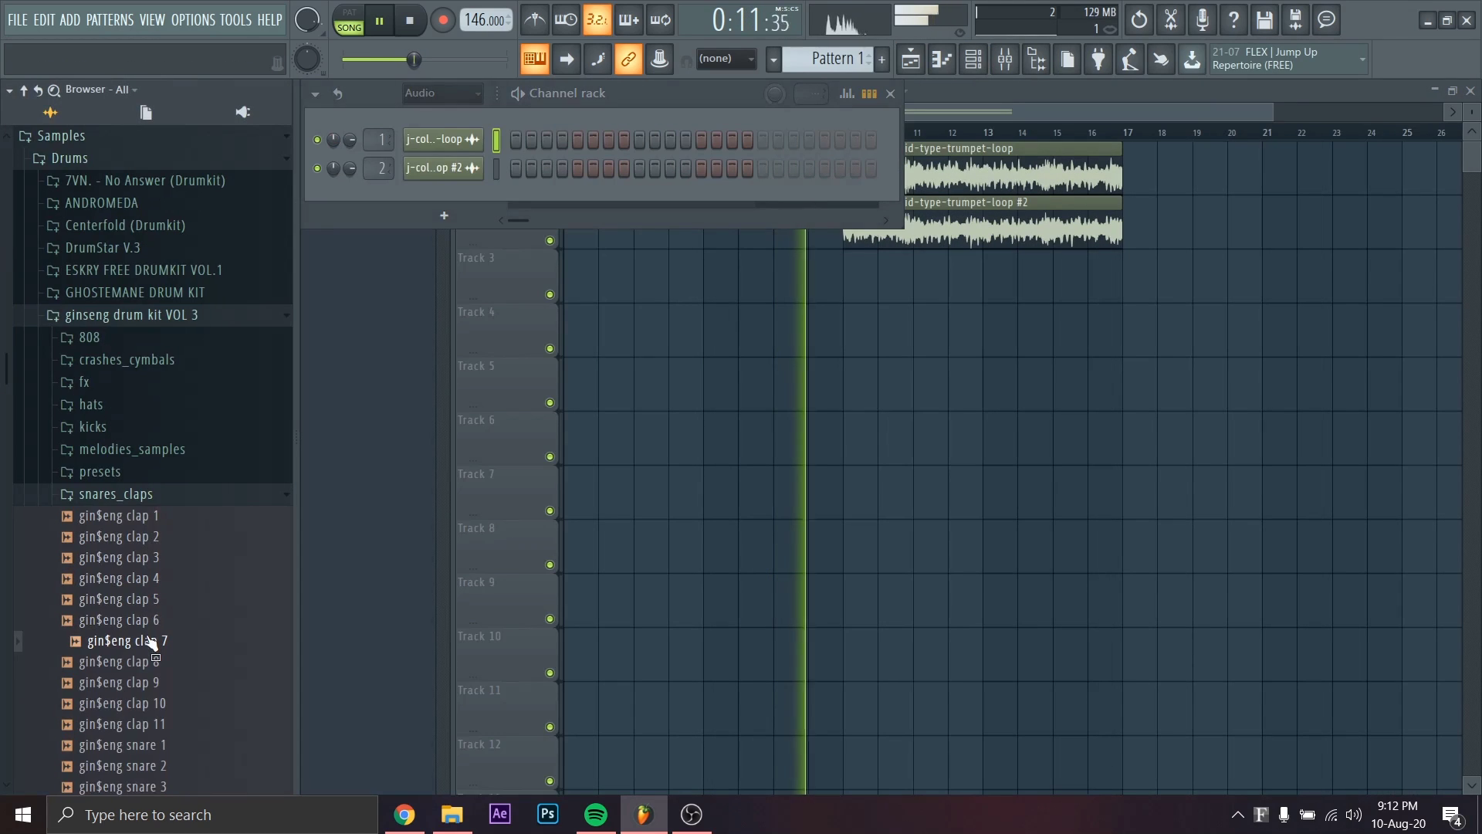
pyautogui.click(132, 493)
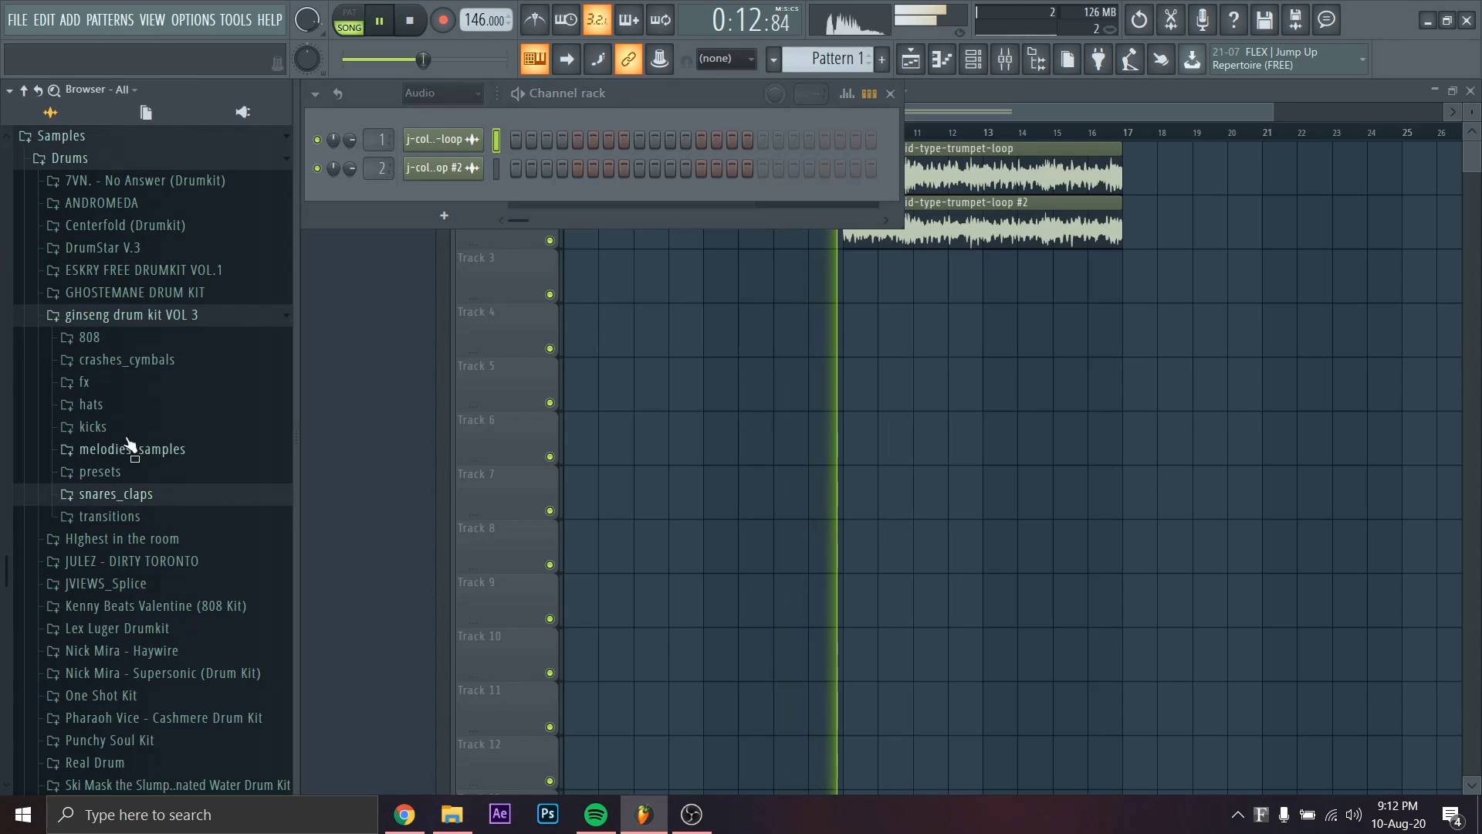
pyautogui.click(114, 346)
pyautogui.click(122, 504)
pyautogui.click(164, 567)
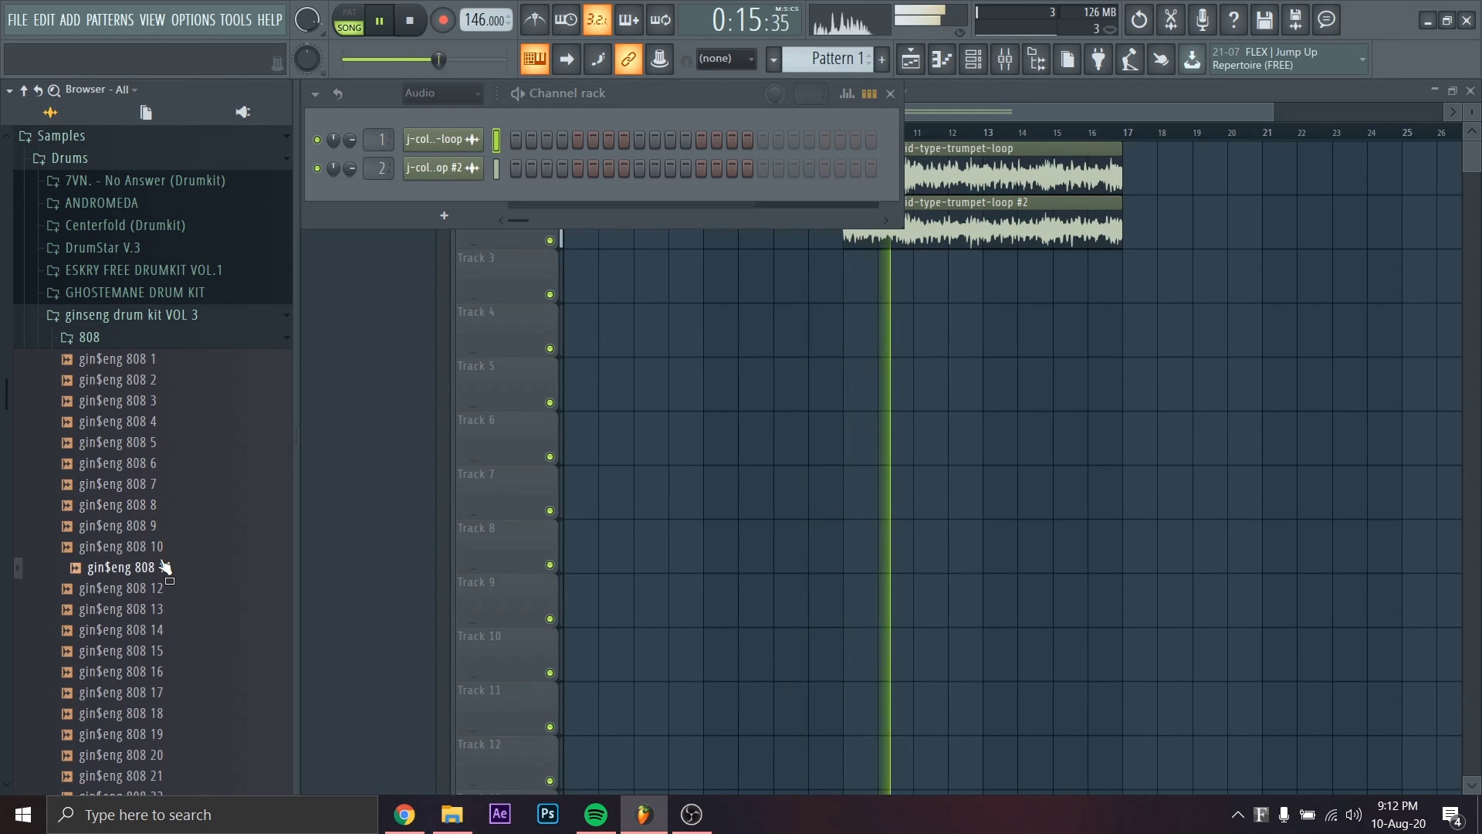
pyautogui.click(166, 595)
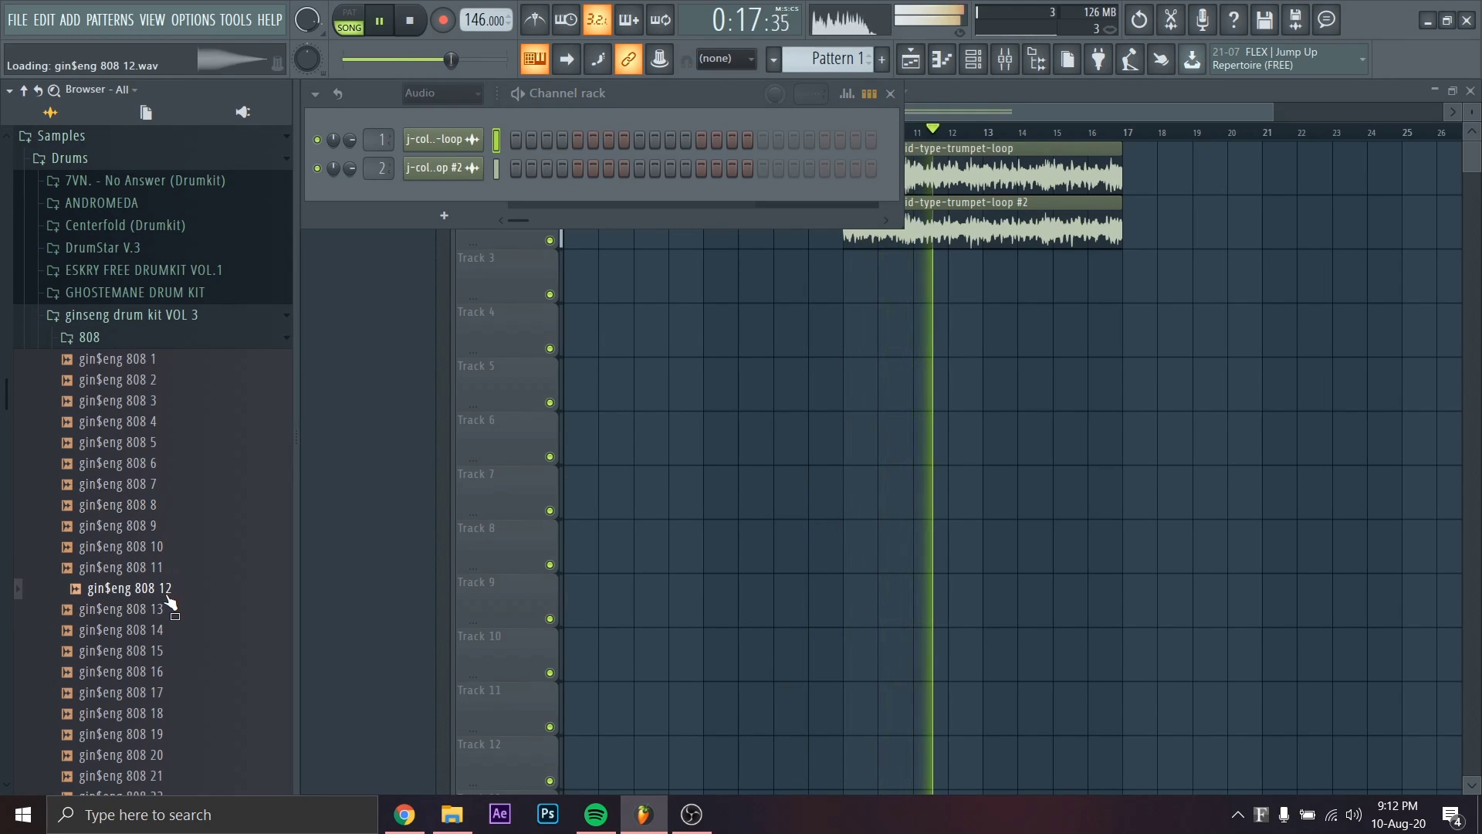
# Switch the channel rack to the Unsorted group and add the gin$eng 808 12 sample as a channel
pyautogui.hotkey('alt', 'F8')
pyautogui.click(147, 92)
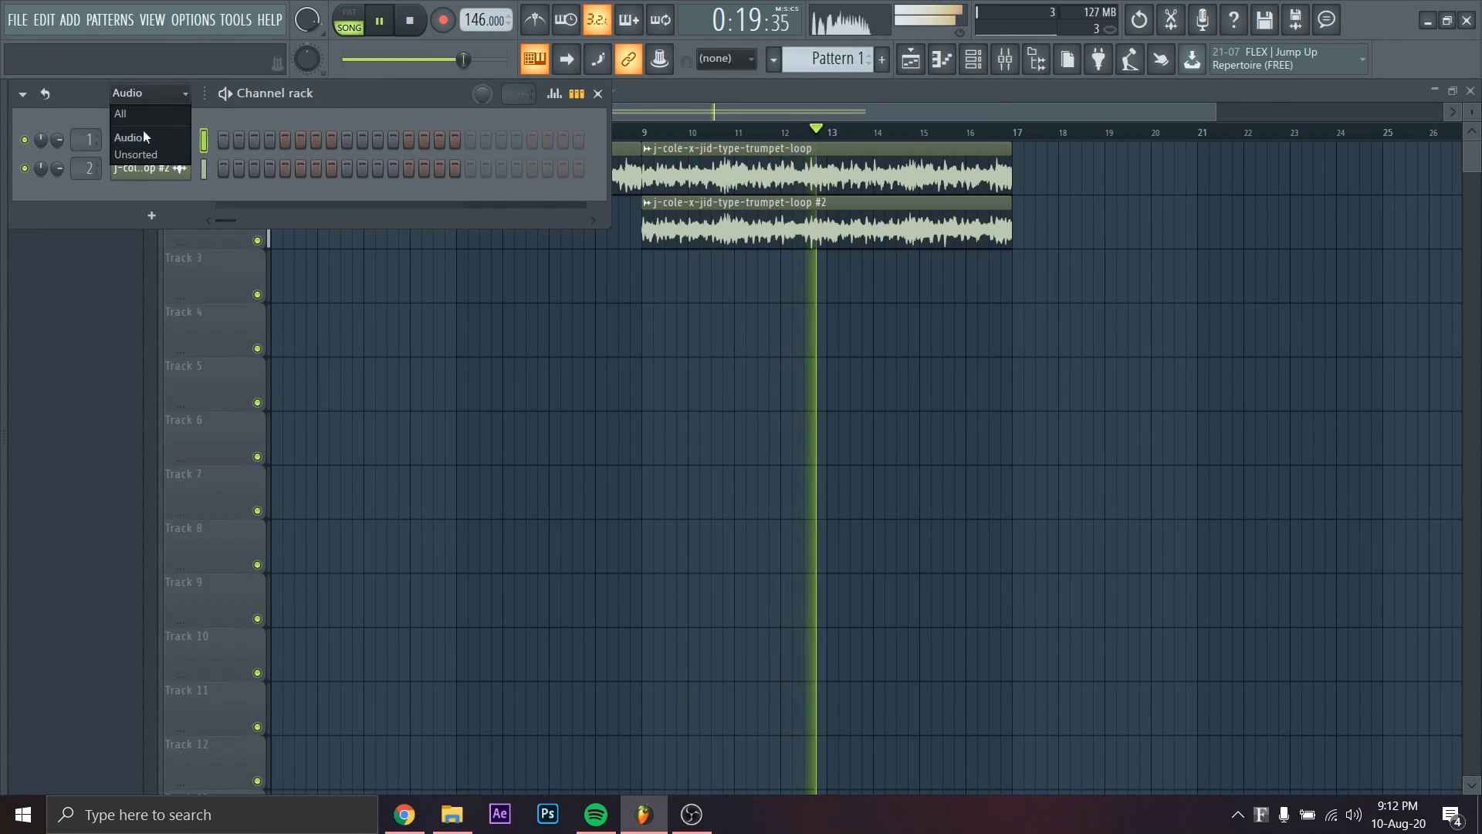
pyautogui.click(143, 159)
pyautogui.moveTo(60, 468)
pyautogui.moveTo(135, 594); pyautogui.dragTo(133, 146)
# Name an empty pattern 808 and place it on playlist Track 4 from bar 9 to bar 17
pyautogui.click(157, 21)
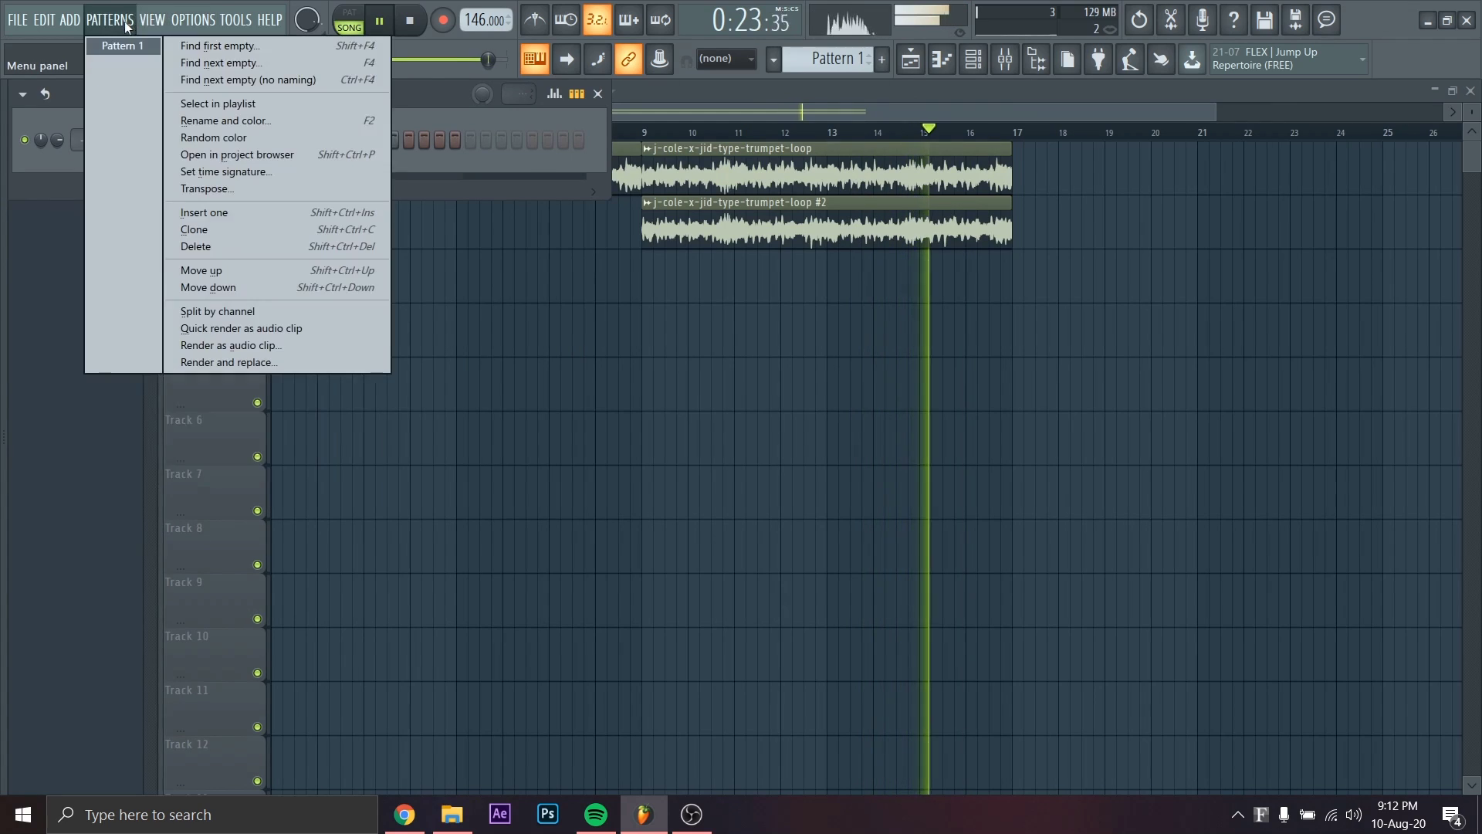
pyautogui.moveTo(115, 21)
pyautogui.click(178, 45)
pyautogui.write('808')
pyautogui.press('Return')
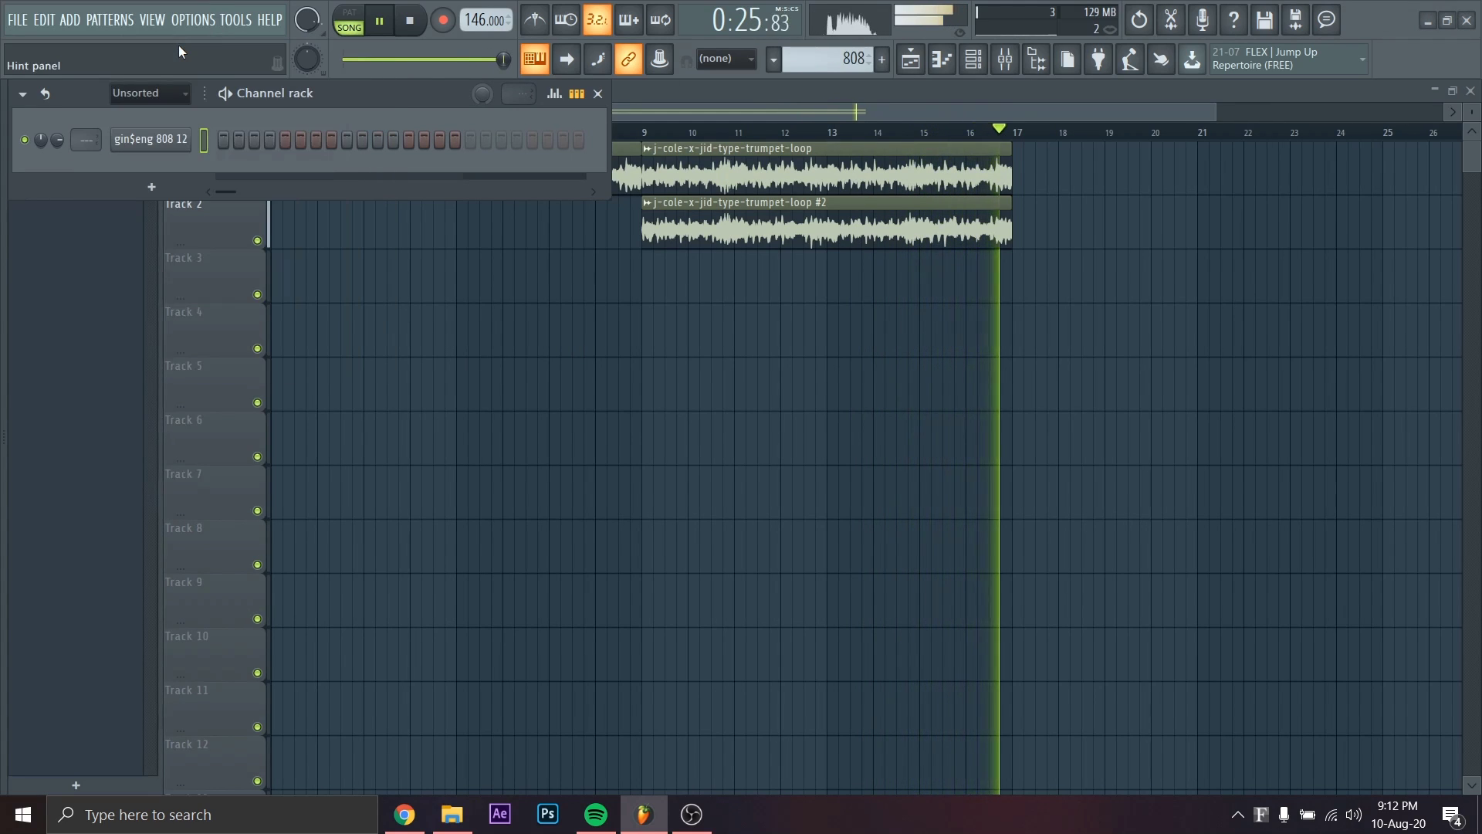
pyautogui.click(641, 341)
pyautogui.moveTo(686, 336); pyautogui.dragTo(1012, 331)
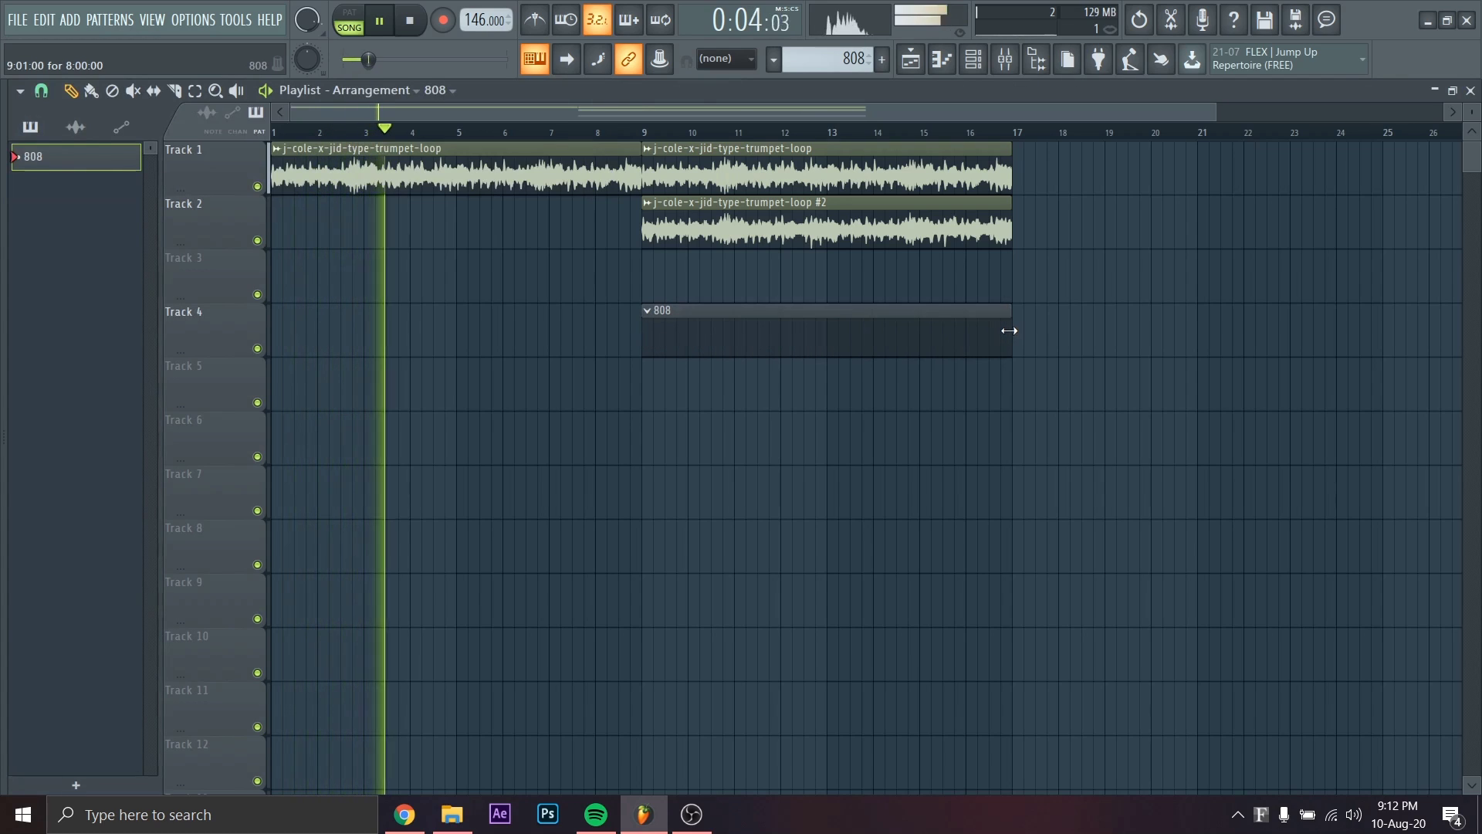
# Play the arrangement from bar 9 and try out 808 notes over the trumpet loops
pyautogui.press('space')
pyautogui.click(641, 131)
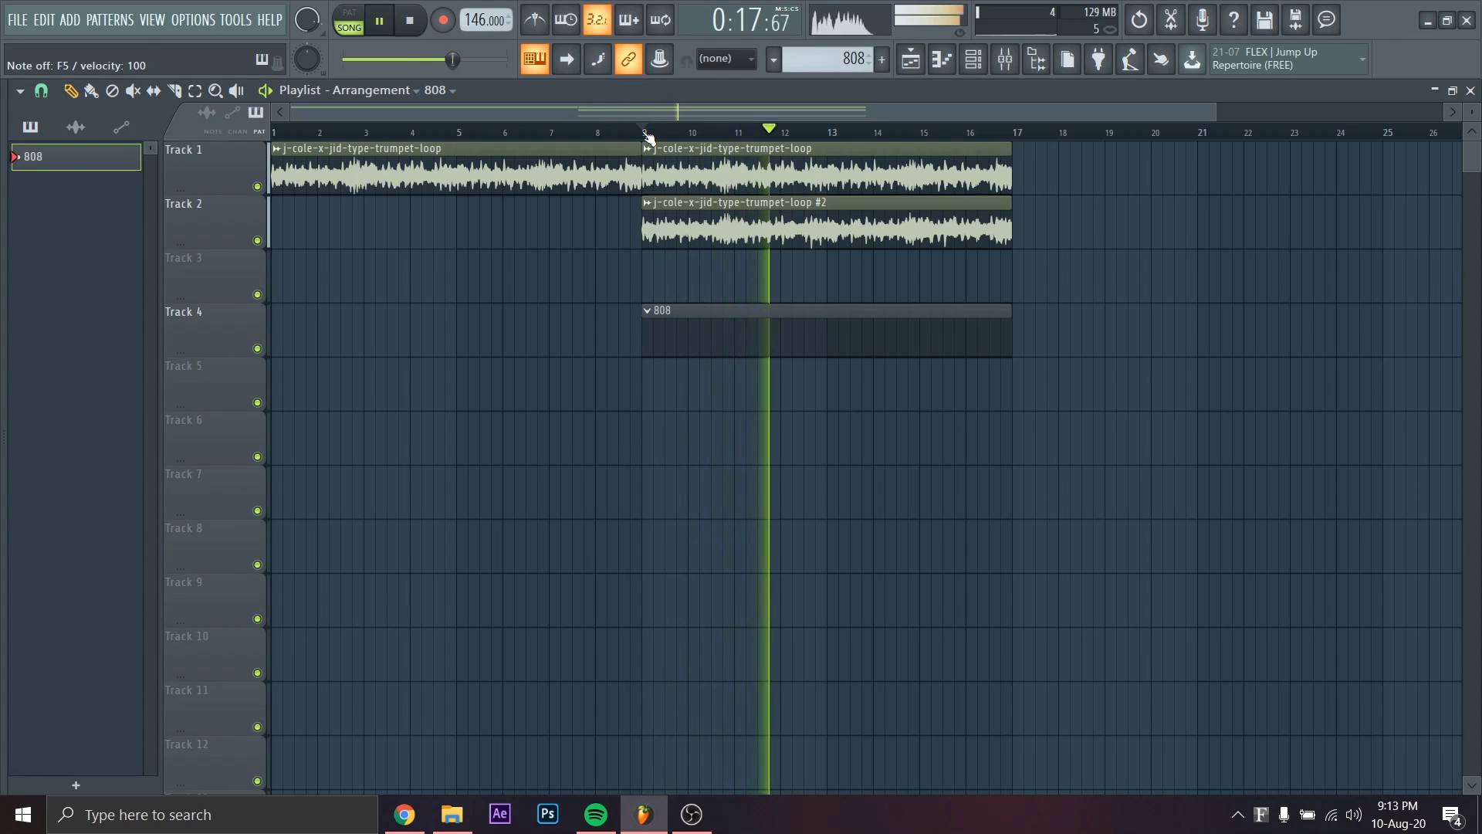
pyautogui.press('space')
# Enable Cut itself for the gin$eng 808 12 channel
pyautogui.click(982, 66)
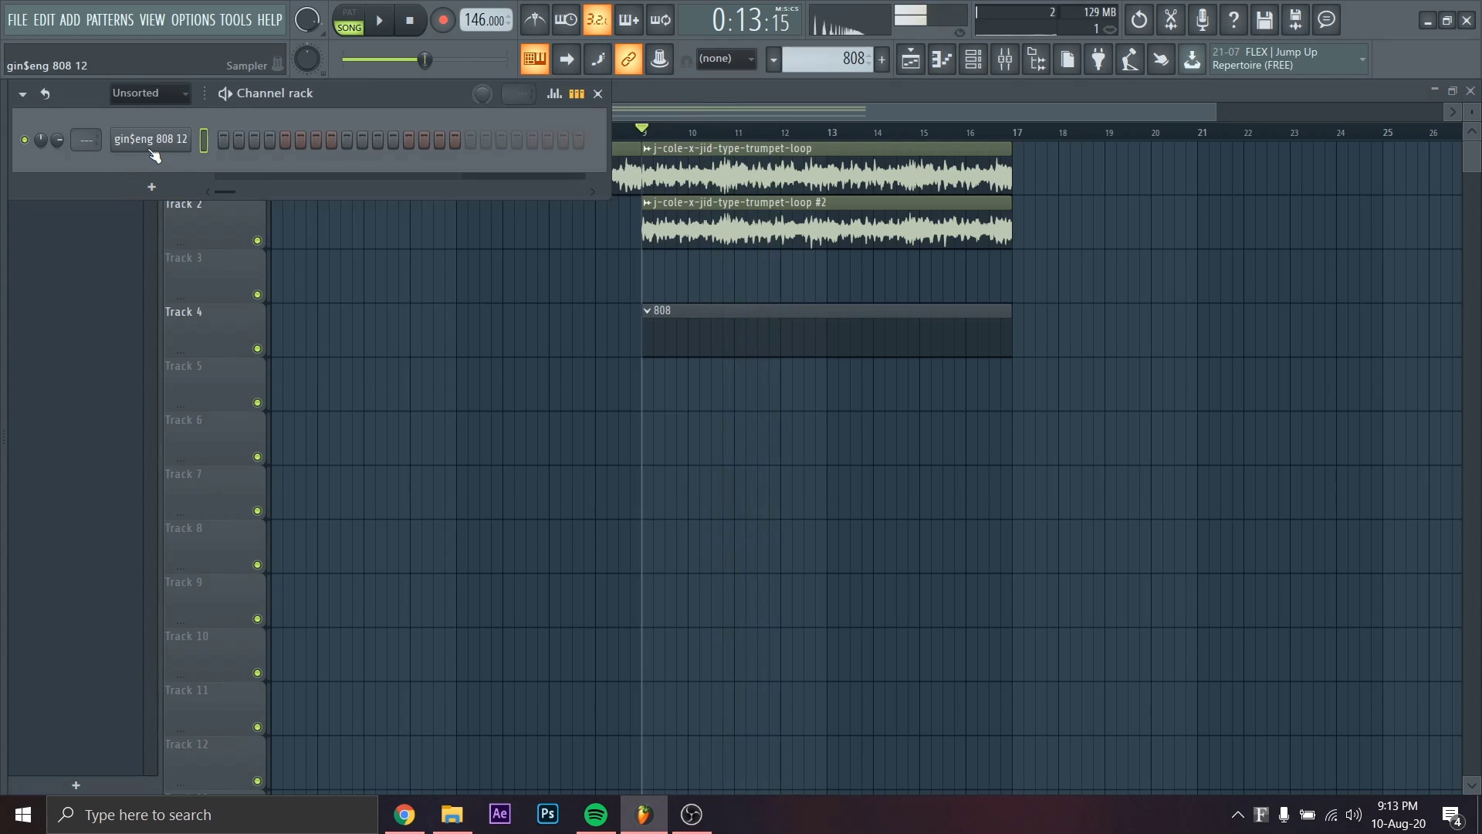
pyautogui.rightClick(154, 155)
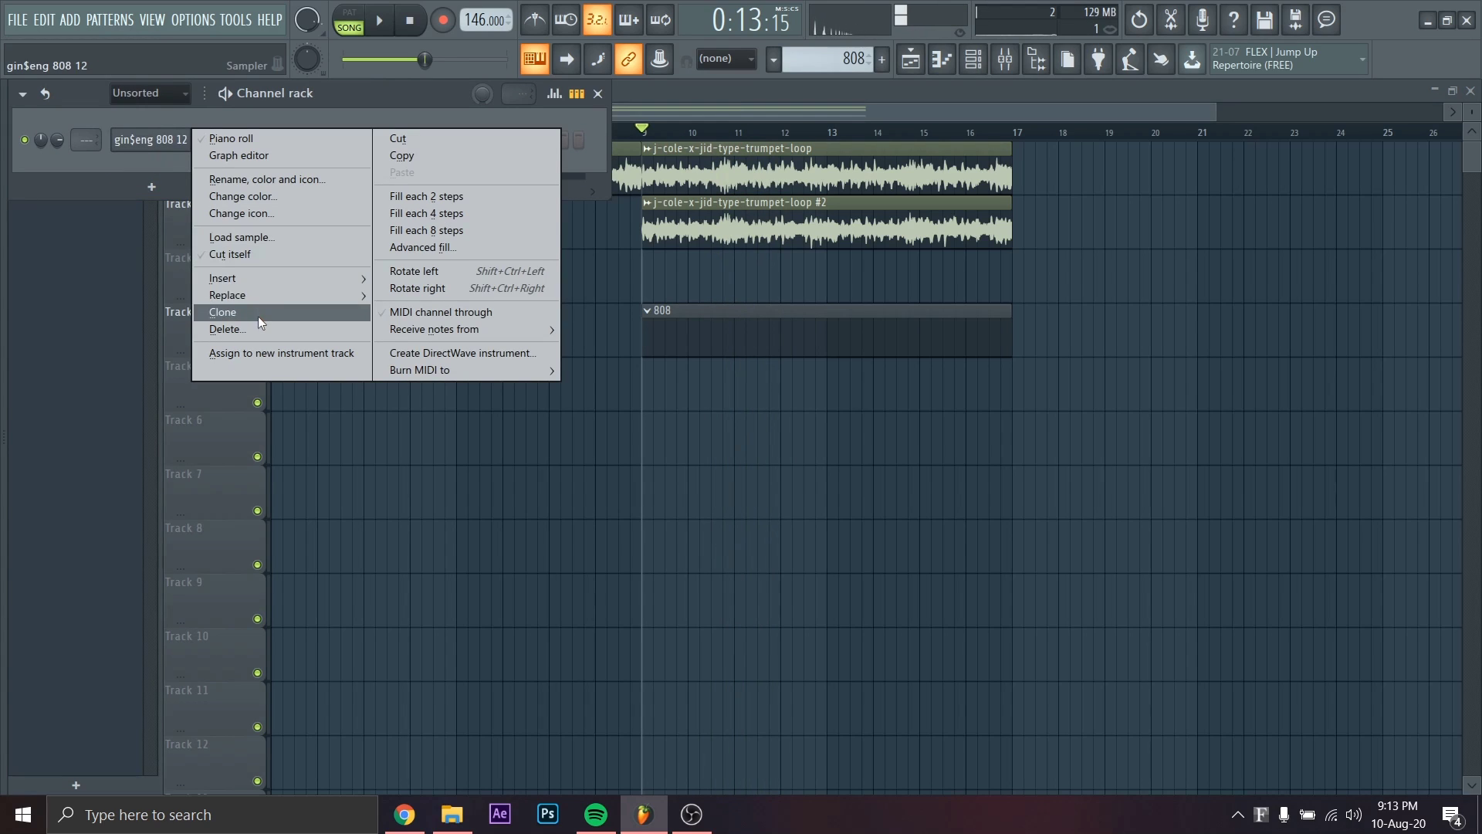
pyautogui.click(251, 254)
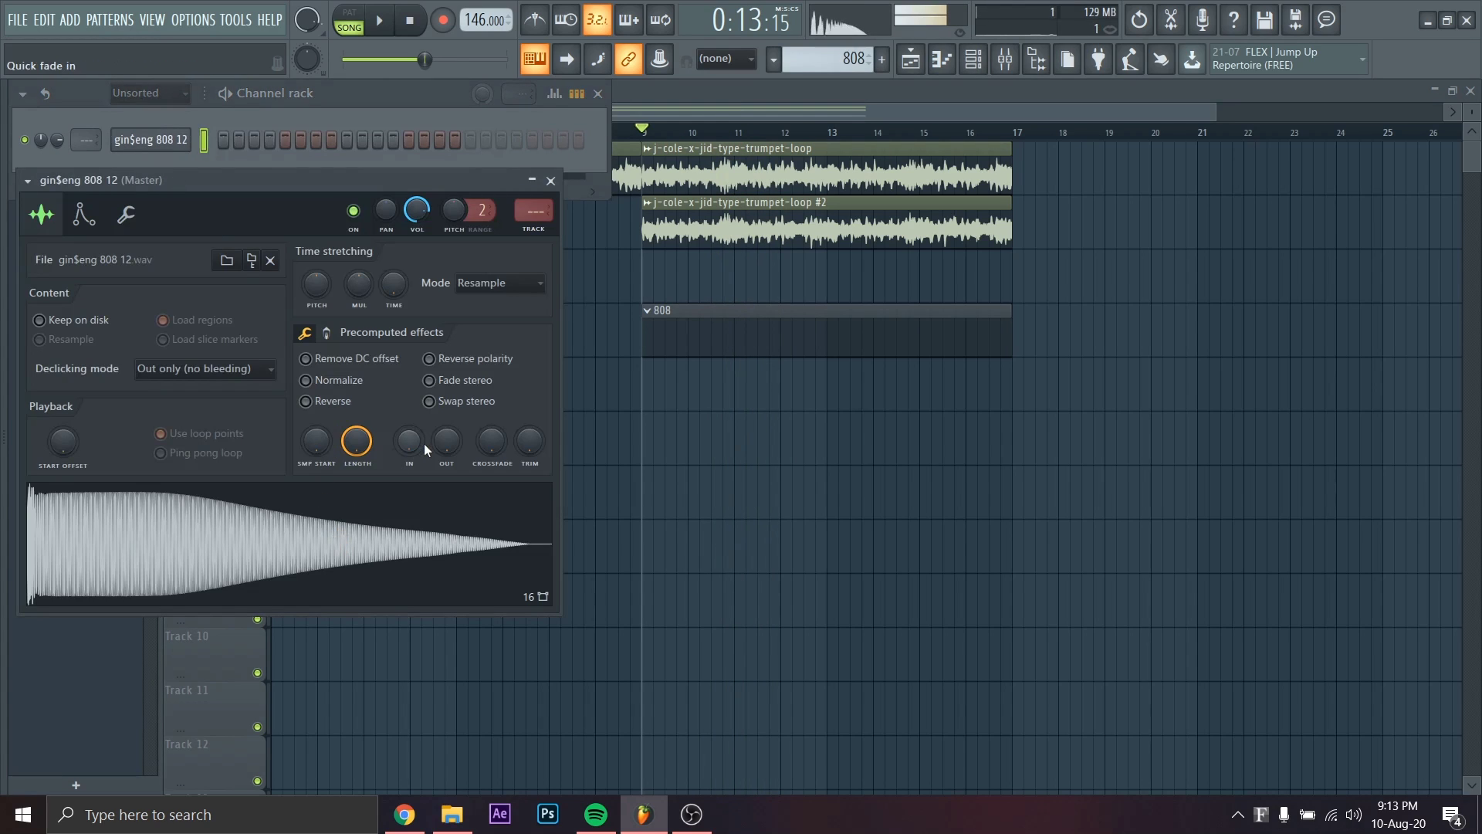
# Normalize the 808 sample with a fade-out of about 81% and adjust its channel volume
pyautogui.moveTo(447, 441); pyautogui.dragTo(446, 363)
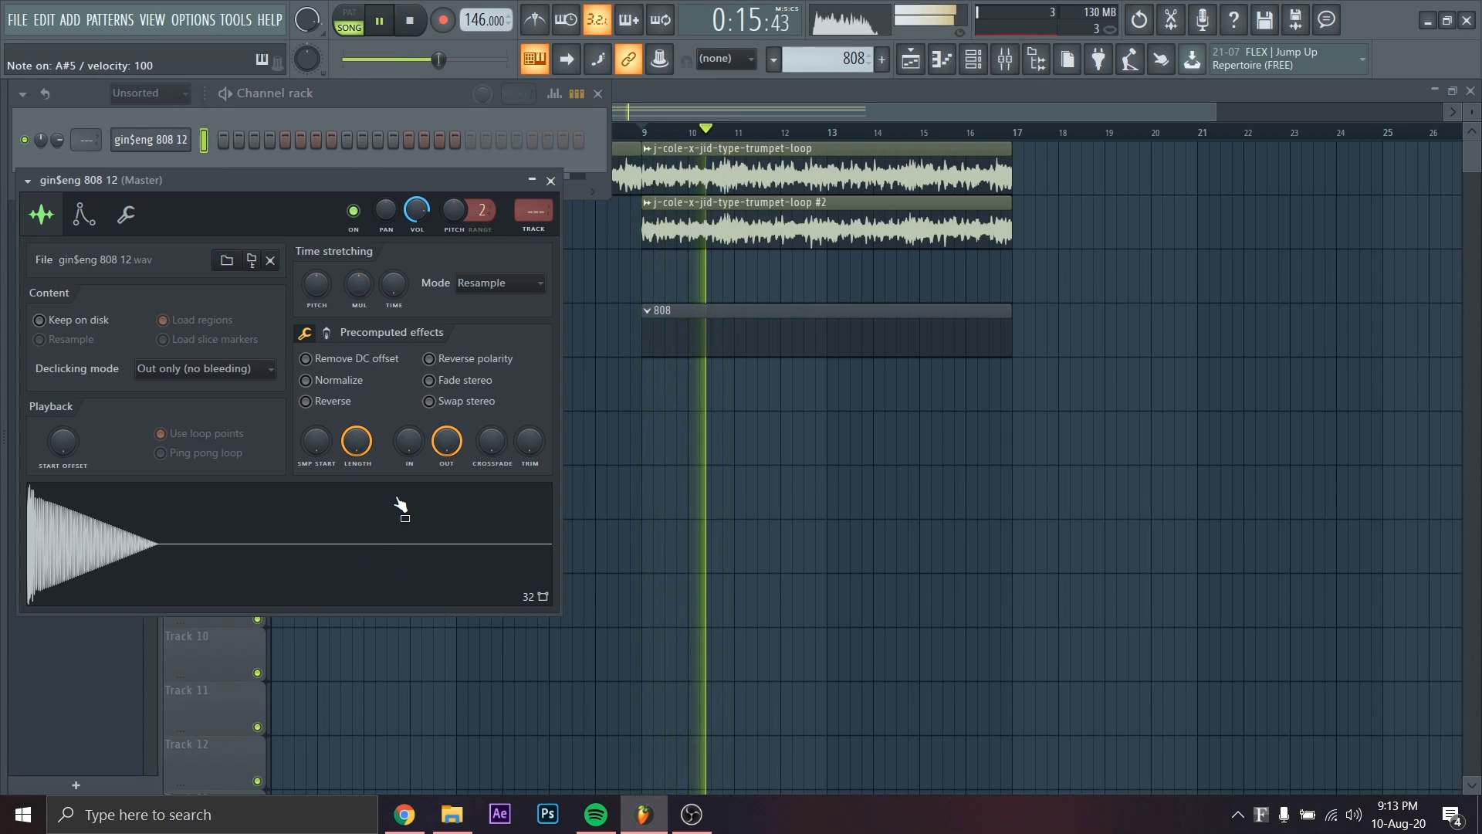
pyautogui.moveTo(447, 441); pyautogui.dragTo(447, 469)
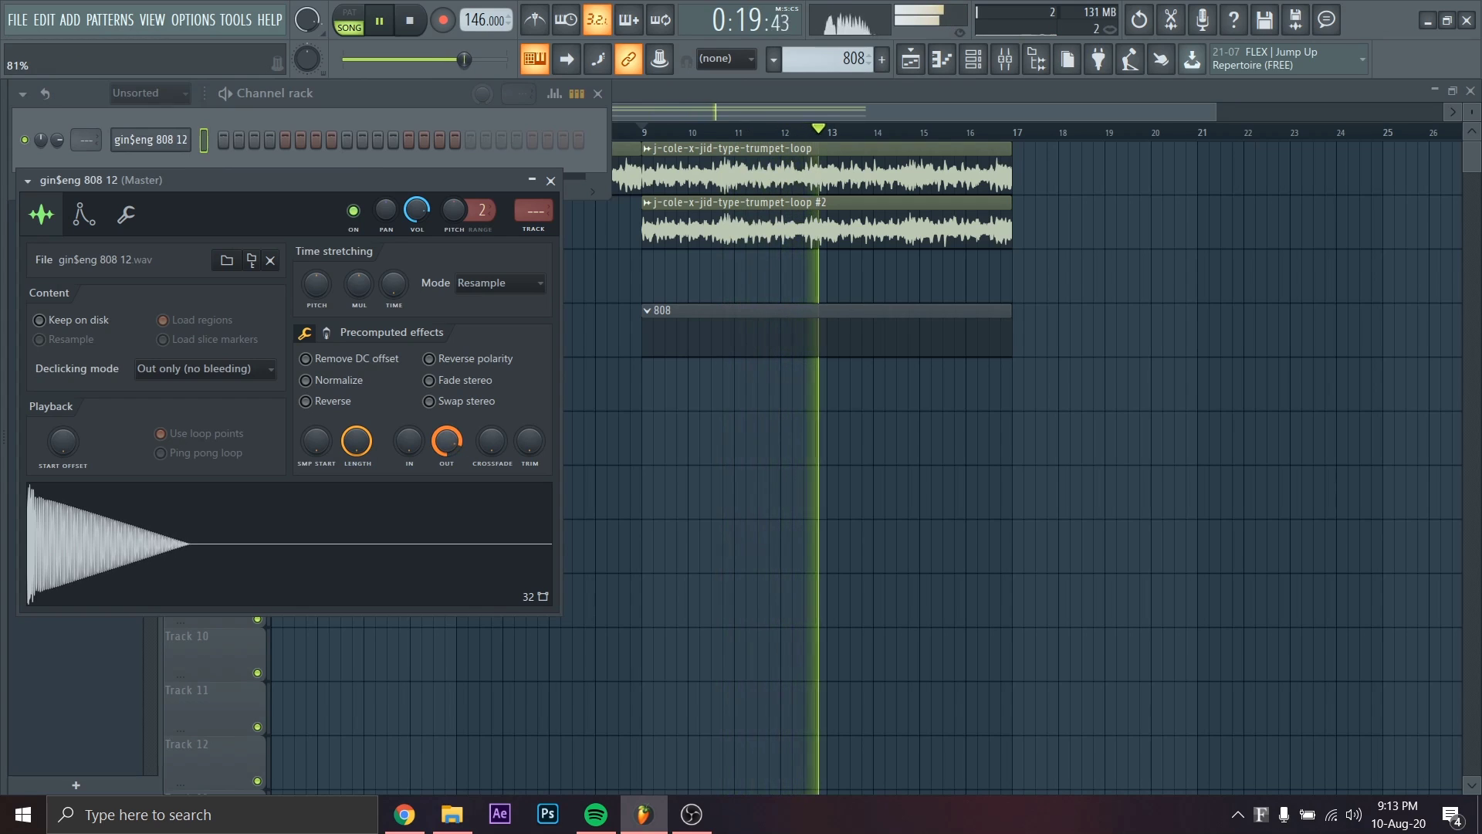
pyautogui.click(350, 390)
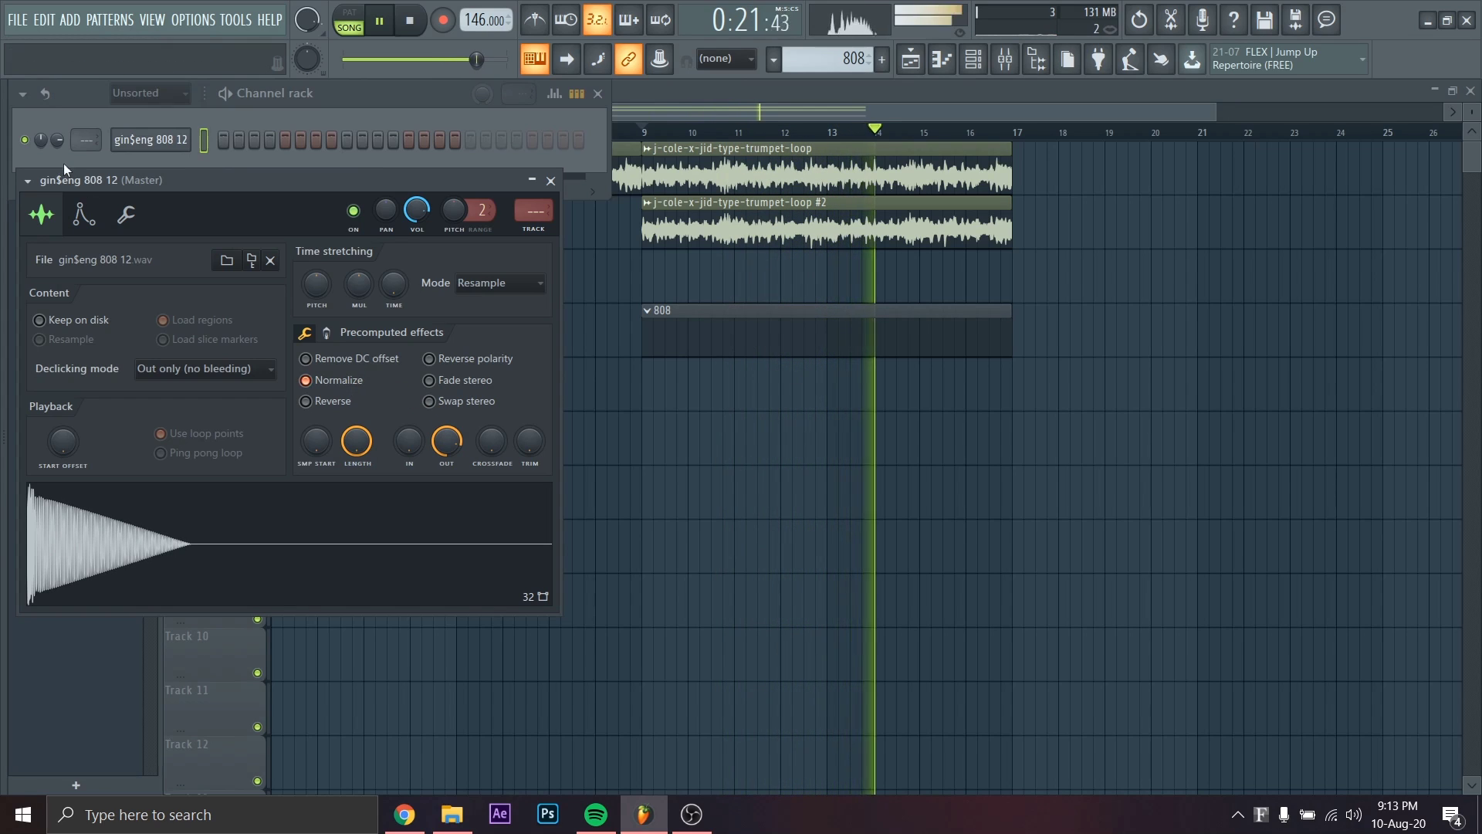
pyautogui.click(62, 141)
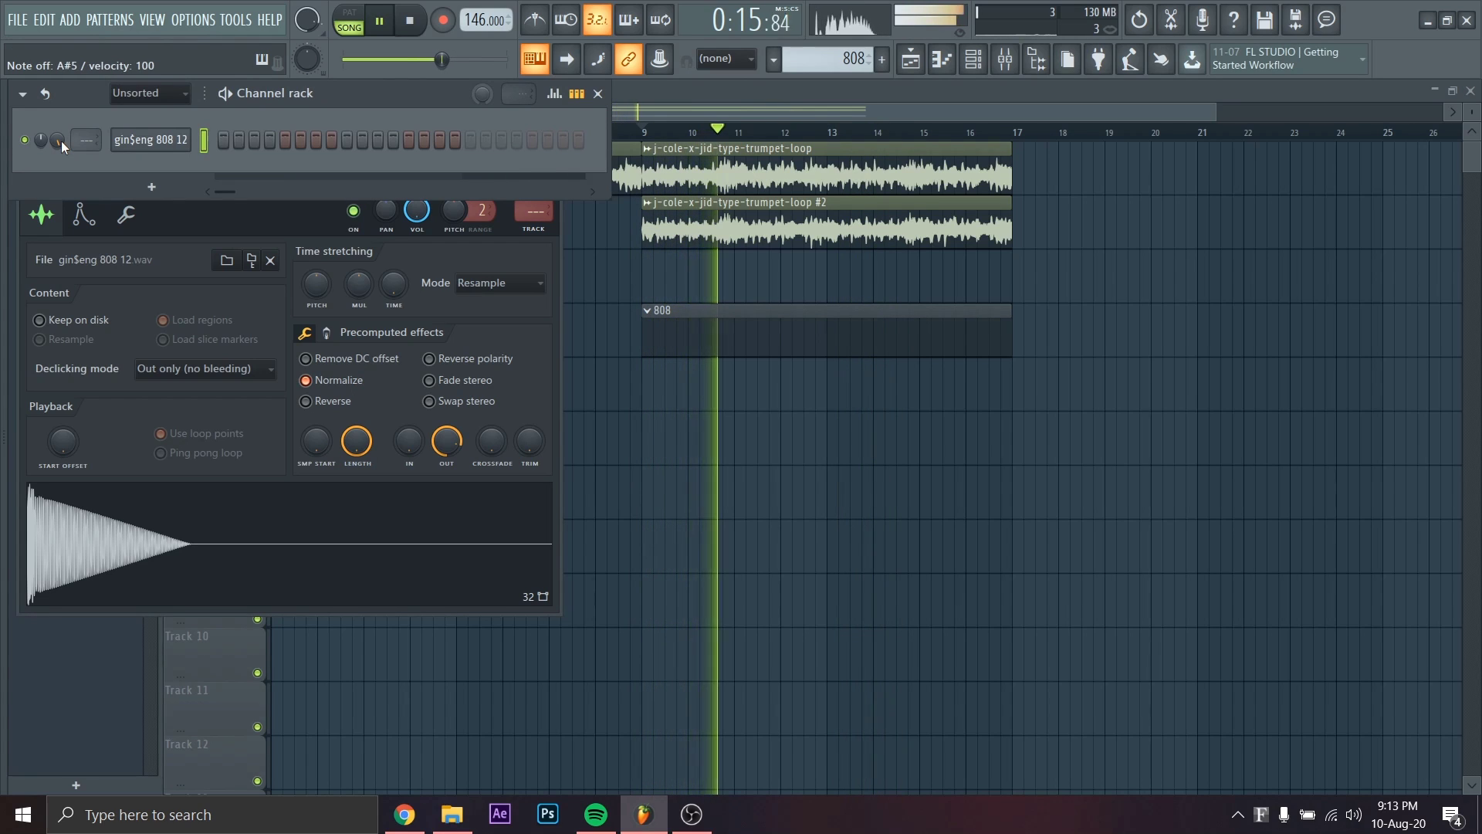
# Stop playback, close the open 808 windows and start recording notes and automation from bar 9
pyautogui.rightClick(611, 279)
pyautogui.press('space')
pyautogui.click(444, 22)
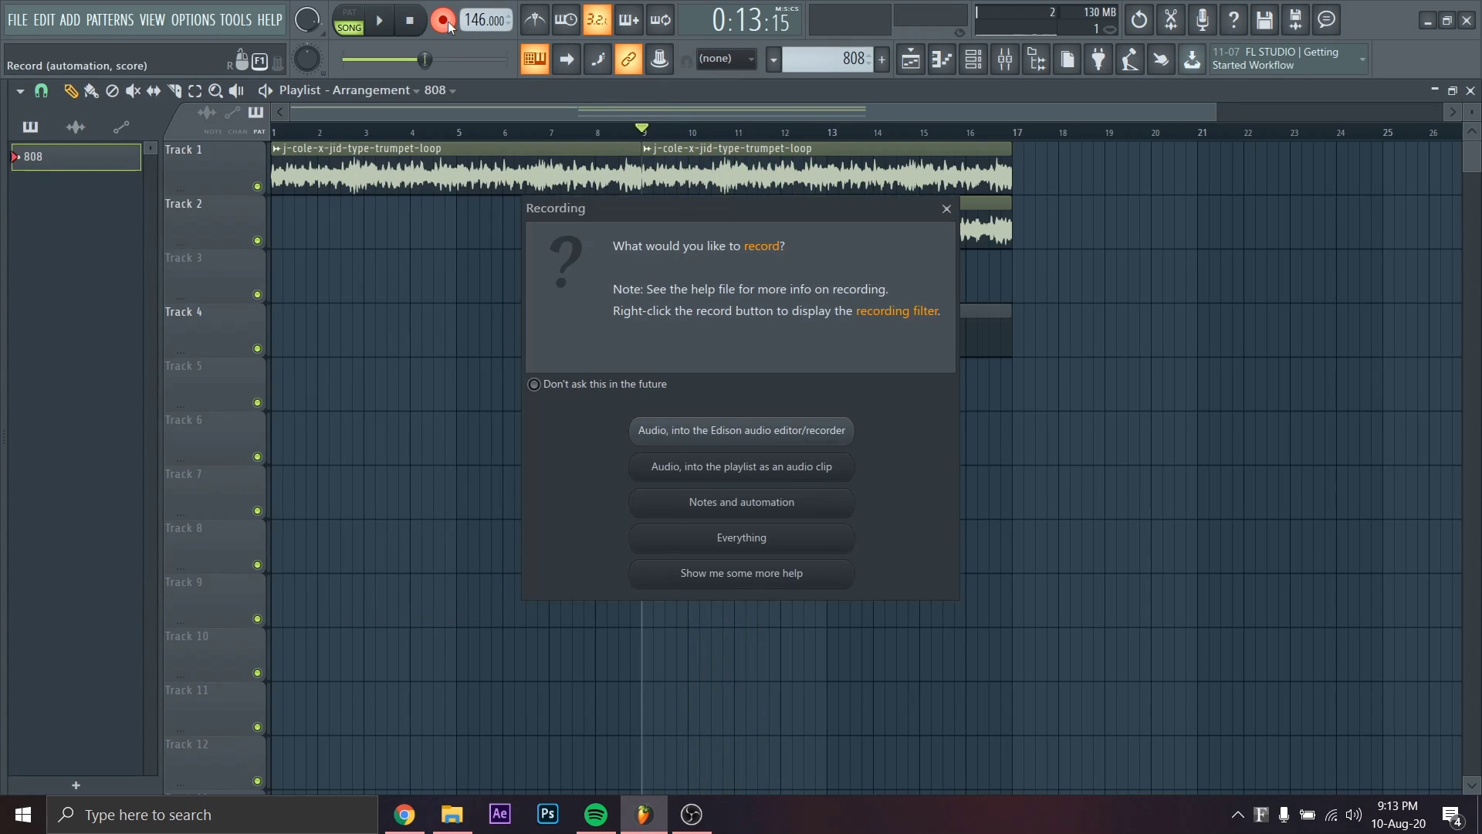
pyautogui.click(721, 510)
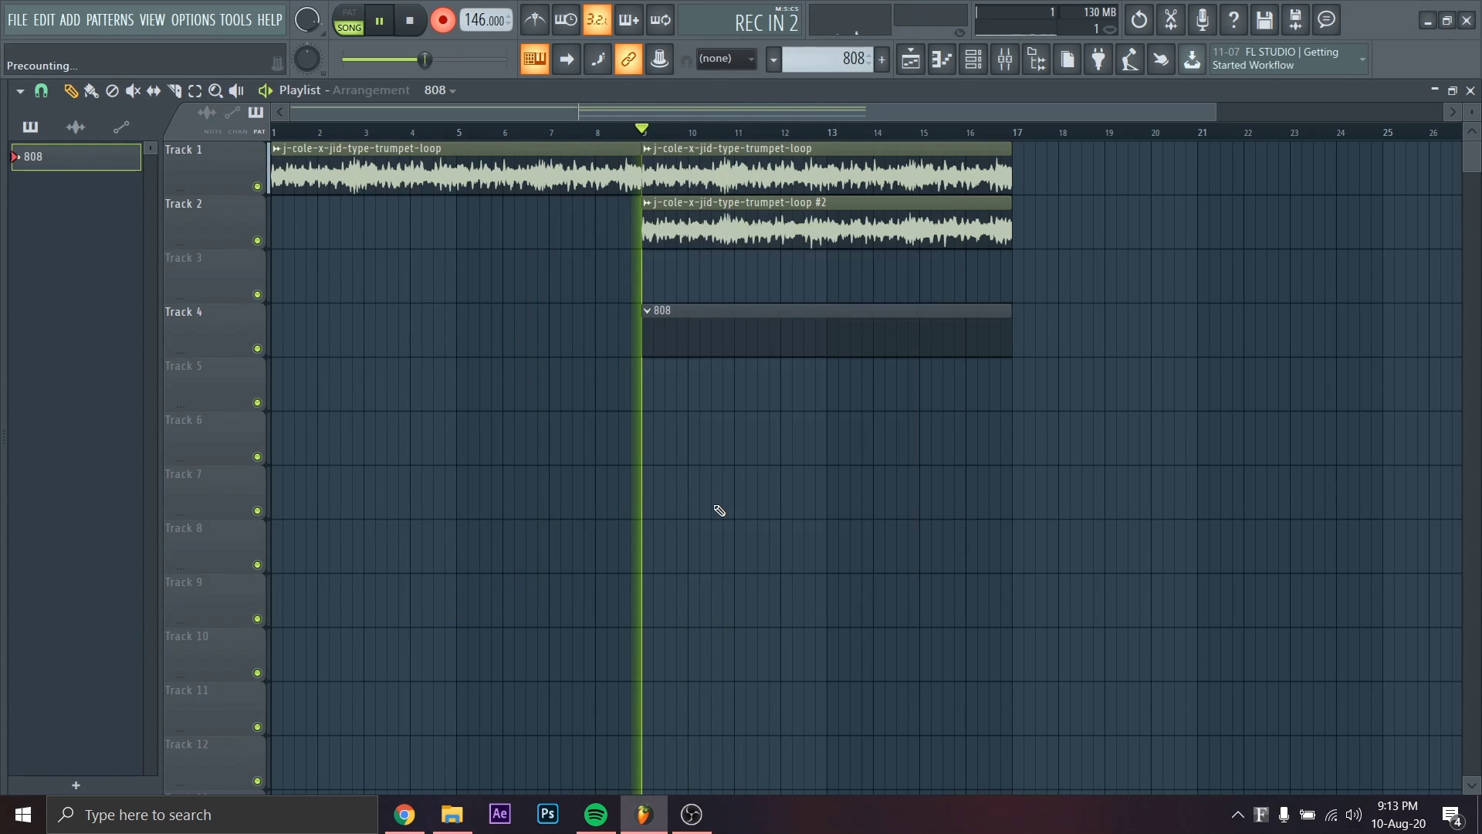
# Record an 808 bassline of A#5 and F5 hits with one C#6 note over bars 9 to 16
pyautogui.press('j')
pyautogui.press('j')
pyautogui.press('j')
pyautogui.press('v')
pyautogui.press('v')
pyautogui.press('v')
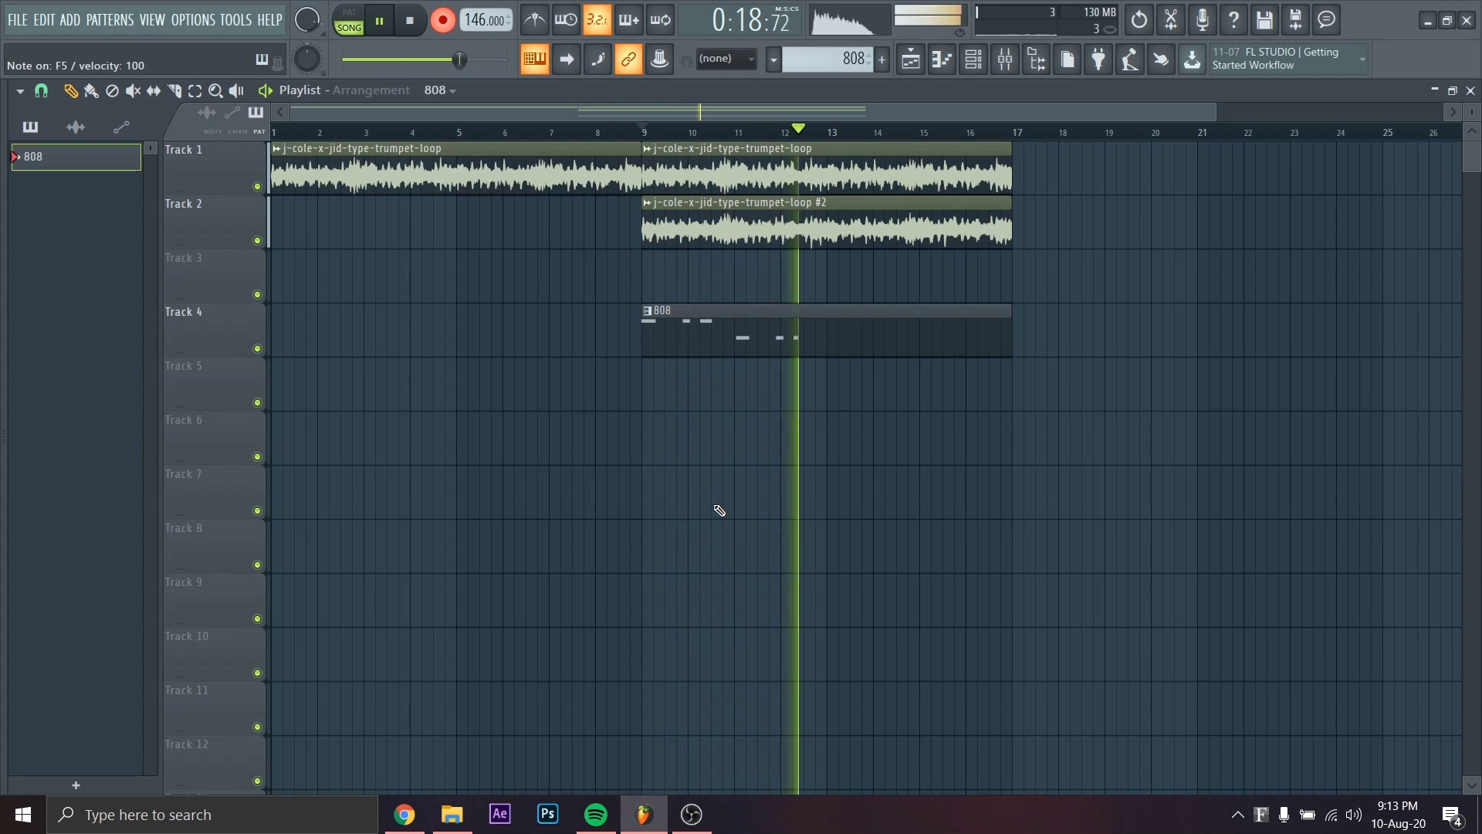
pyautogui.press('j')
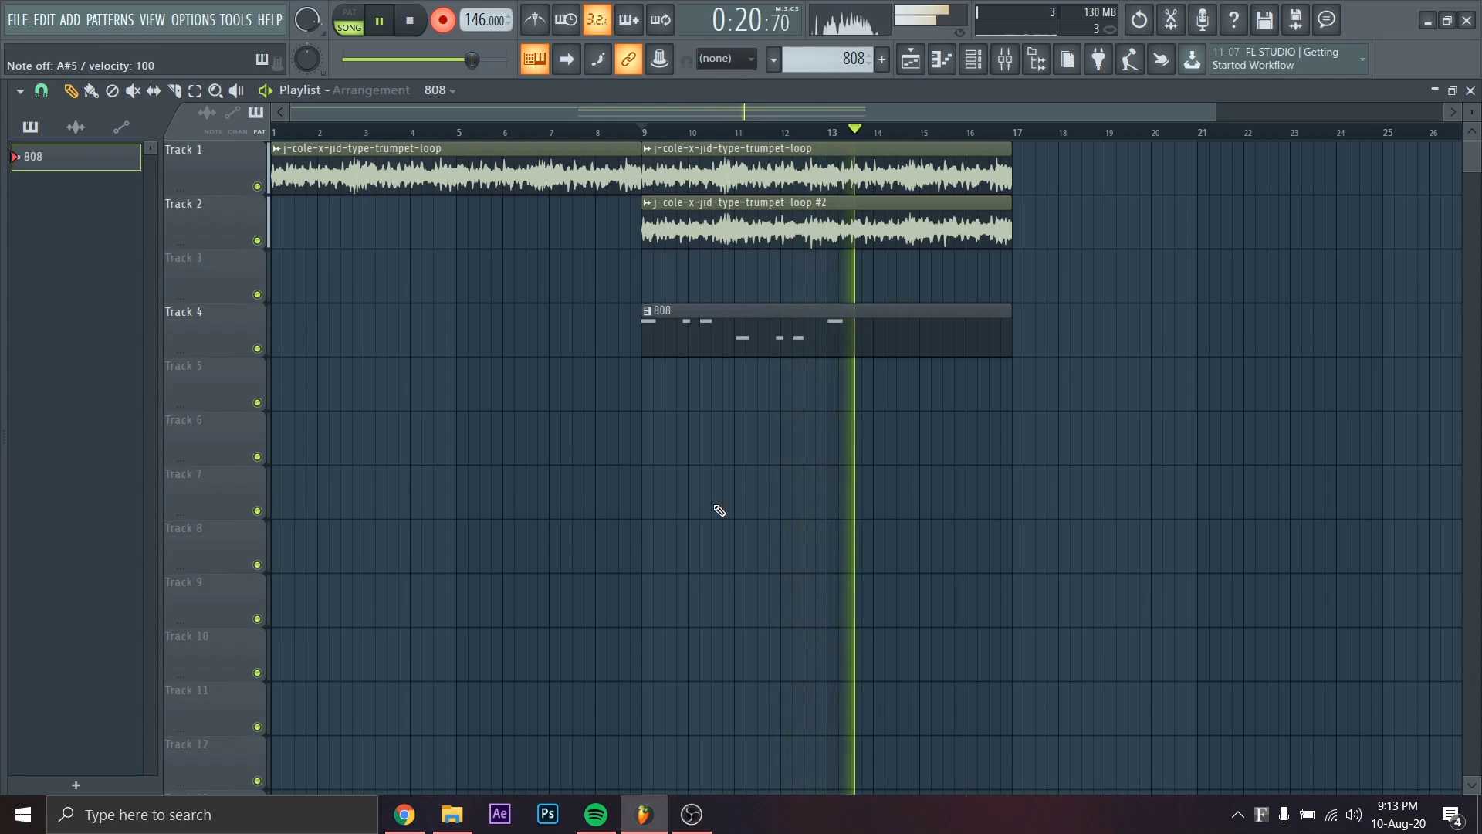
pyautogui.press('j')
pyautogui.press('j')
pyautogui.press('l')
pyautogui.press('v')
pyautogui.press('v')
pyautogui.press('v')
pyautogui.press('space')
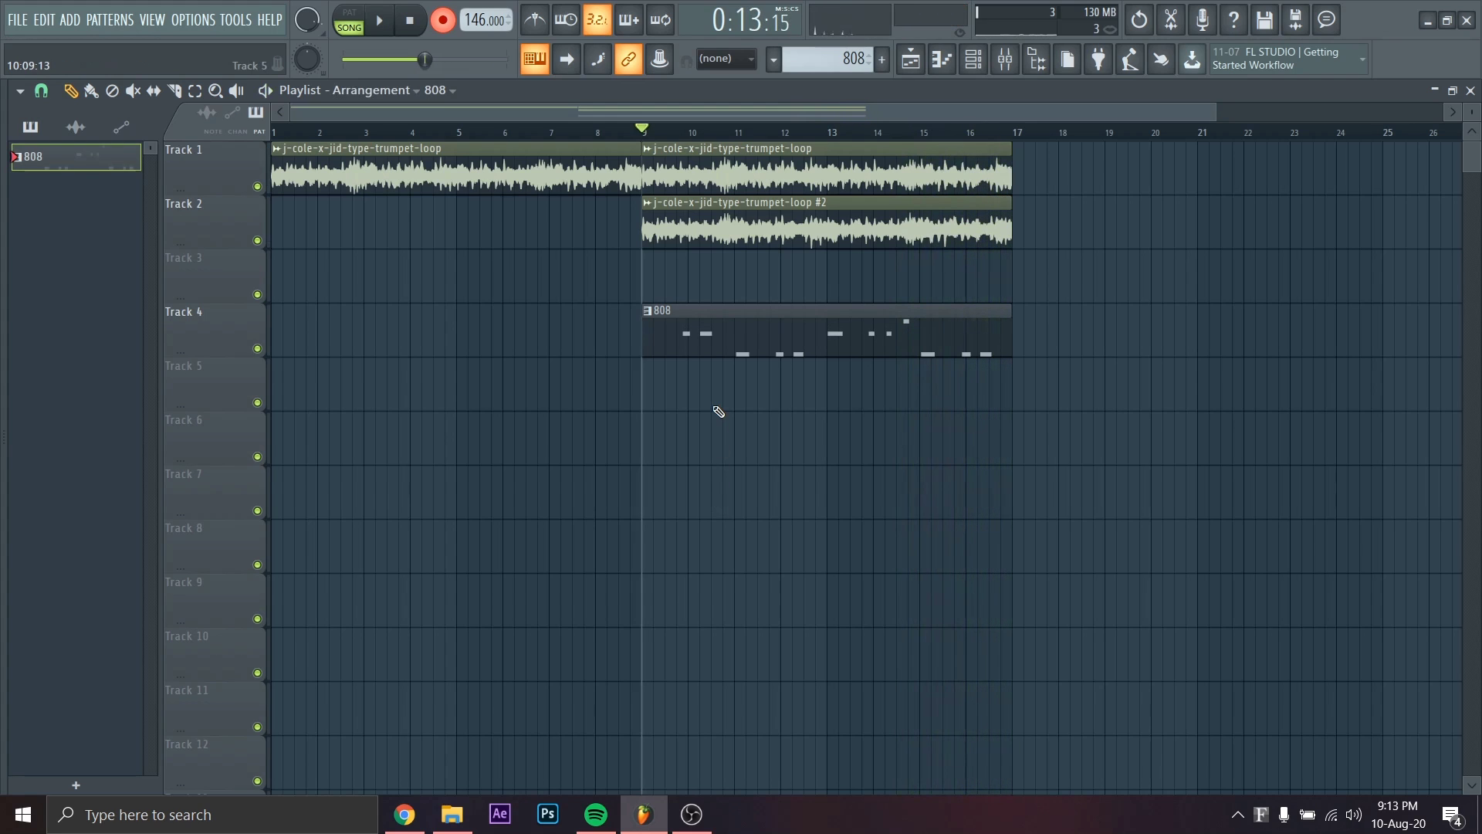
# Quantize the start times of the recorded 808 notes in the piano roll
pyautogui.doubleClick(710, 341)
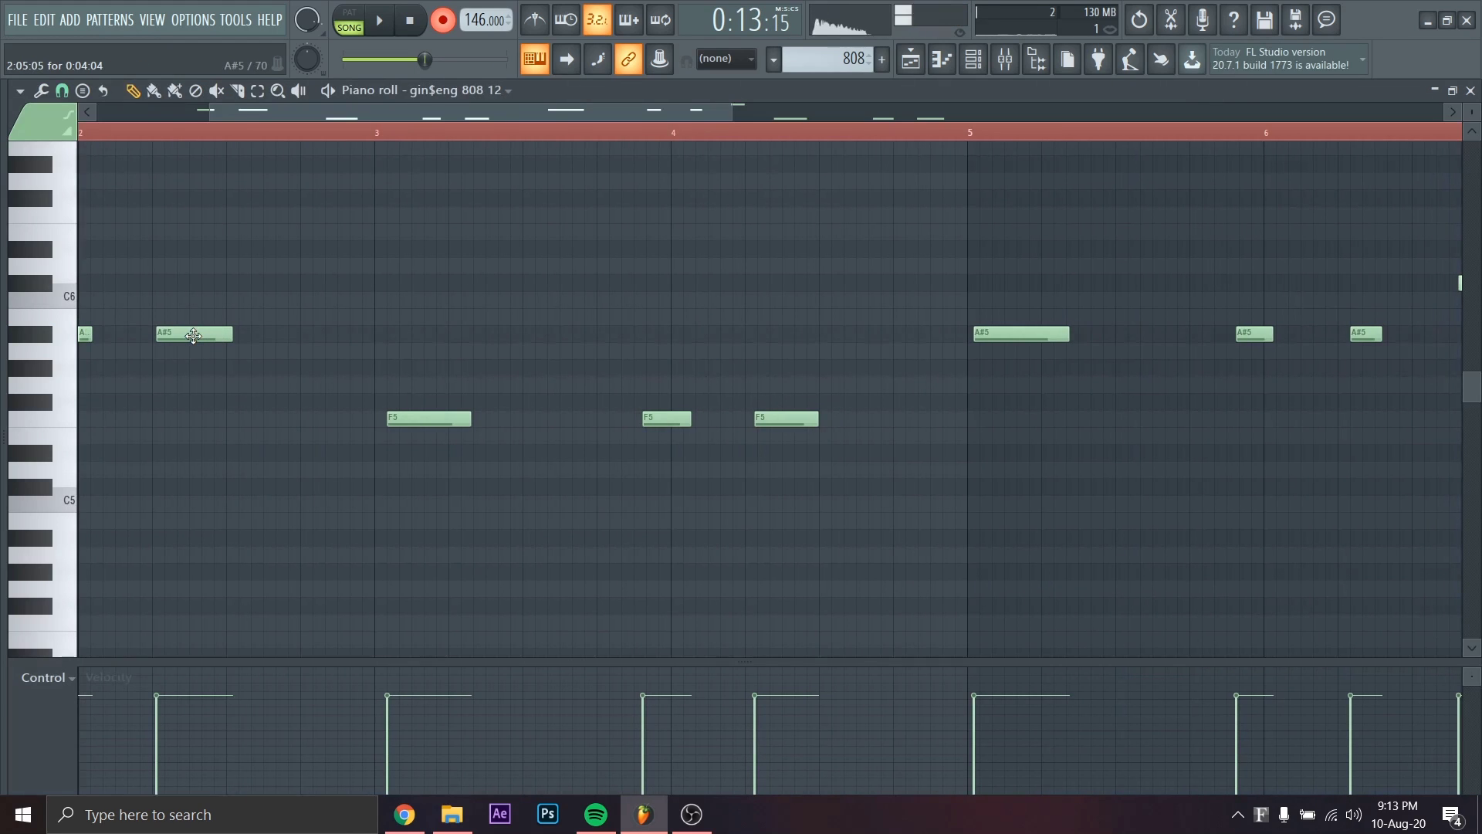
pyautogui.hscroll(-2, 198, 342)
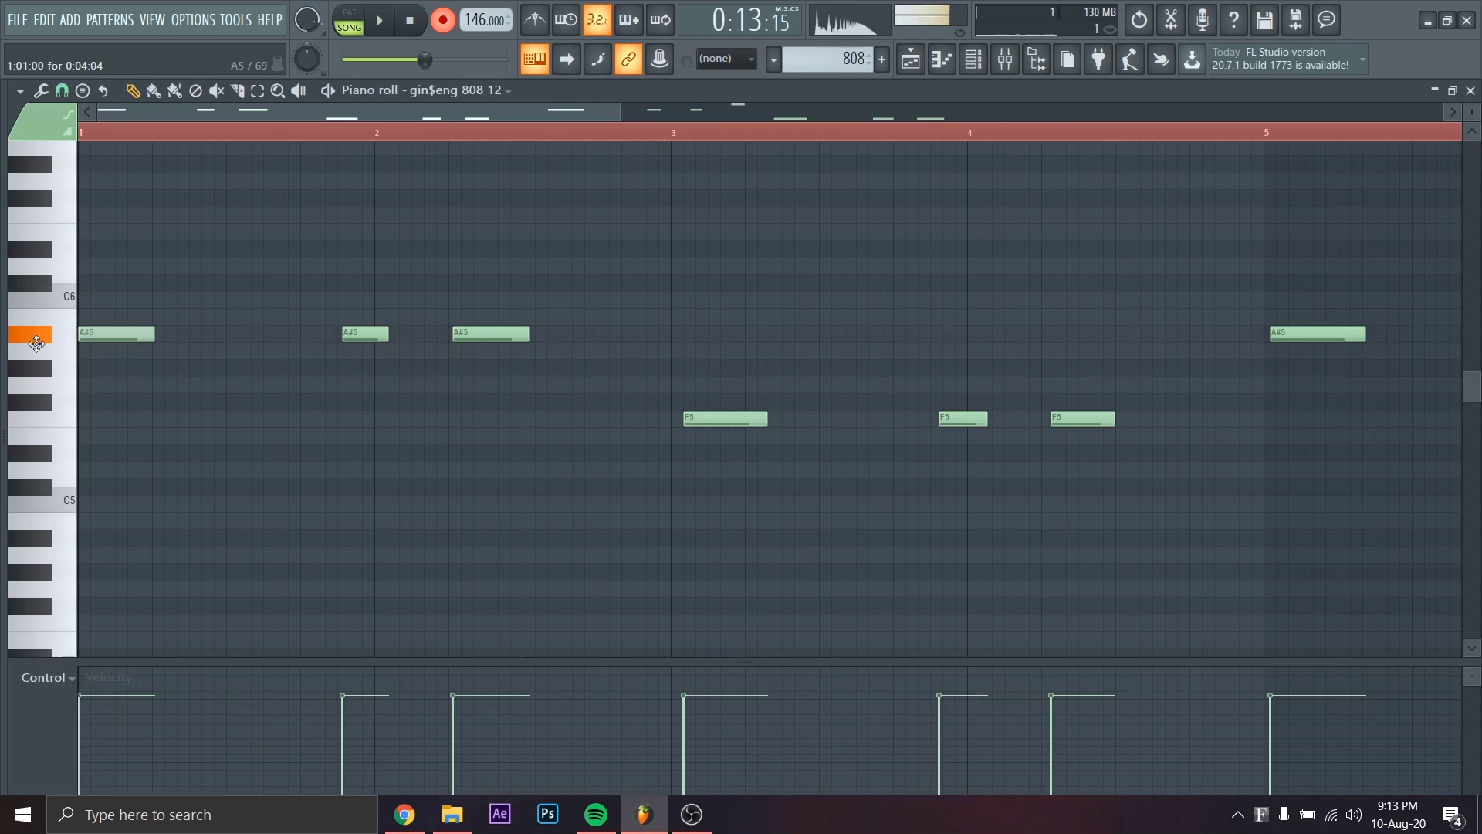
pyautogui.hotkey('shift', 'q')
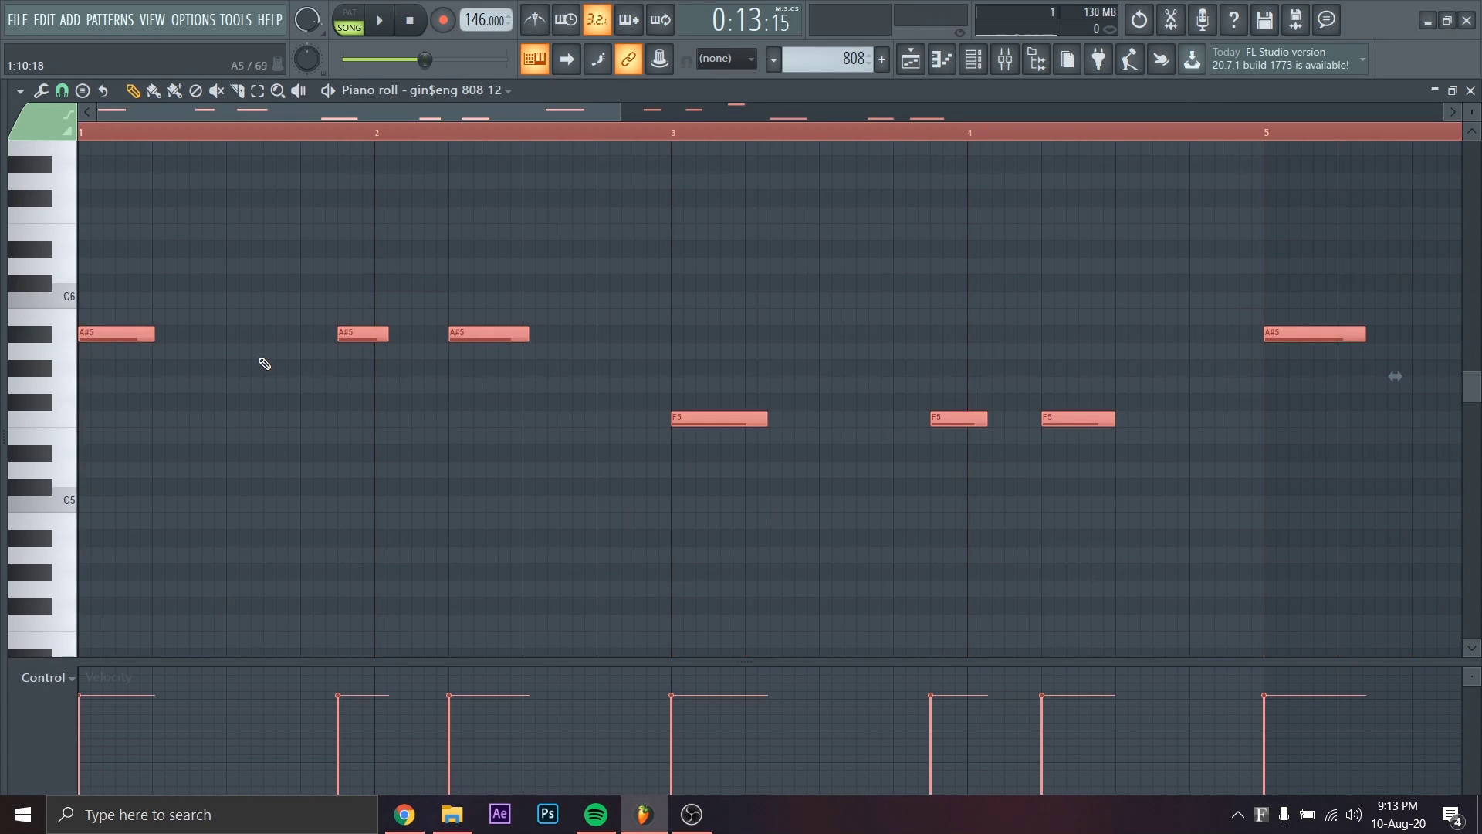
# Raise the velocity of all 808 notes to maximum and transpose them down one octave
pyautogui.doubleClick(377, 332)
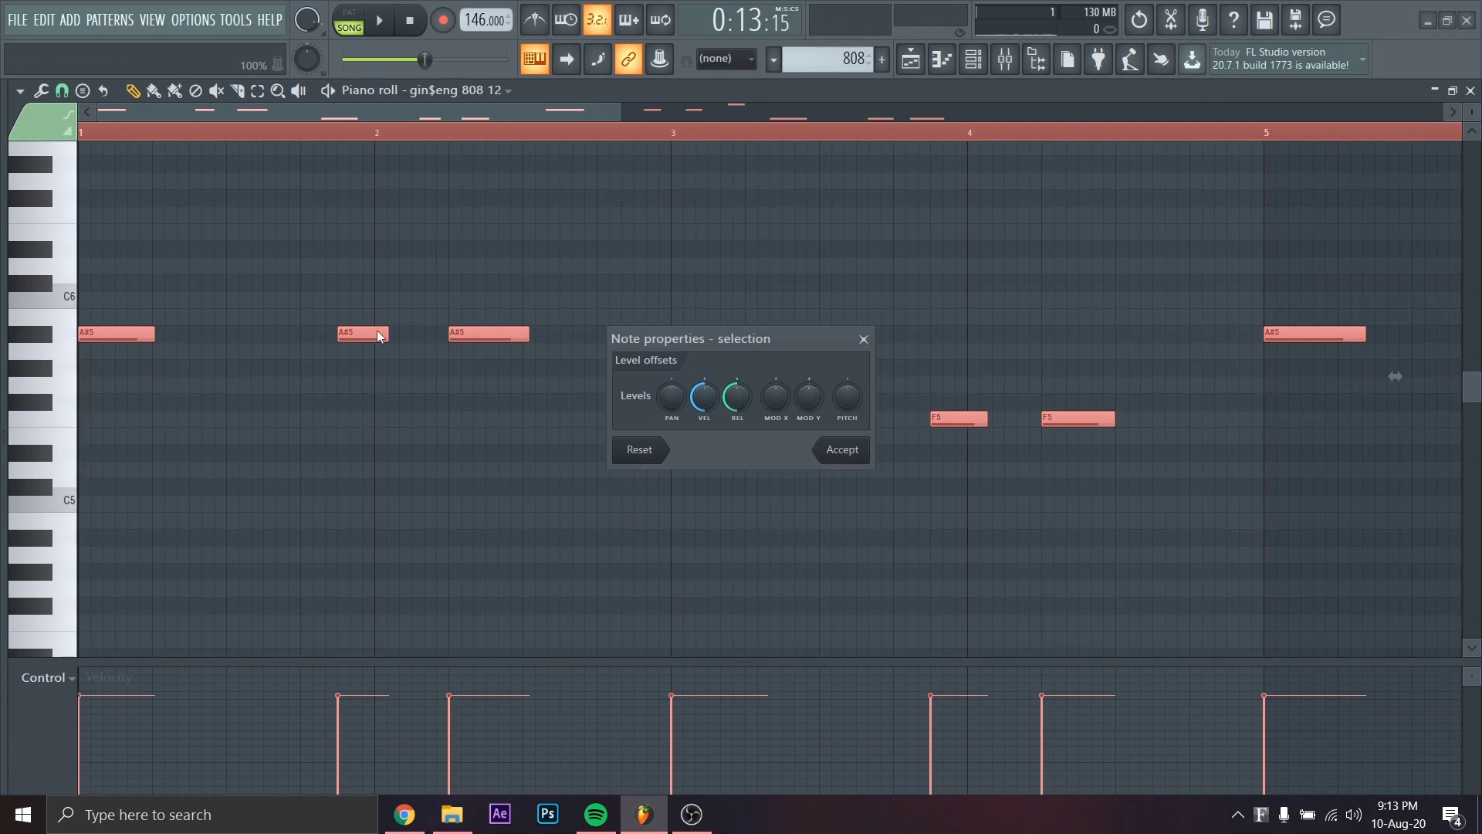
pyautogui.click(842, 450)
pyautogui.hotkey('ctrl', 'Down')
pyautogui.press('space')
pyautogui.hotkey('ctrl', 'd')
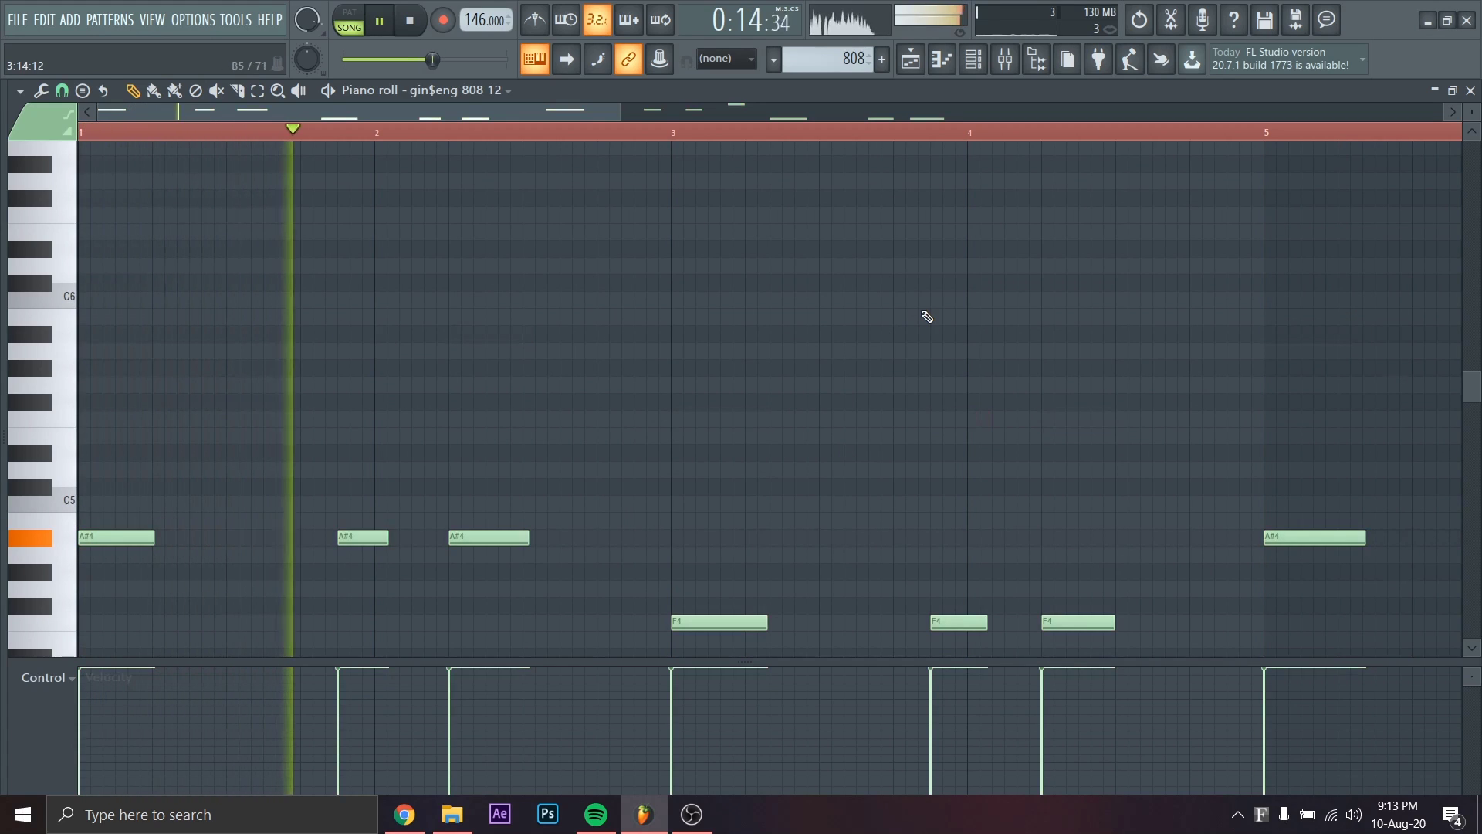
# Shorten the gin$eng 808 12 sample with its Length setting and play it back
pyautogui.press('F6')
pyautogui.press('space')
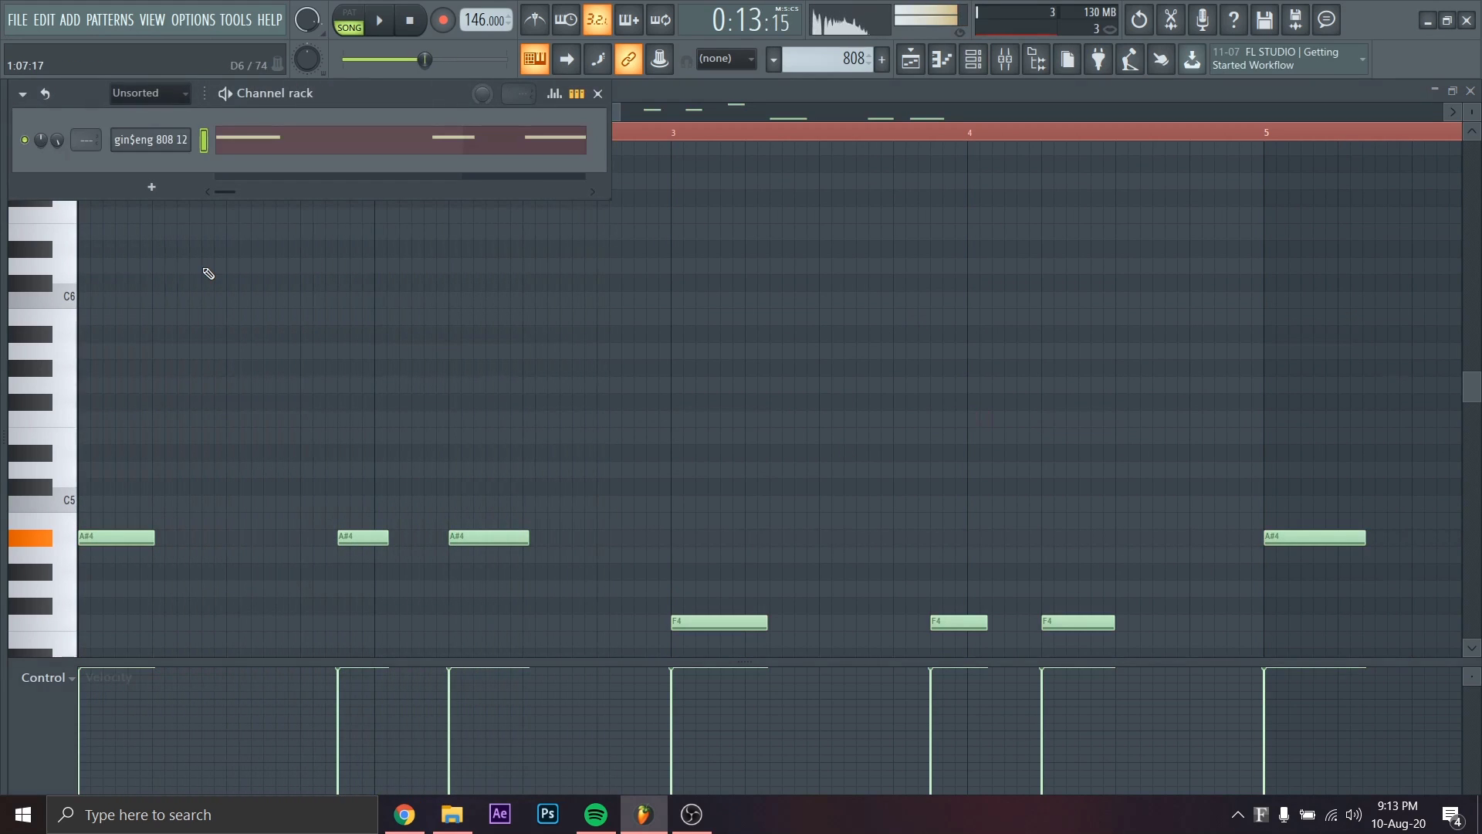
pyautogui.click(178, 144)
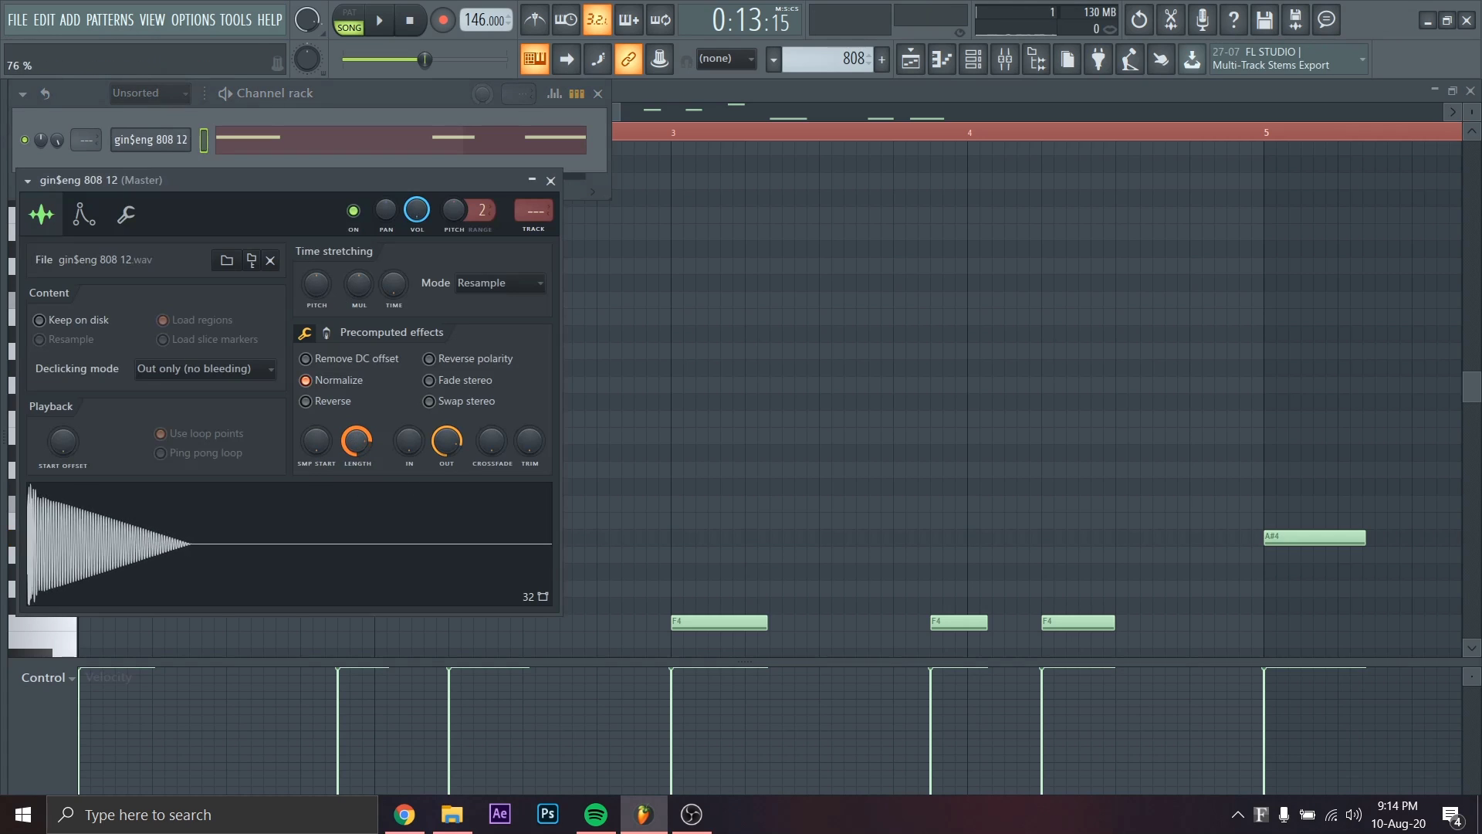
pyautogui.moveTo(363, 441); pyautogui.dragTo(363, 459)
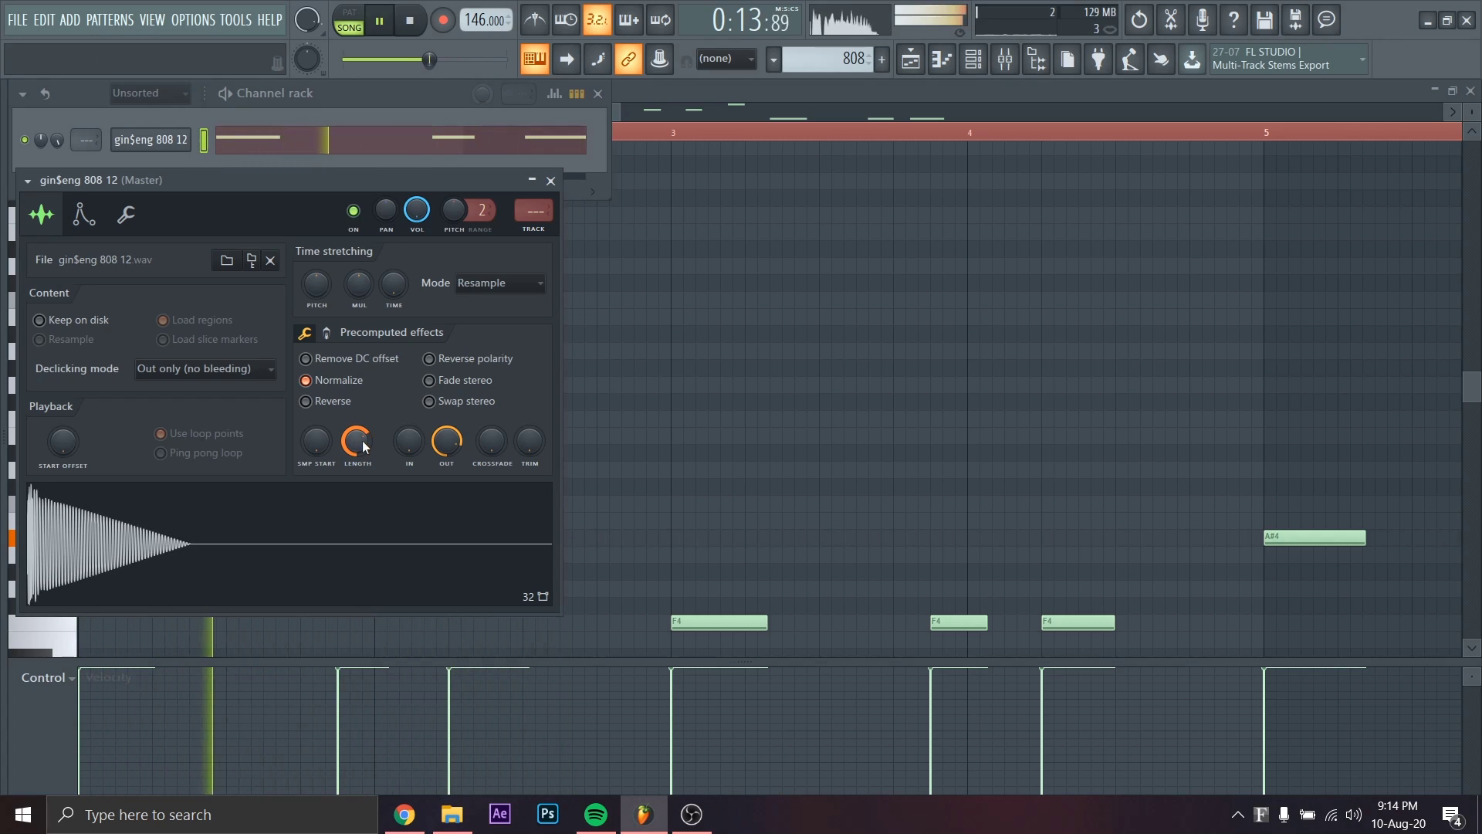
pyautogui.click(551, 180)
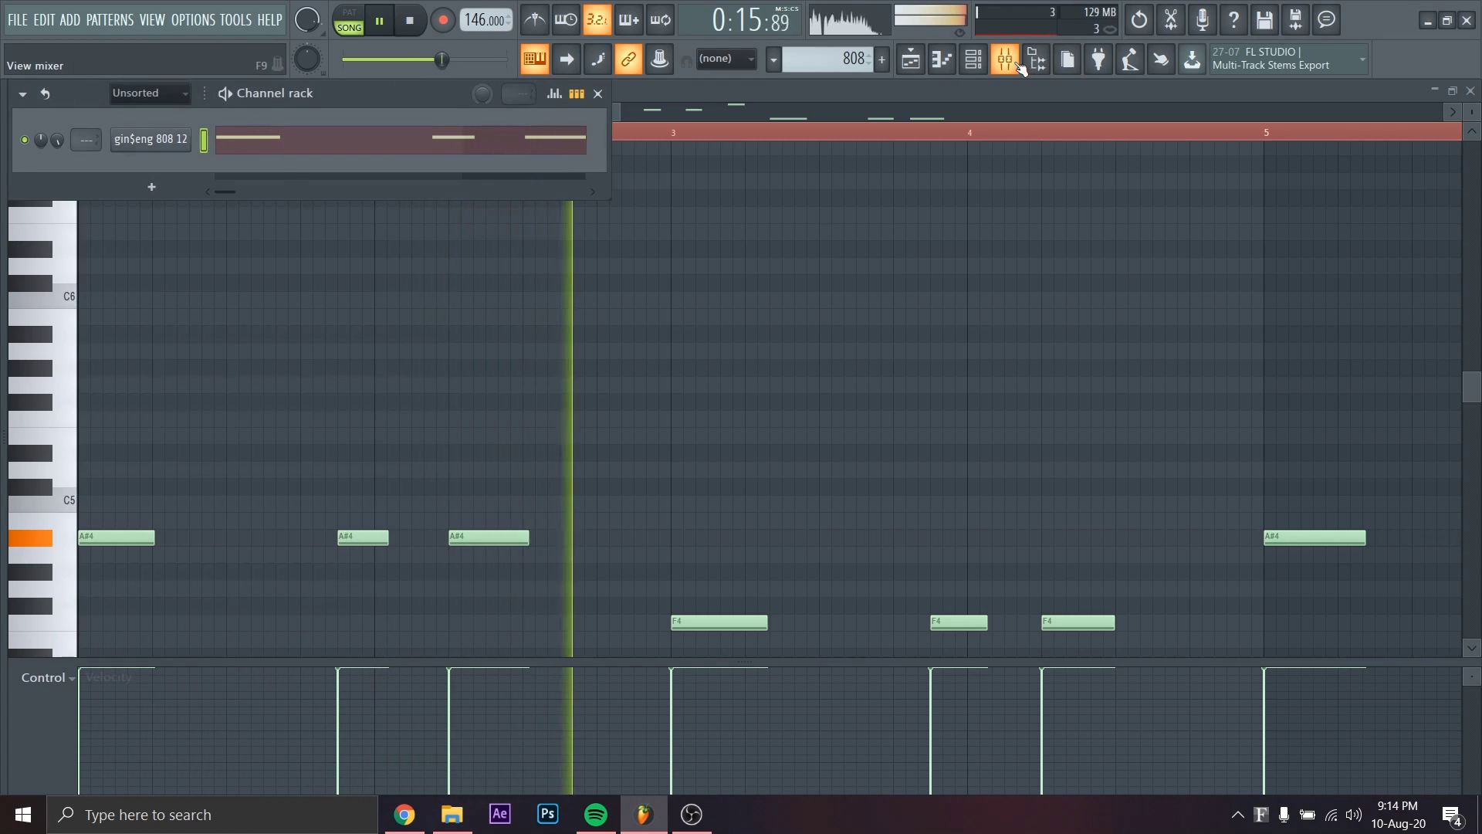
# Route the gin$eng 808 12 channel to mixer insert 5 and play the beat
pyautogui.press('F9')
pyautogui.click(165, 232)
pyautogui.hotkey('ctrl', 'l')
pyautogui.press('space')
pyautogui.press('space')
# Lower the 808 insert's volume to about -3 dB and turn its stereo separation toward merged
pyautogui.moveTo(159, 466); pyautogui.dragTo(158, 473)
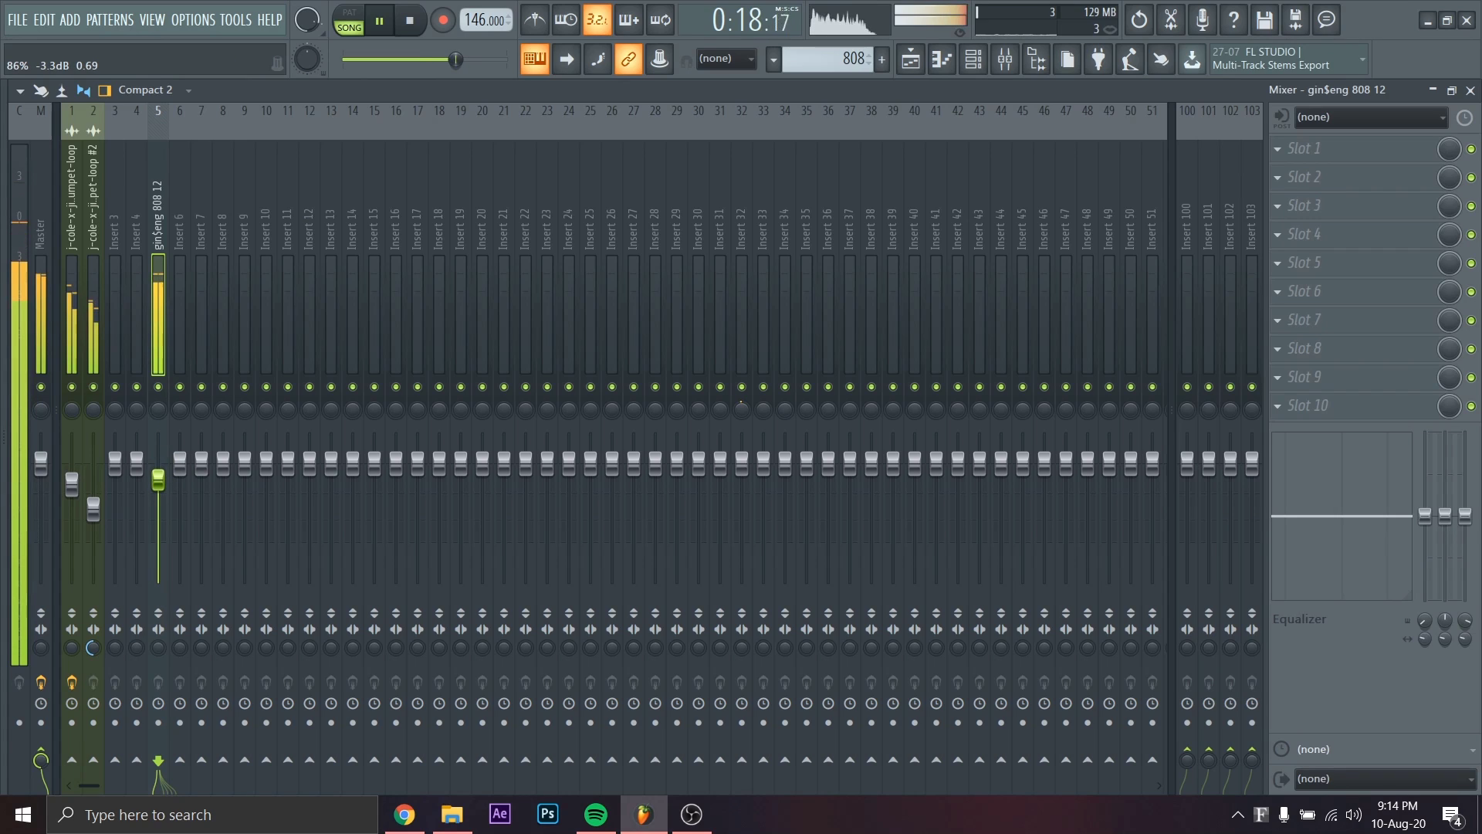
pyautogui.moveTo(163, 647); pyautogui.dragTo(163, 572)
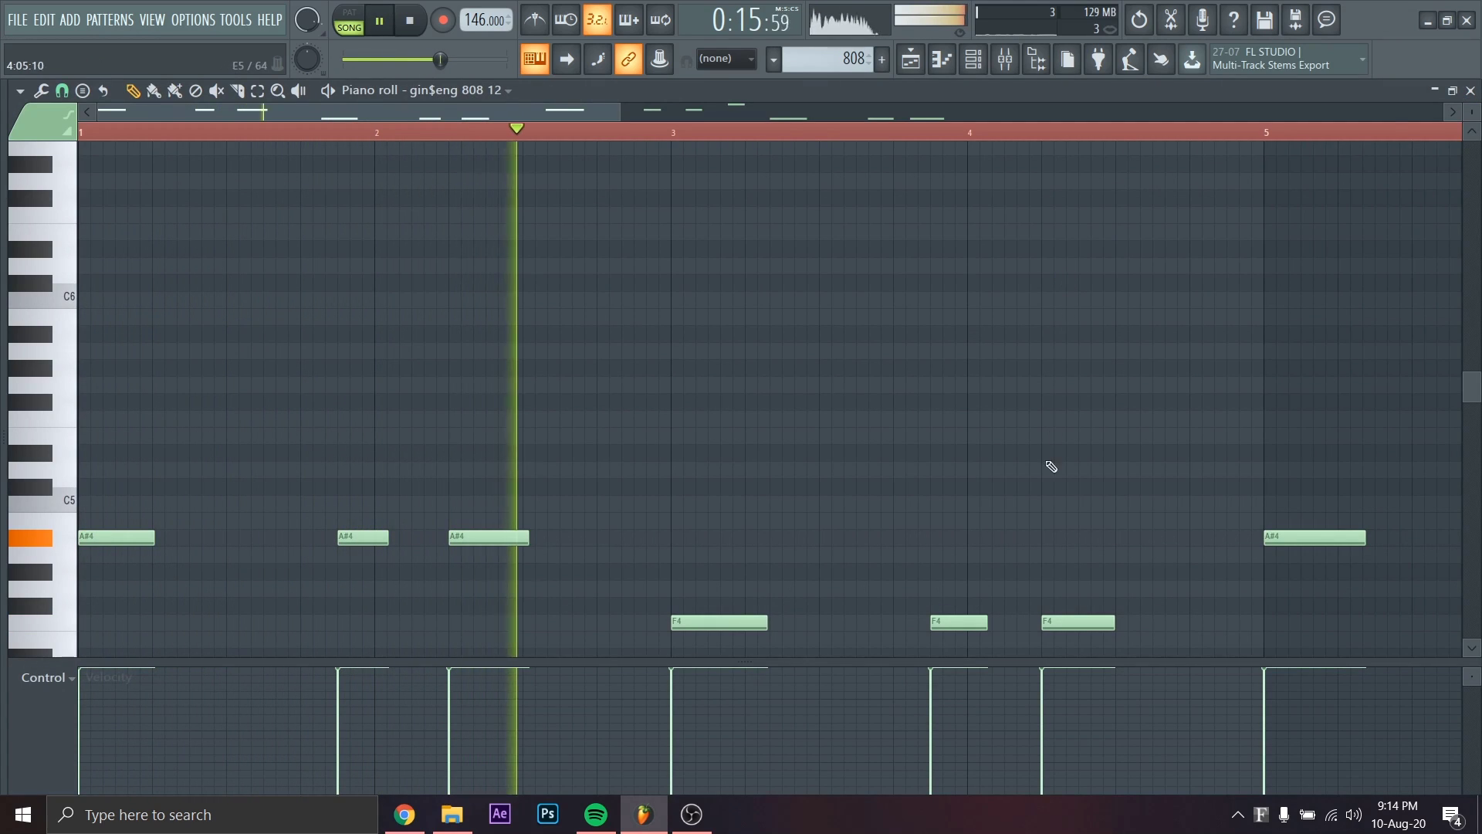
# Check the timing of the 808 notes against the metronome in the piano roll
pyautogui.scroll(-3, 1100, 424)
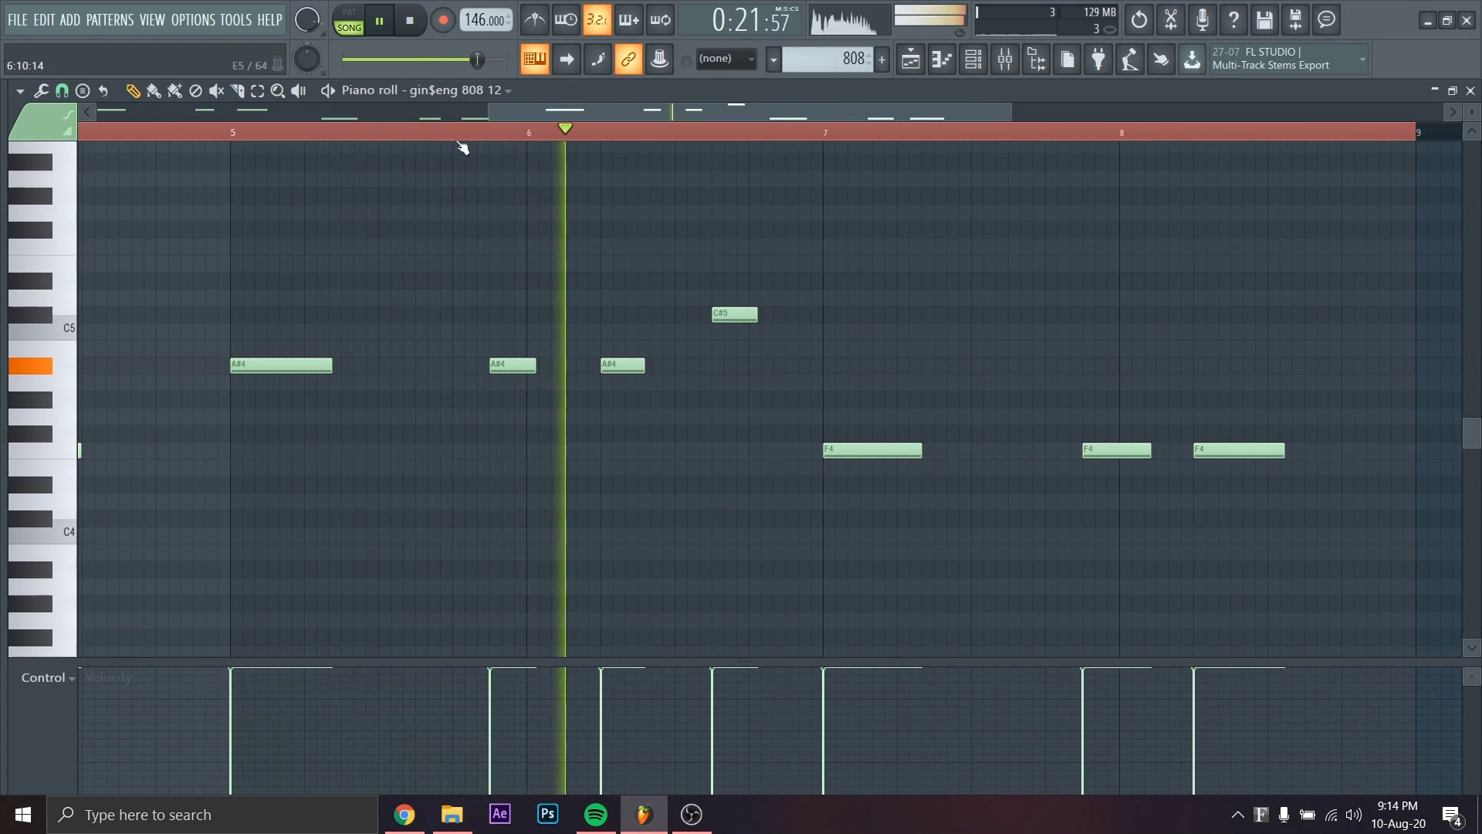
pyautogui.click(551, 23)
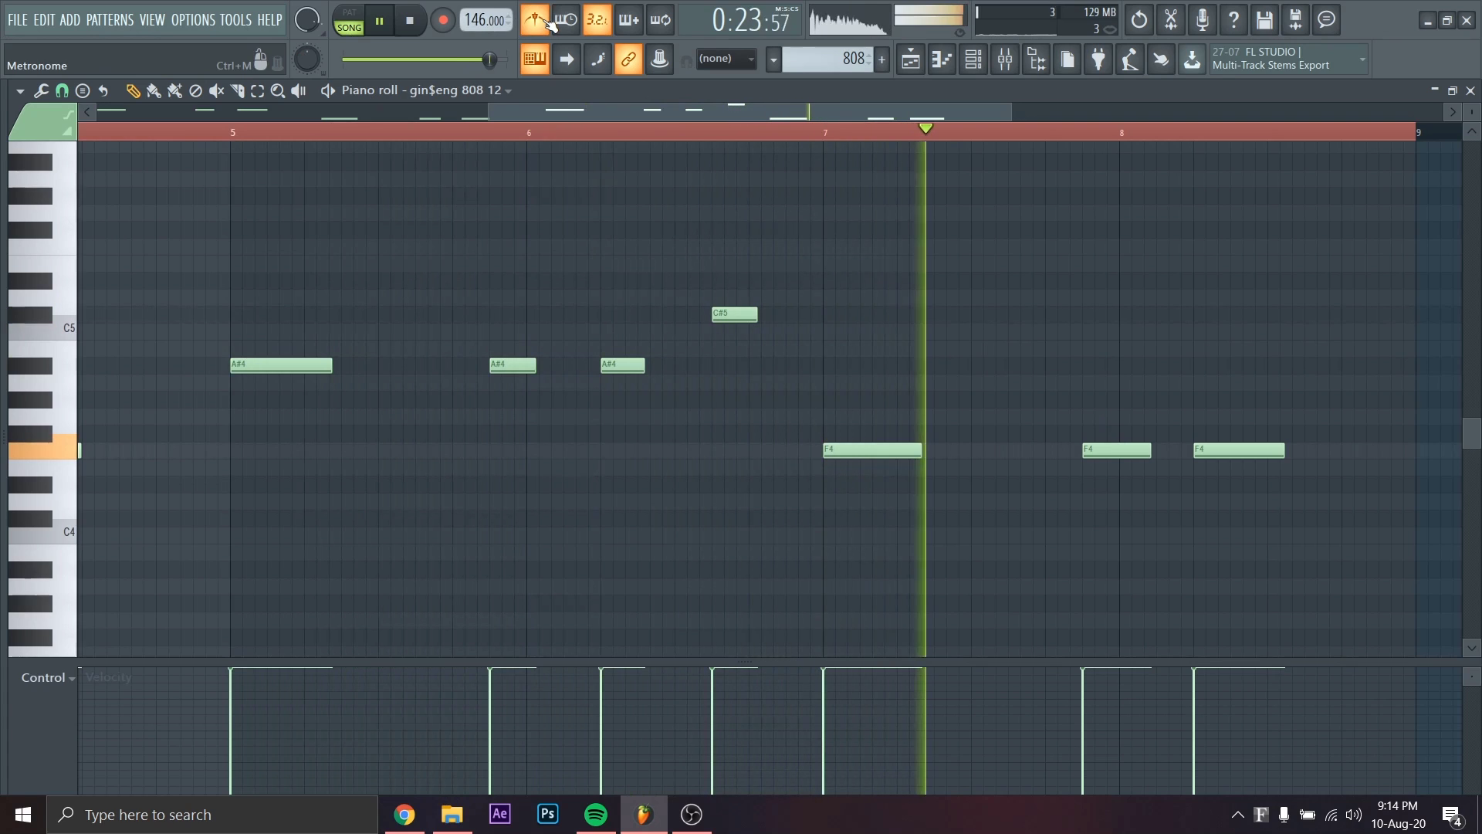
pyautogui.click(550, 23)
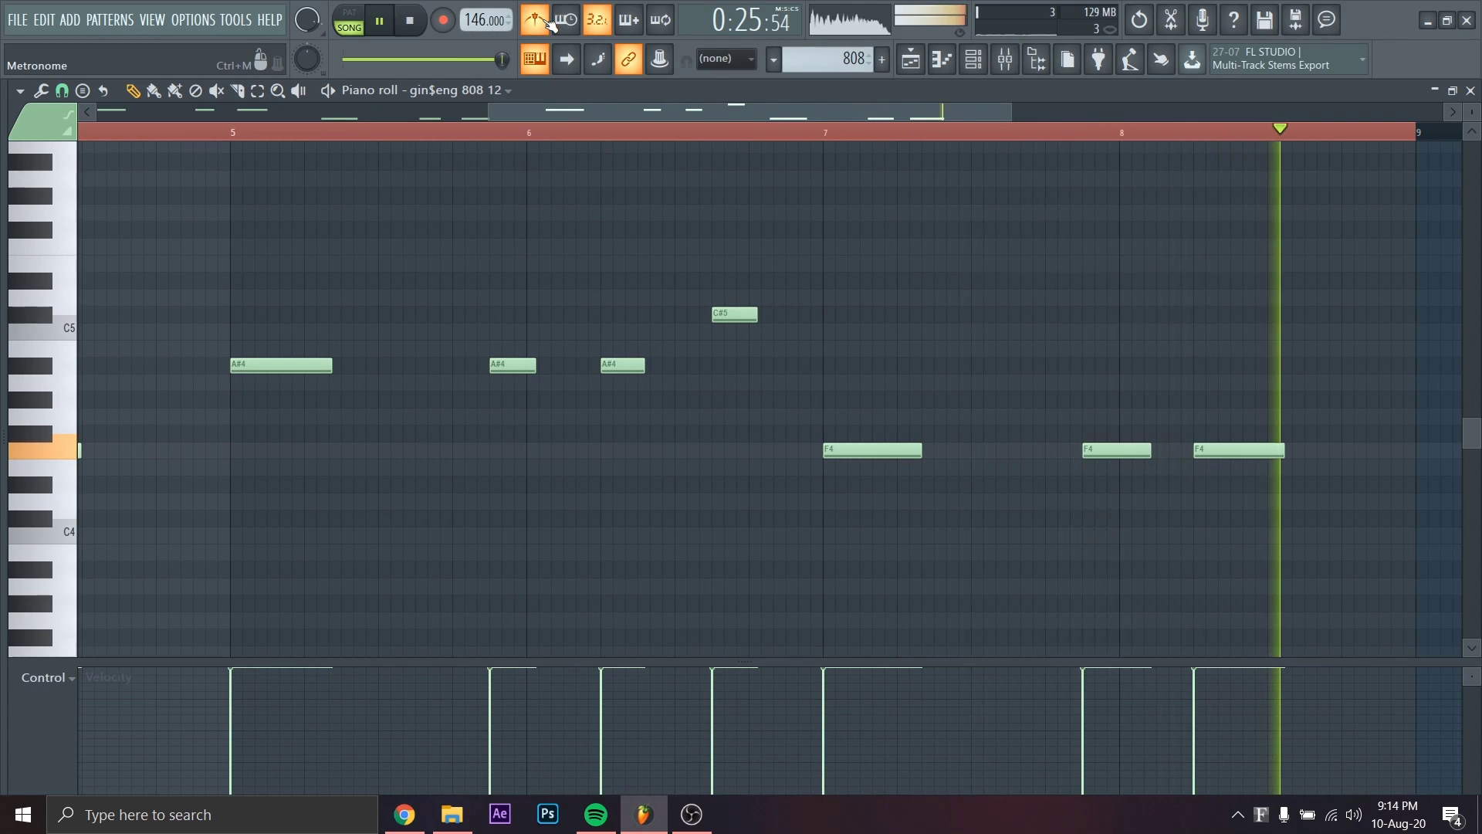
pyautogui.click(1473, 91)
# Place gin$eng kick 5 from the ginseng drum kit VOL 3 kicks folder at bar 9 on Track 5
pyautogui.rightClick(694, 532)
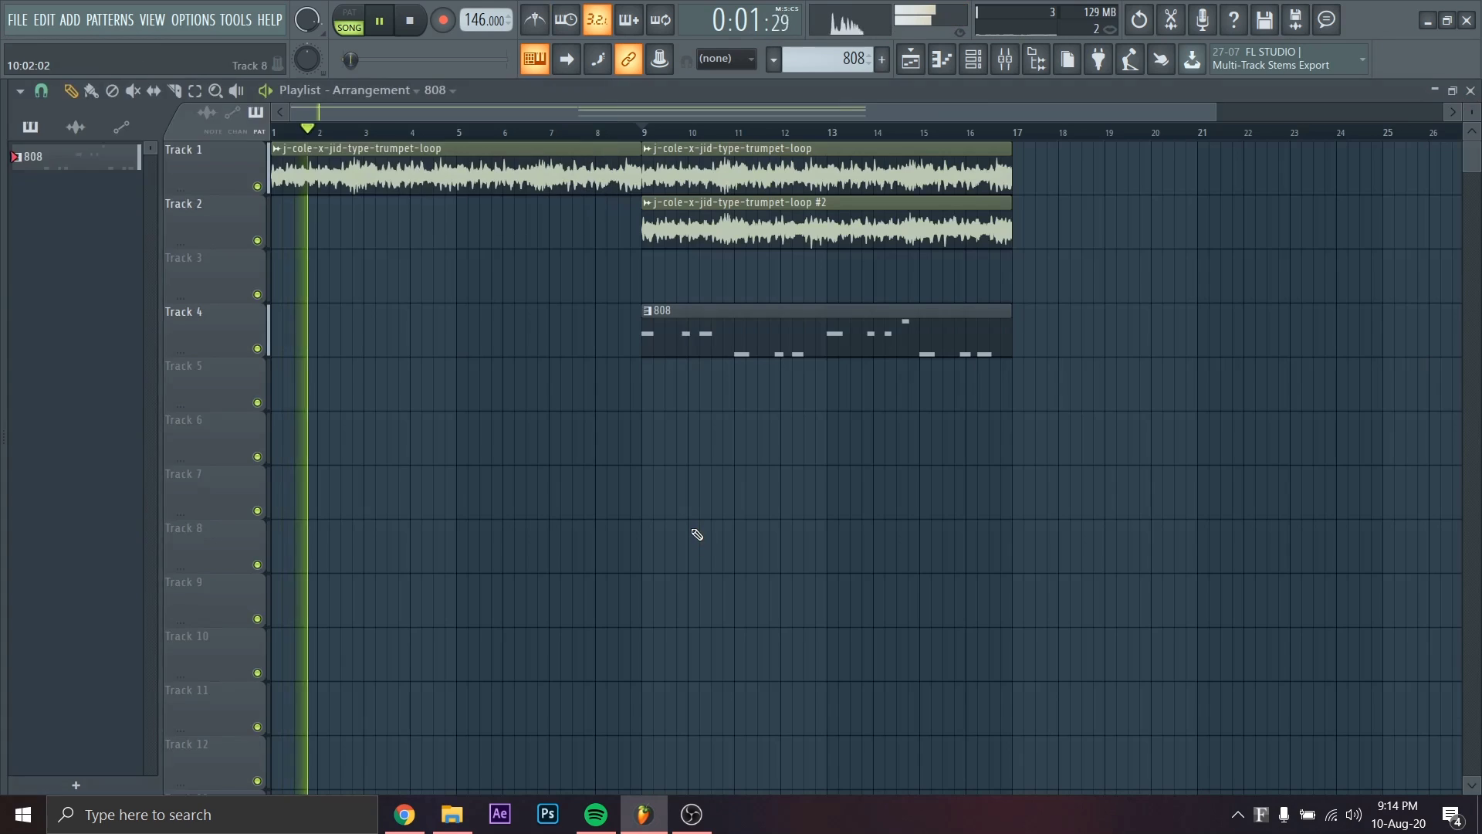
pyautogui.moveTo(4, 386)
pyautogui.press('Left')
pyautogui.press('Down')
pyautogui.press('Down')
pyautogui.press('Down')
pyautogui.press('Down')
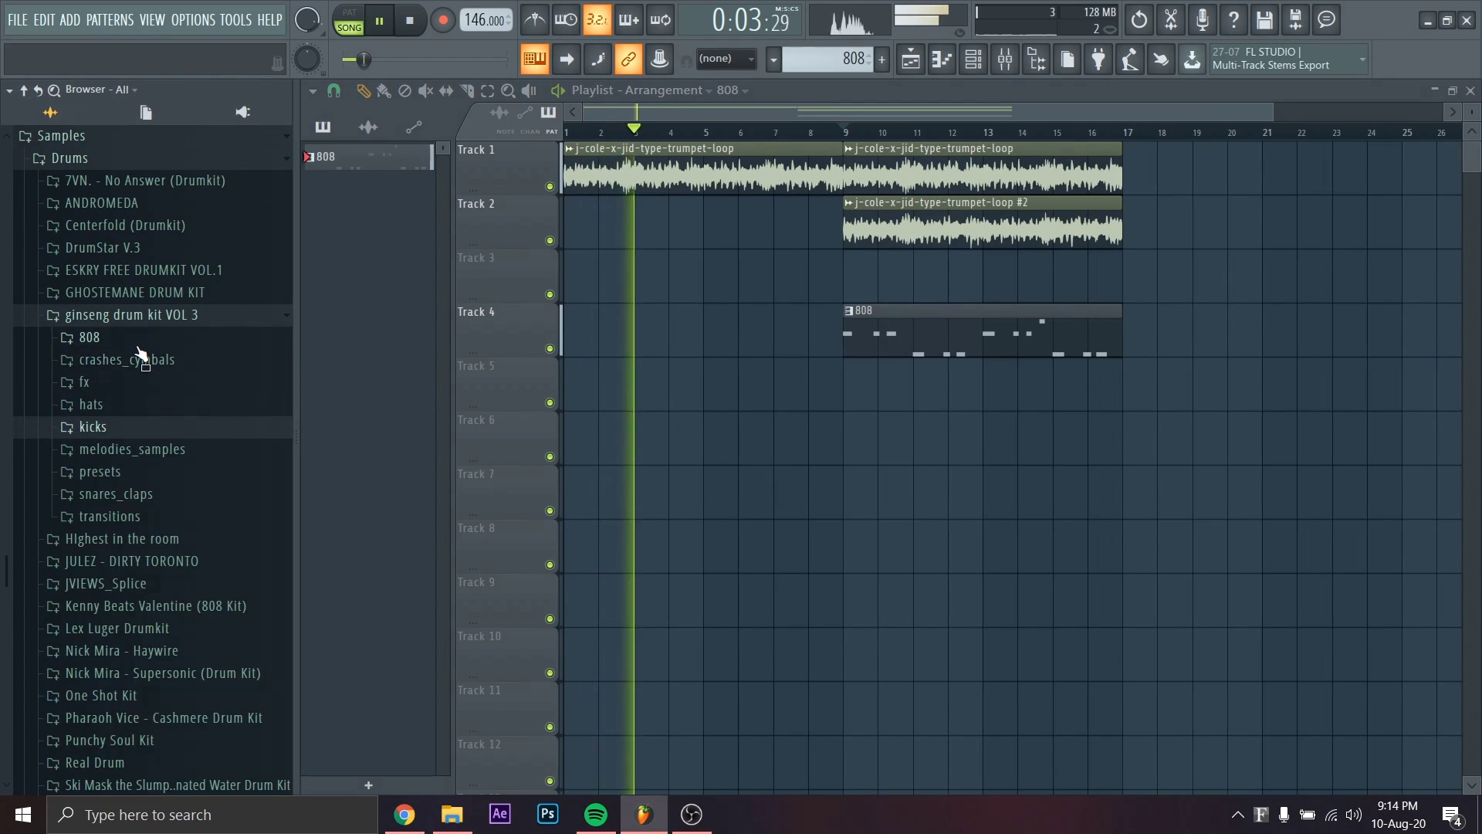
pyautogui.press('Right')
pyautogui.press('Down')
pyautogui.press('Down')
pyautogui.press('Down')
pyautogui.press('Down')
pyautogui.press('Down')
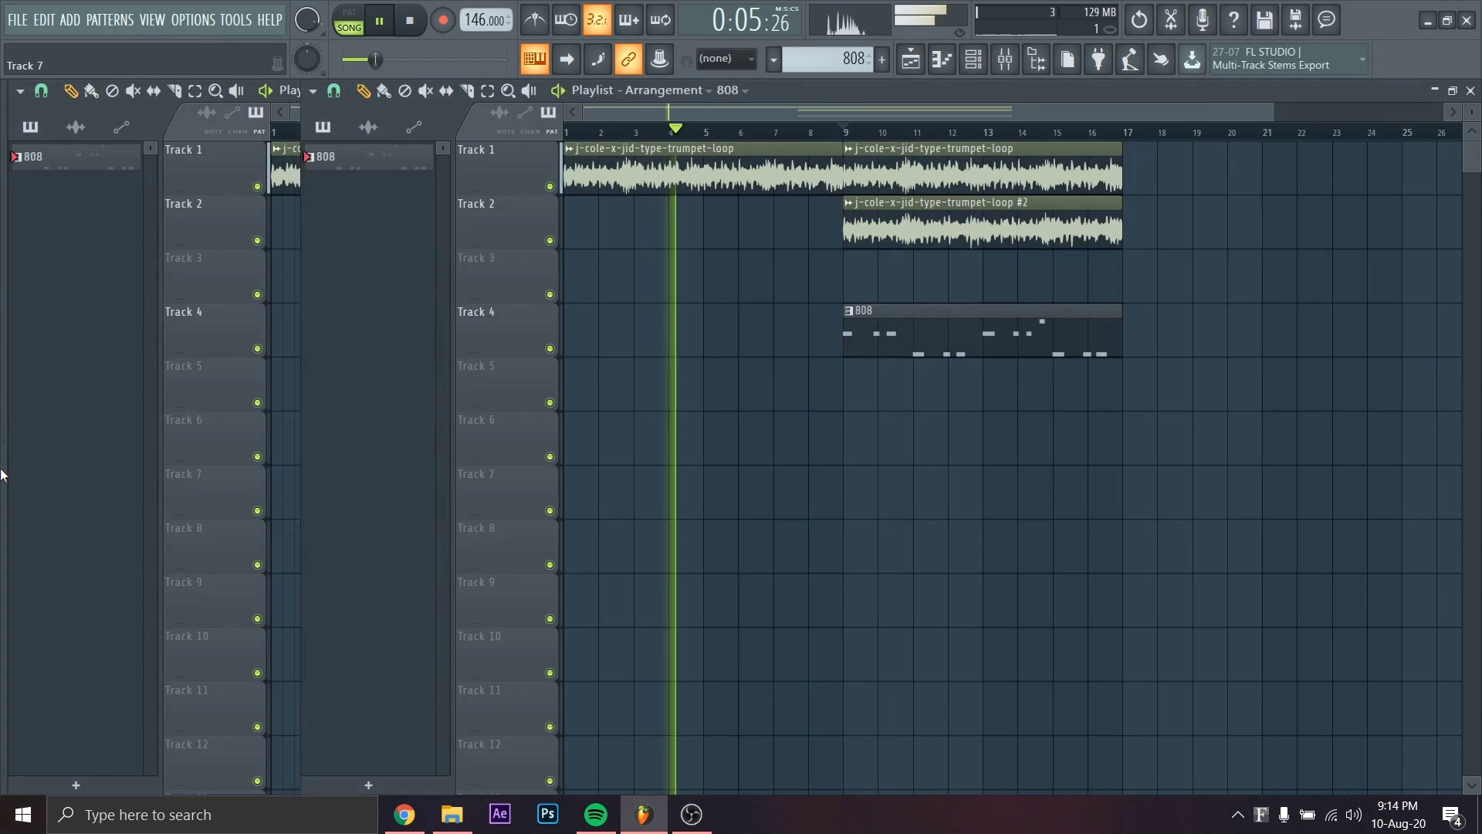
pyautogui.moveTo(122, 532); pyautogui.dragTo(642, 392)
# Audition alternative samples in the kicks folder, up to gin$eng kick 2
pyautogui.click(39, 544)
pyautogui.press('Up')
pyautogui.press('Up')
pyautogui.press('Up')
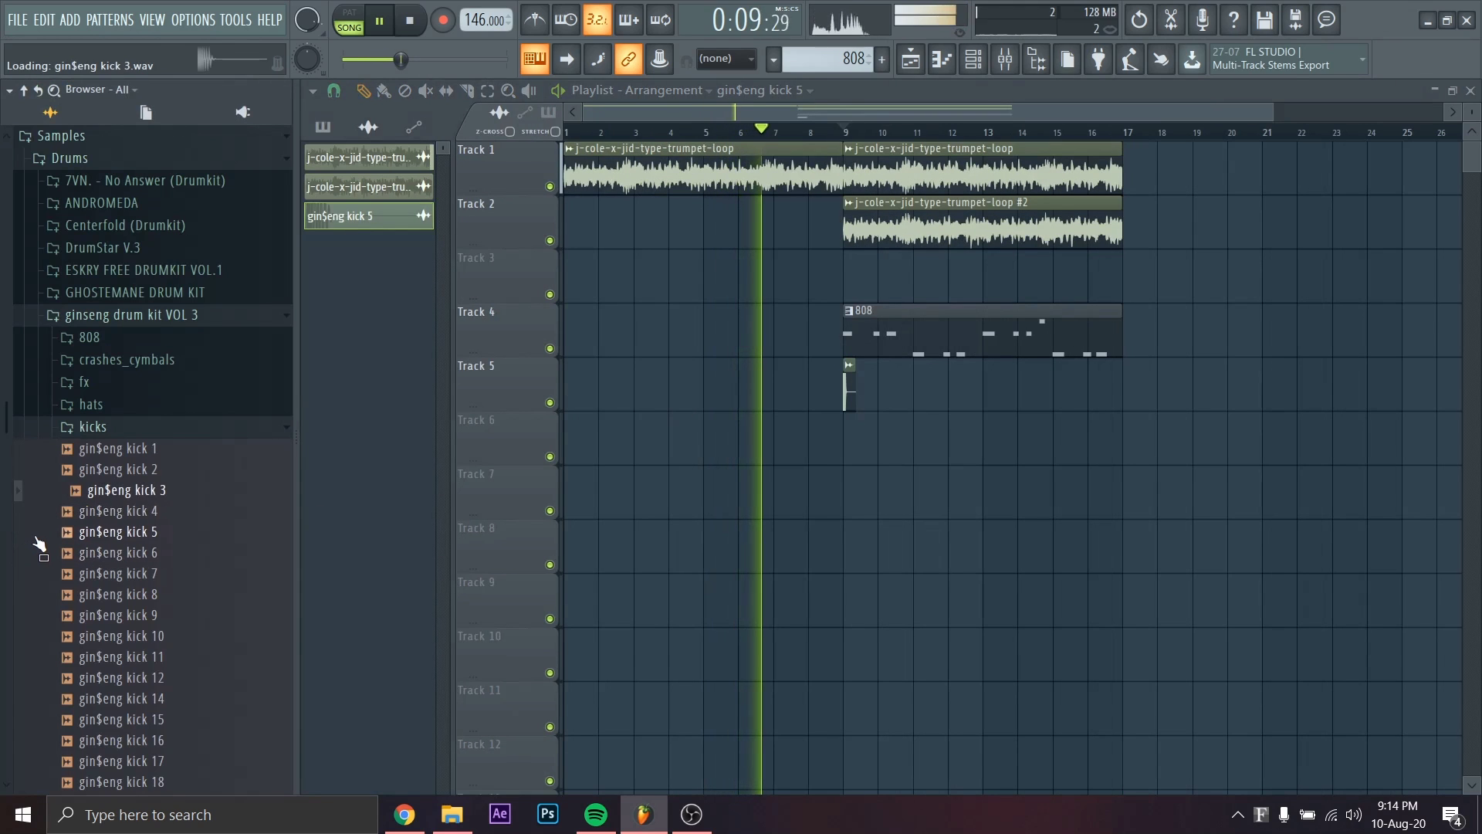
pyautogui.press('Up')
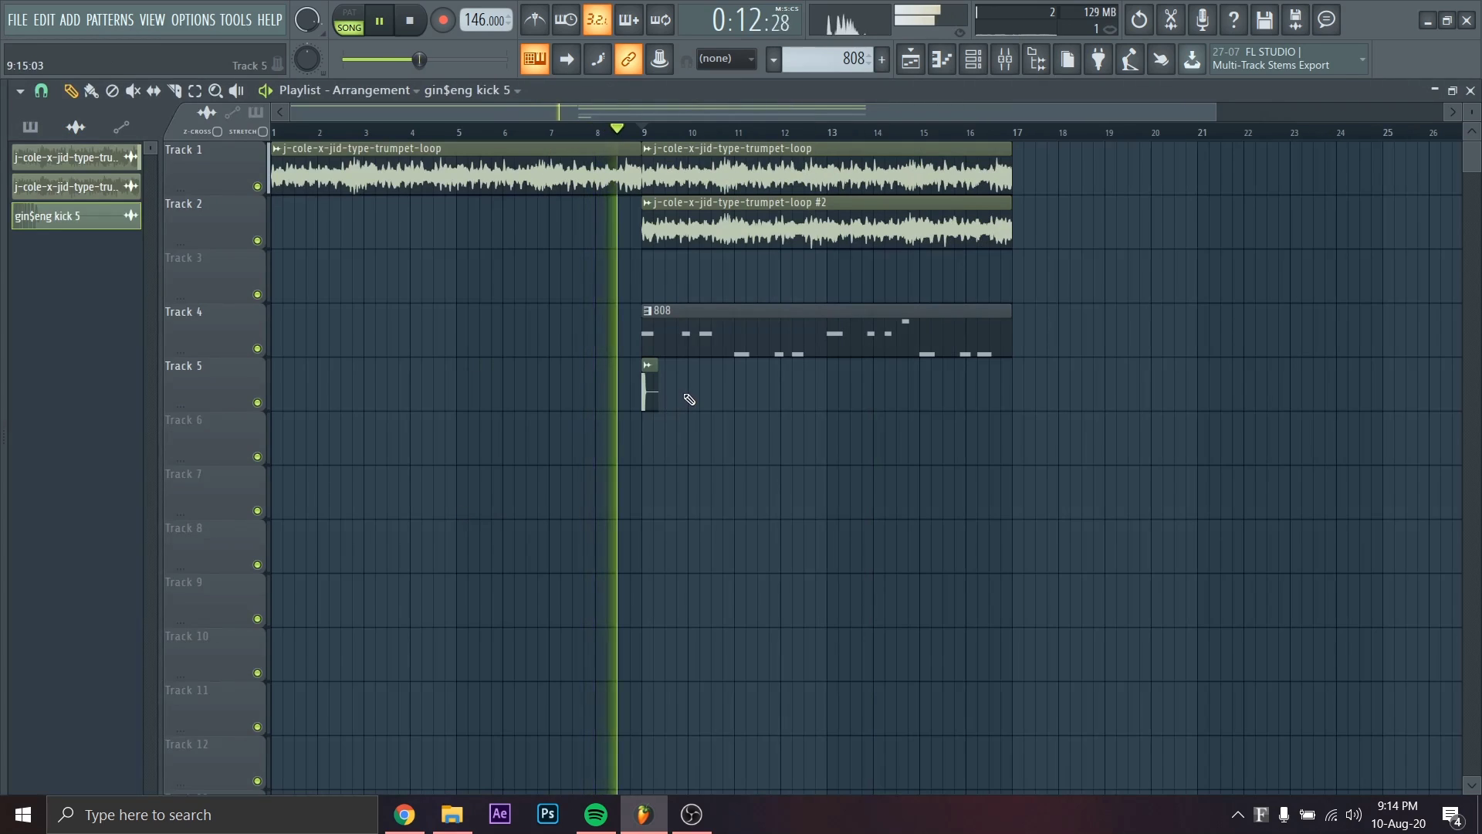
# Add trimmed gin$eng kick 5 clips on Track 5 under the remaining 808 notes in bars 9 to 12
pyautogui.click(687, 390)
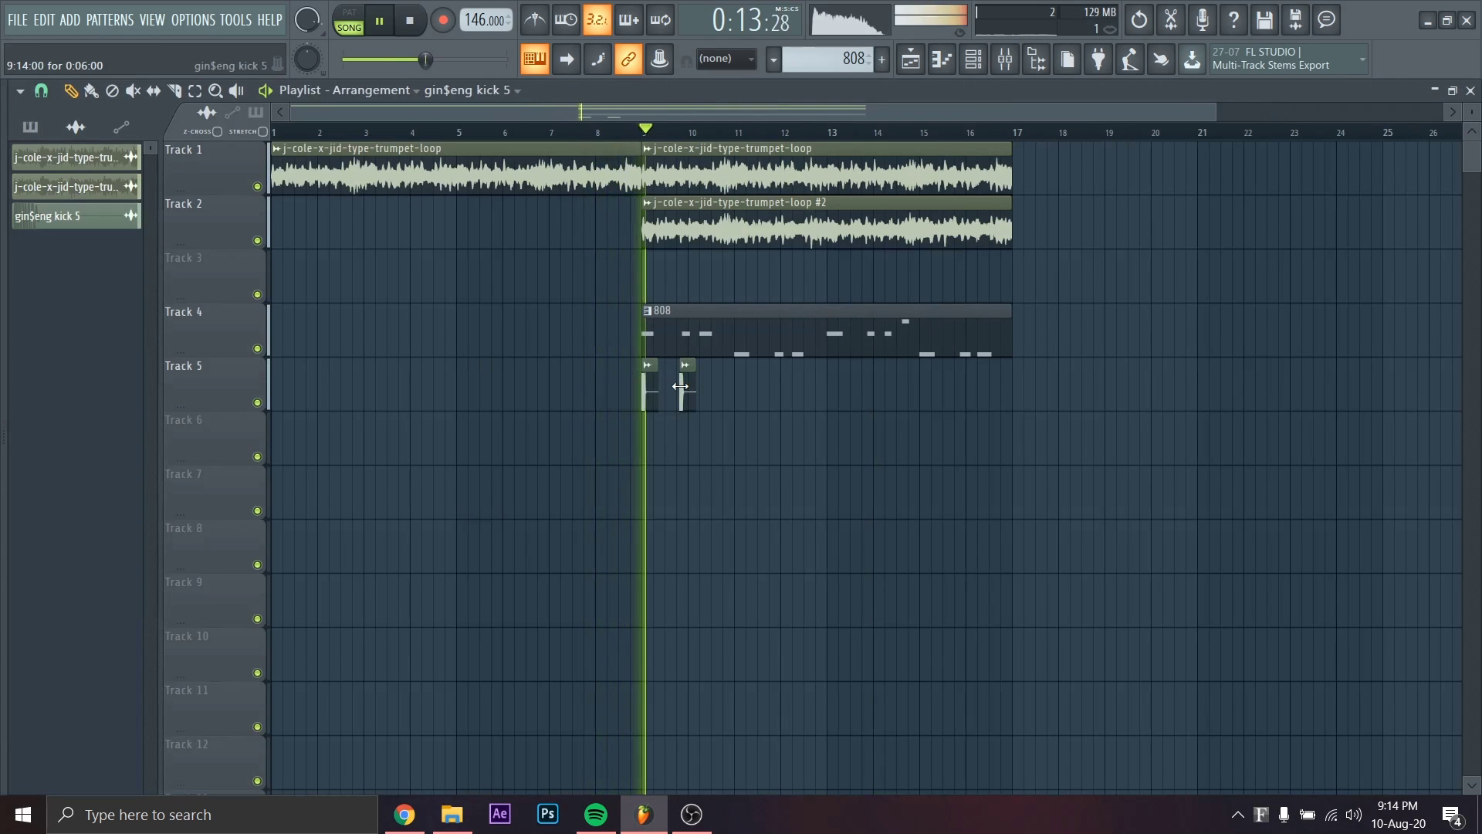
pyautogui.moveTo(694, 390); pyautogui.dragTo(688, 391)
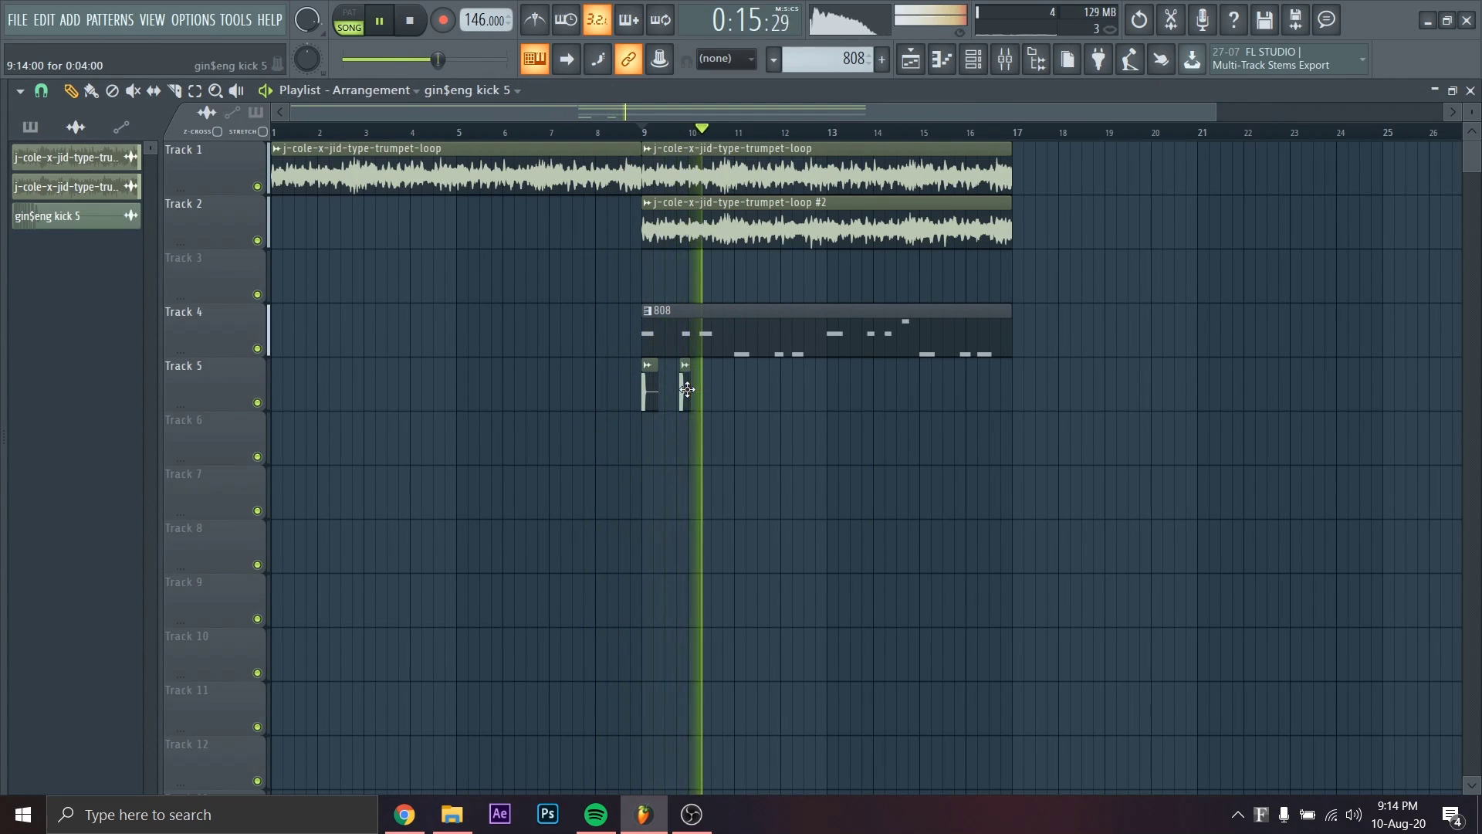
pyautogui.click(701, 396)
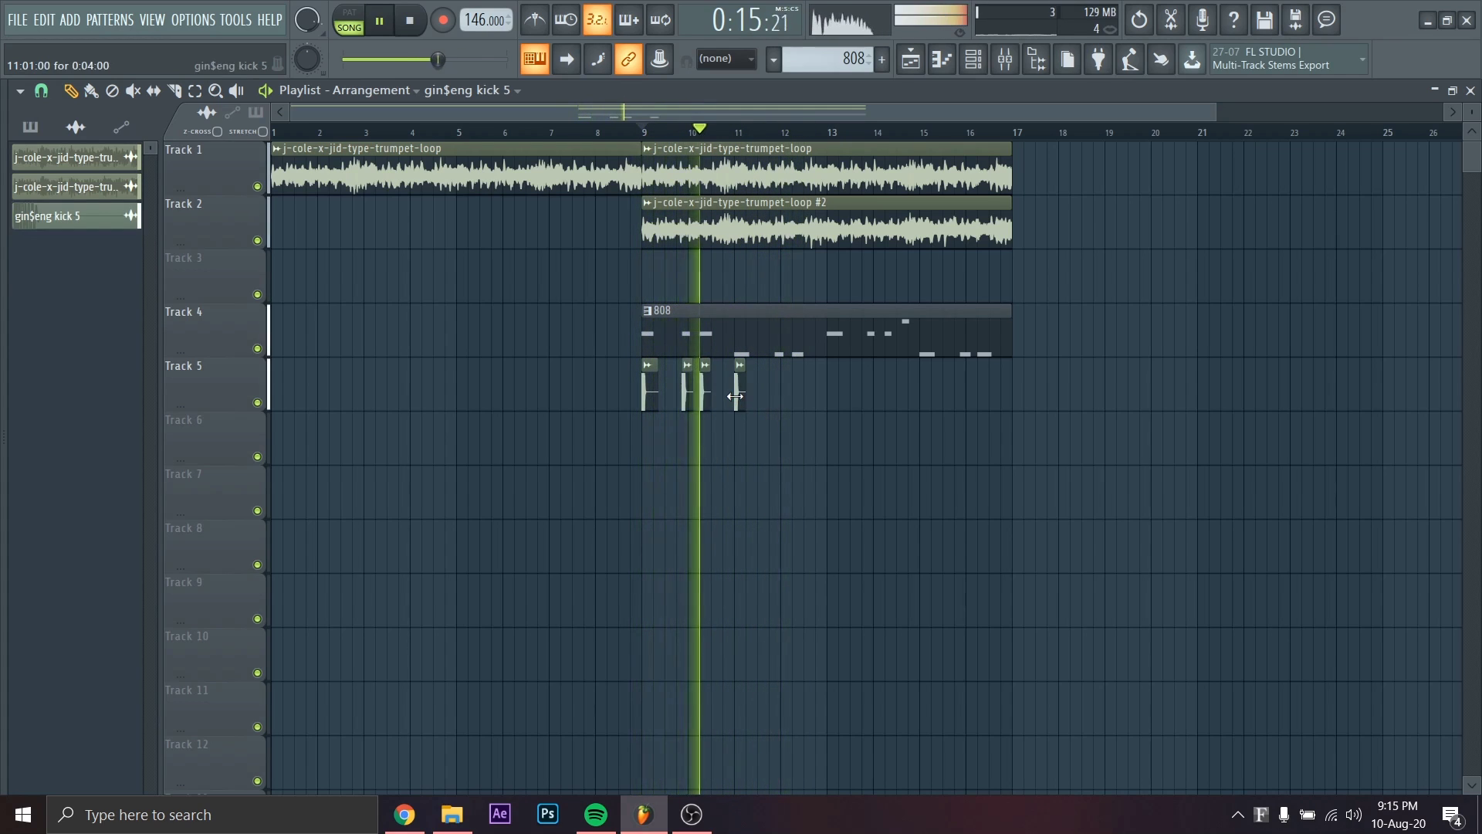
pyautogui.click(795, 398)
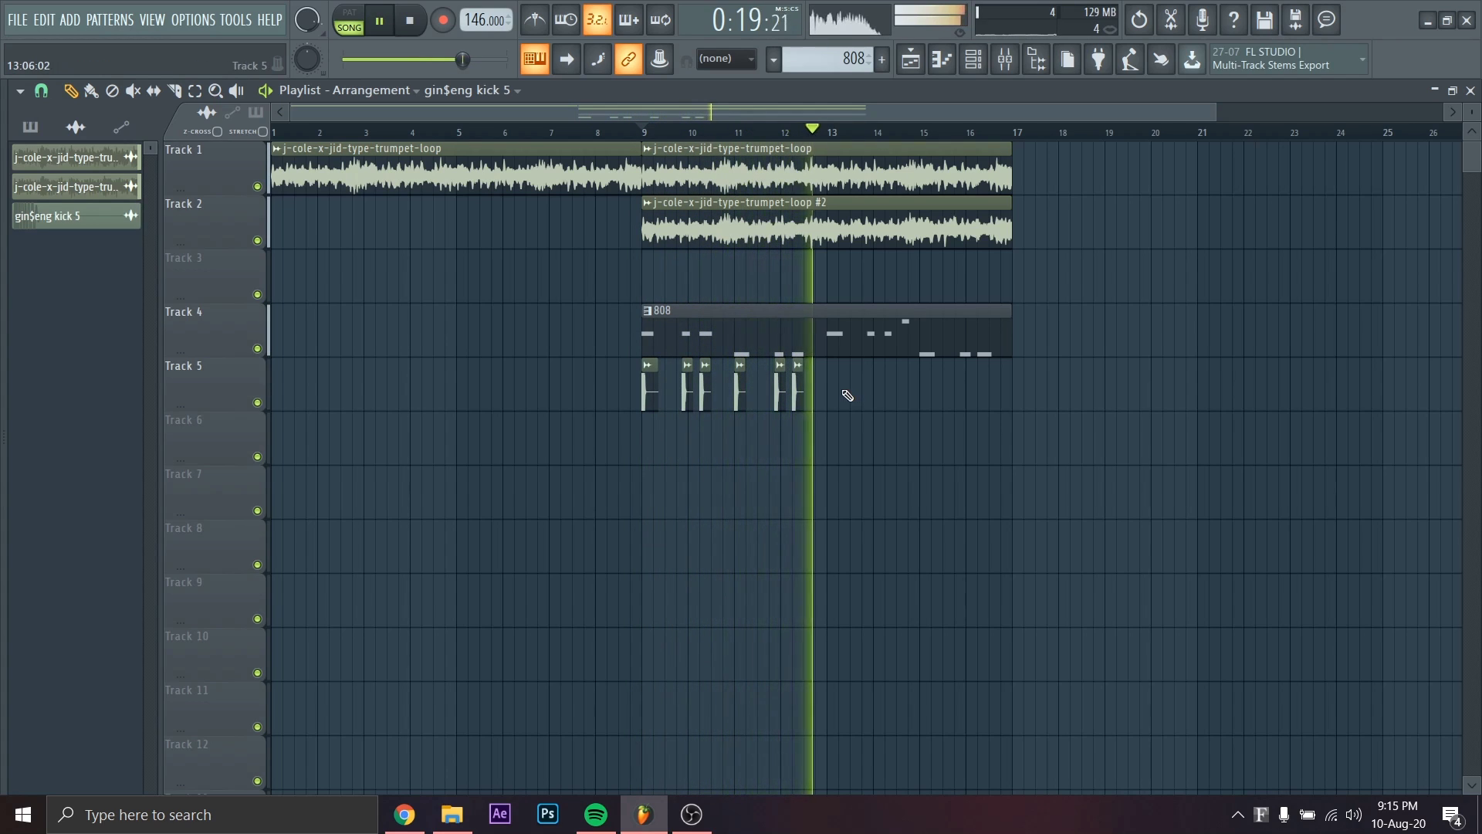
# Duplicate the six kick clips on Track 5 so the copies start at bar 13
pyautogui.moveTo(818, 390); pyautogui.dragTo(569, 387)
pyautogui.hotkey('ctrl', 'c')
pyautogui.hotkey('ctrl', 'v')
pyautogui.moveTo(275, 392); pyautogui.dragTo(838, 398)
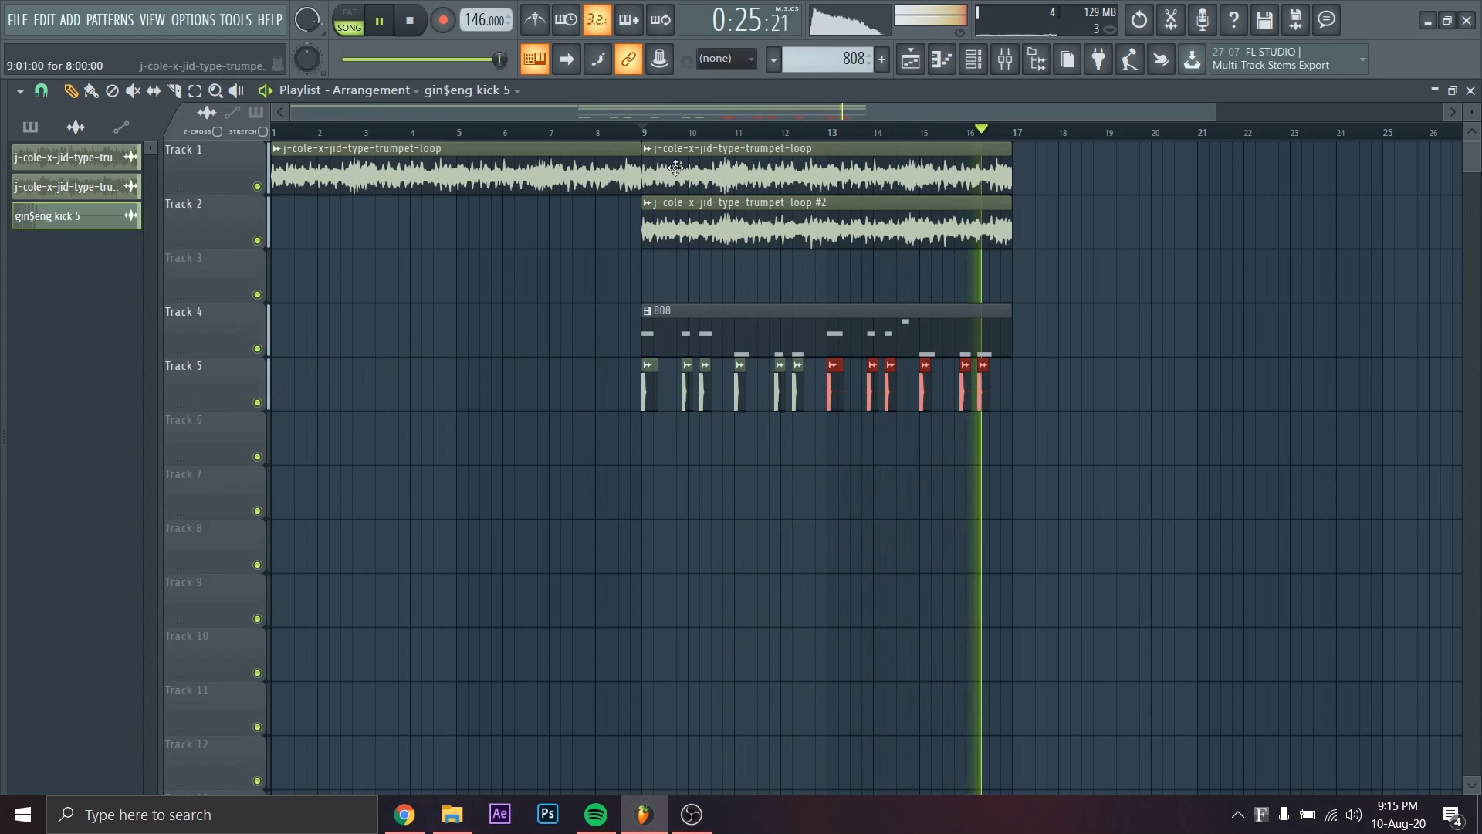
pyautogui.moveTo(1214, 110); pyautogui.dragTo(743, 110)
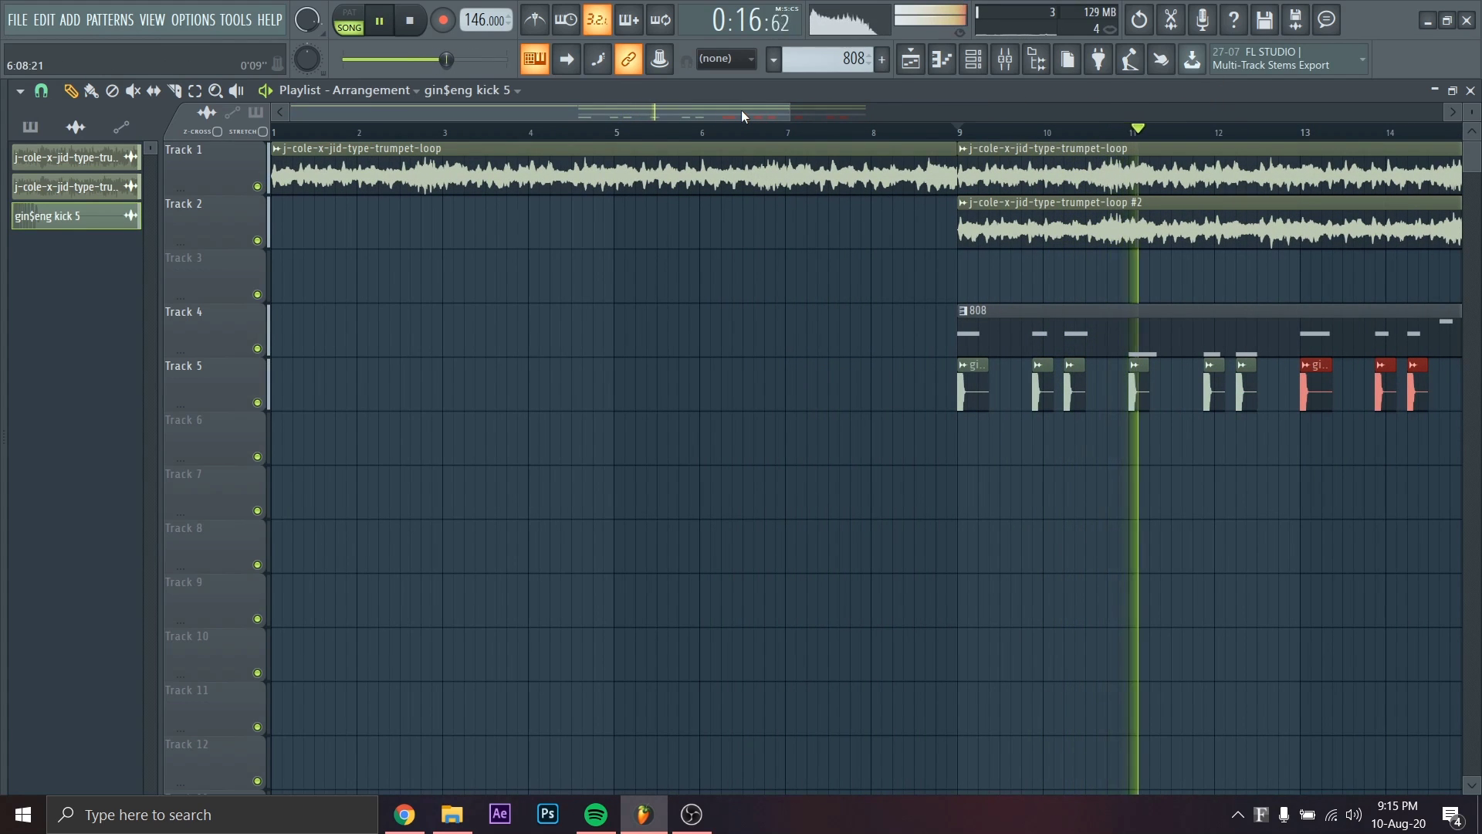
pyautogui.moveTo(741, 110); pyautogui.dragTo(935, 111)
pyautogui.keyDown('ctrl'); pyautogui.click(868, 567); pyautogui.keyUp('ctrl')
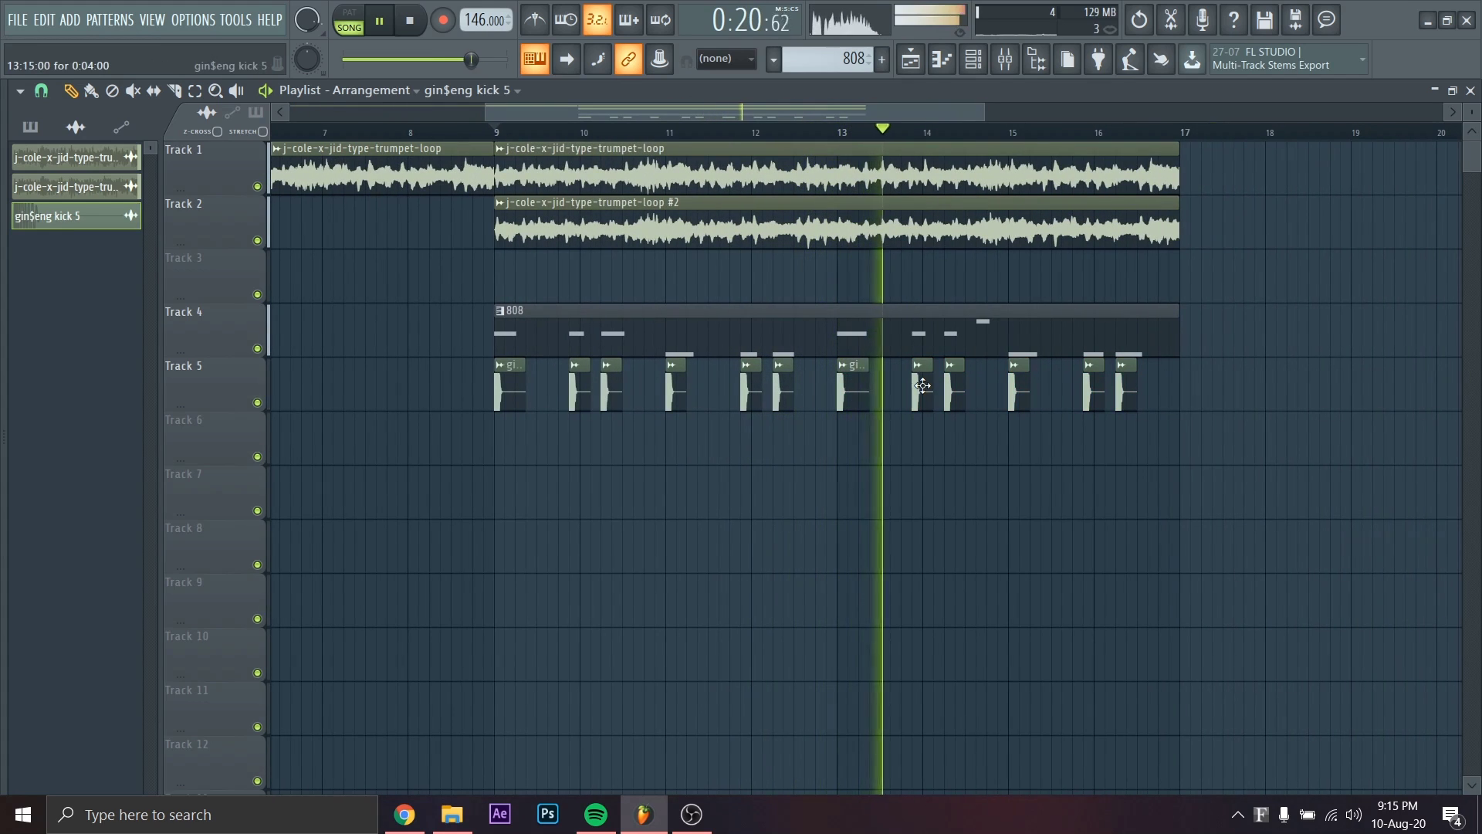
# Route gin$eng kick 5 to mixer insert 12 and lower its volume to about -3.4 dB
pyautogui.click(1009, 64)
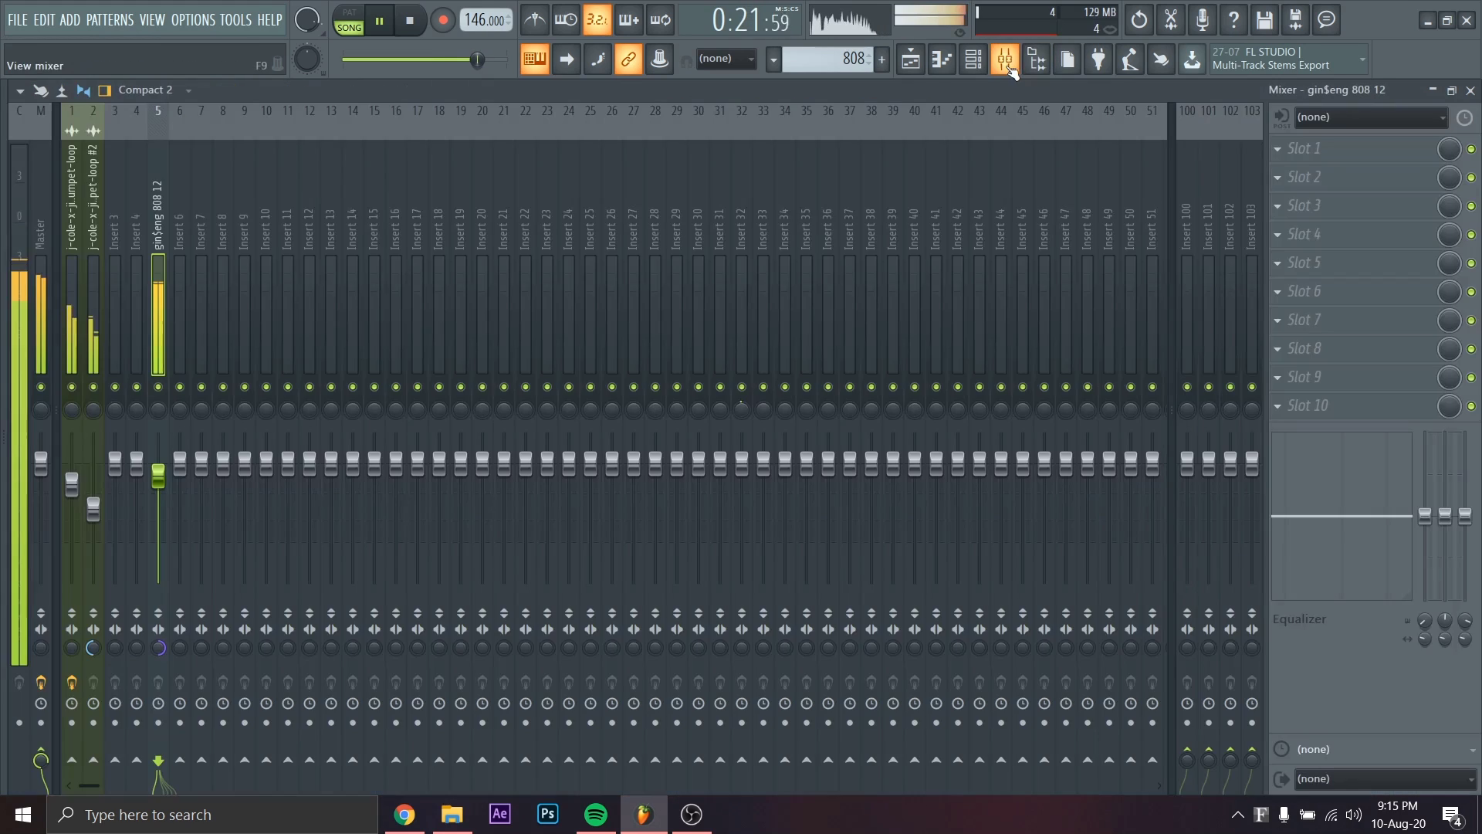
pyautogui.click(304, 226)
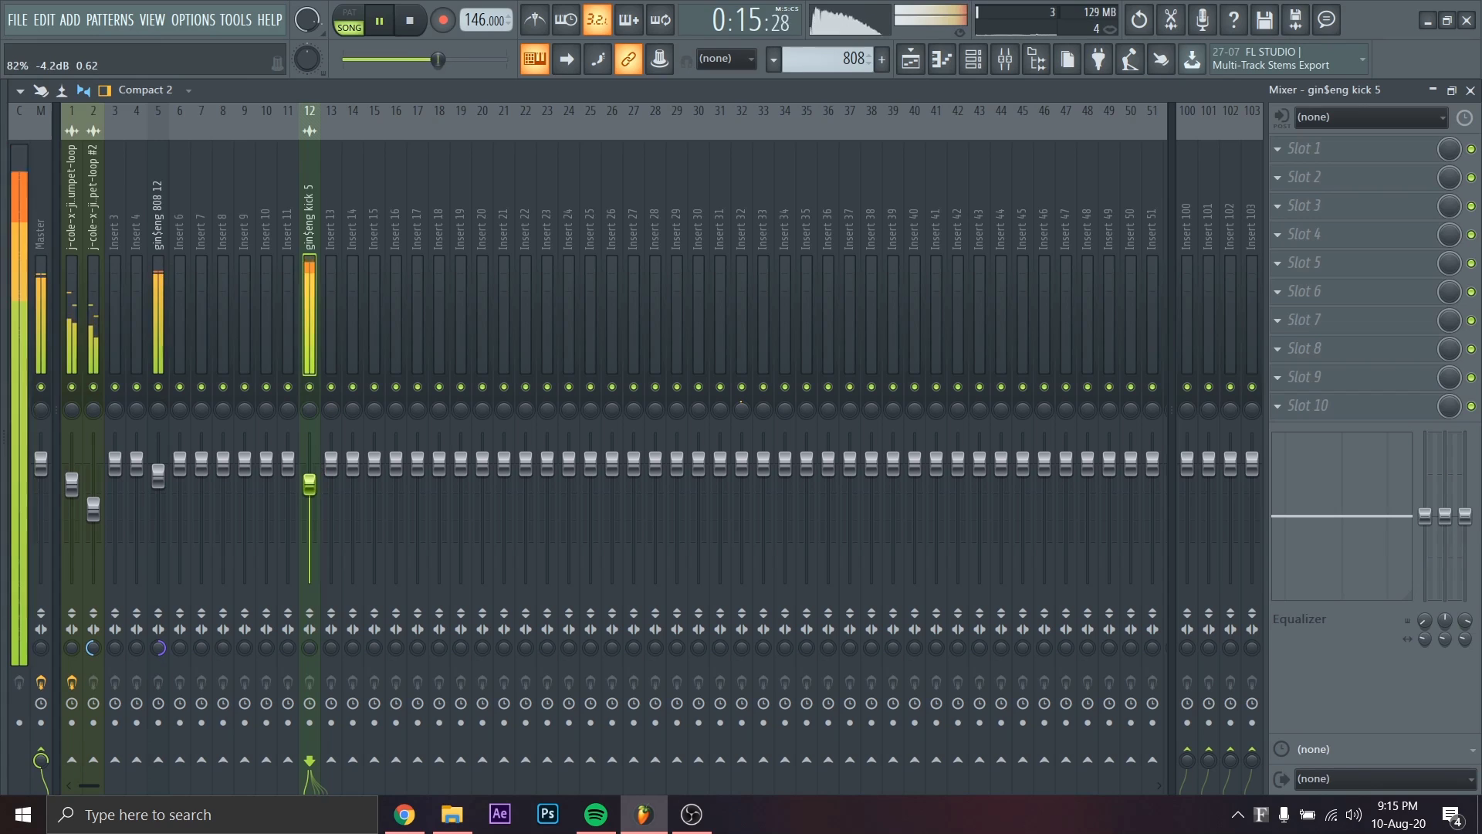
pyautogui.moveTo(309, 479); pyautogui.dragTo(309, 478)
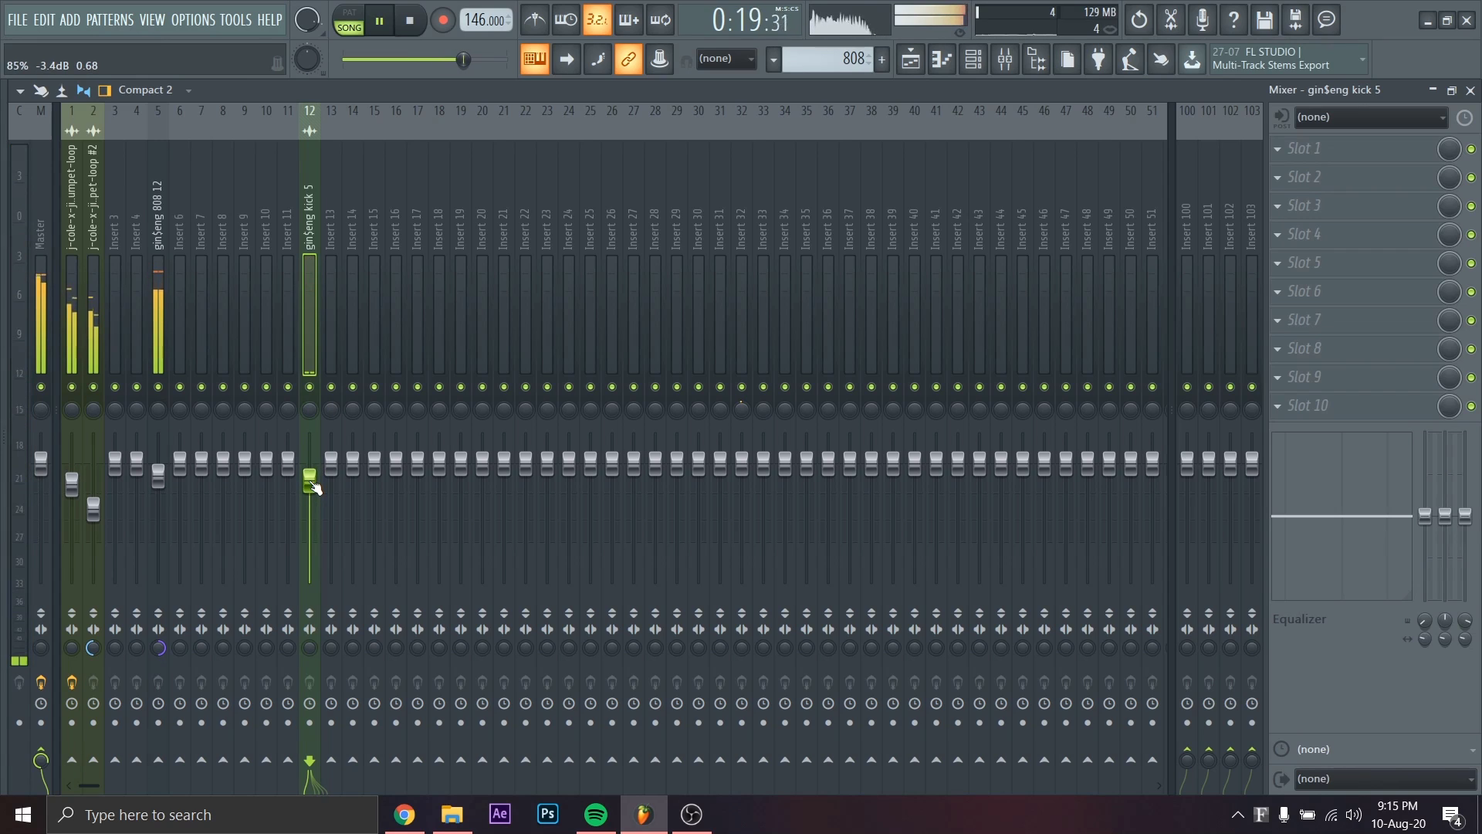
# Add a separator before the kick's mixer insert, return its fader to the default level and close the mixer
pyautogui.rightClick(308, 297)
pyautogui.click(363, 394)
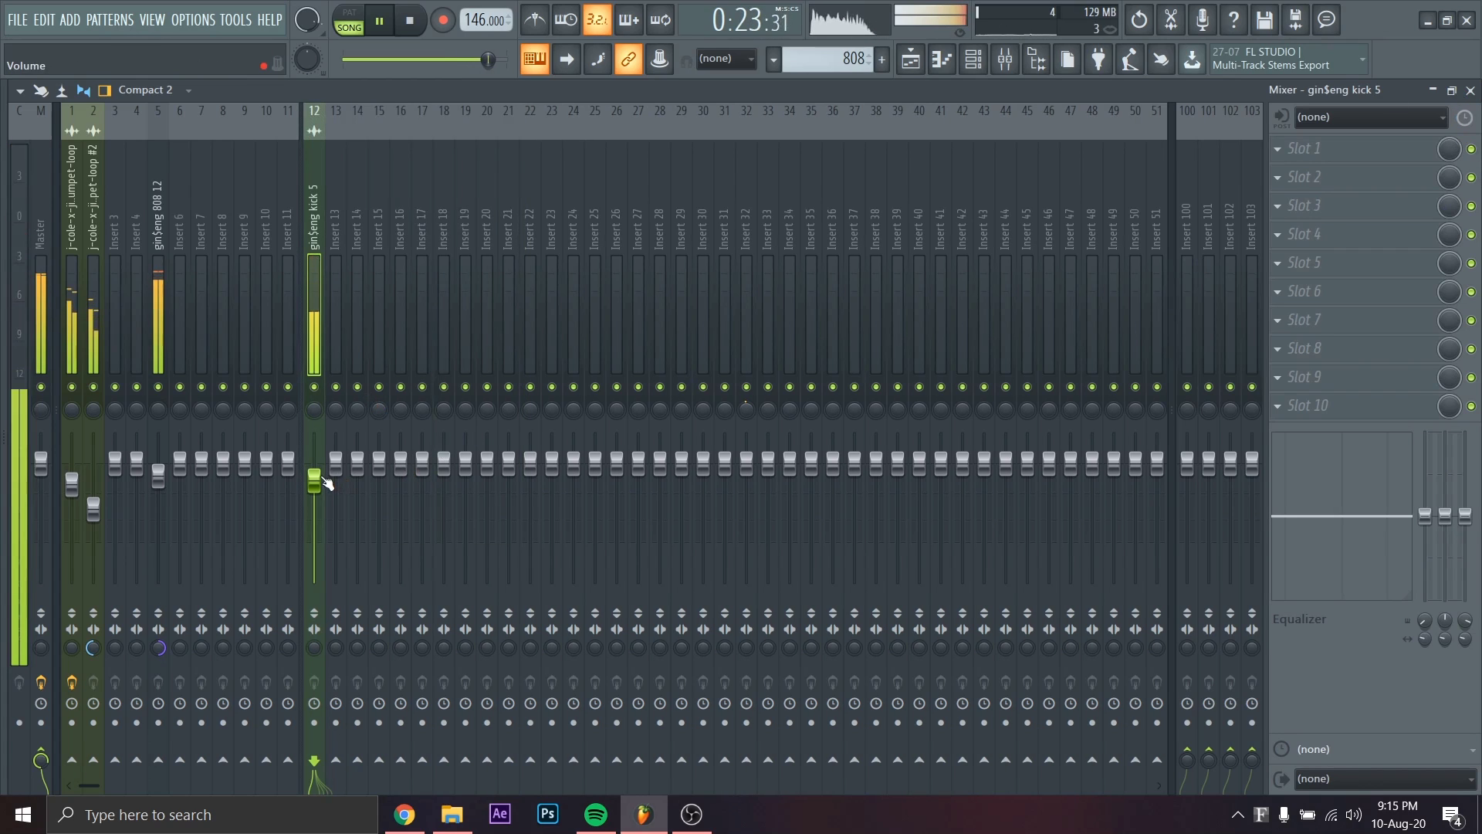
pyautogui.click(1470, 90)
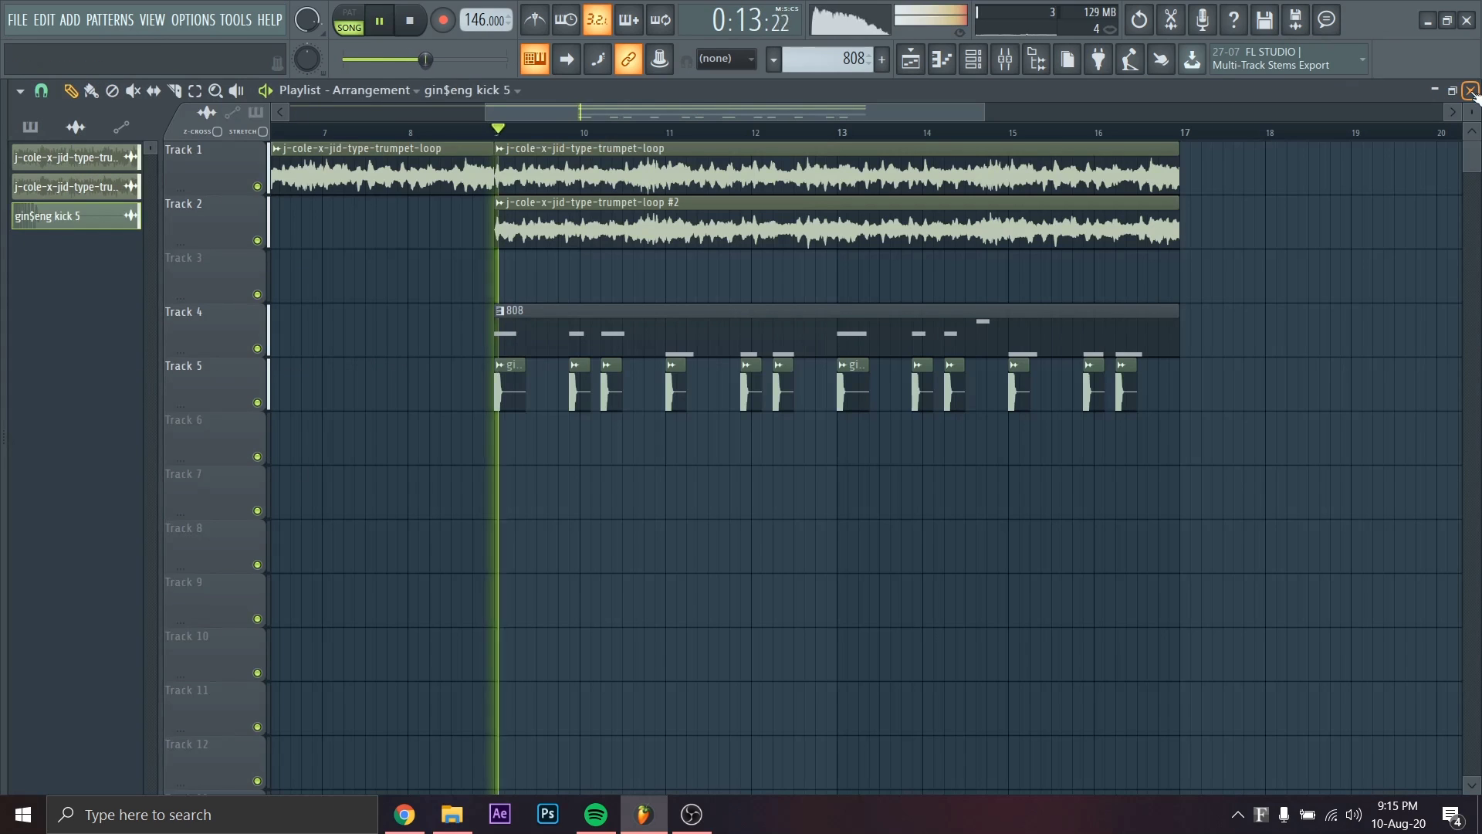
# Add a gin$eng kick 5 clip on Track 5 under the high 808 note late in bar 14
pyautogui.click(975, 397)
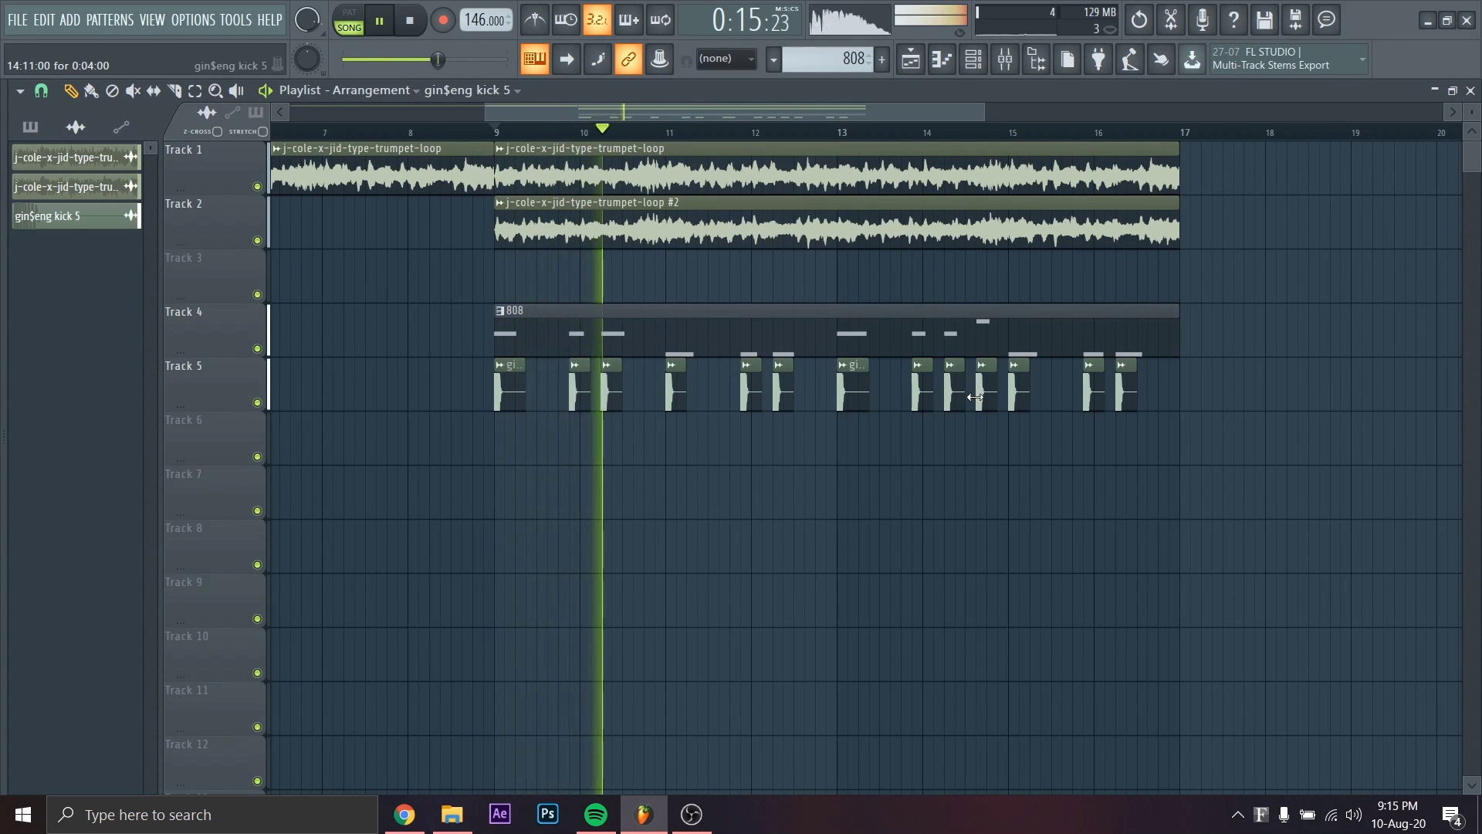
# Audition the claps in ESKRY FREE DRUMKIT VOL.1 and place CLAP 3 on Track 6 at the middle of bar 9
pyautogui.click(5, 456)
pyautogui.click(102, 428)
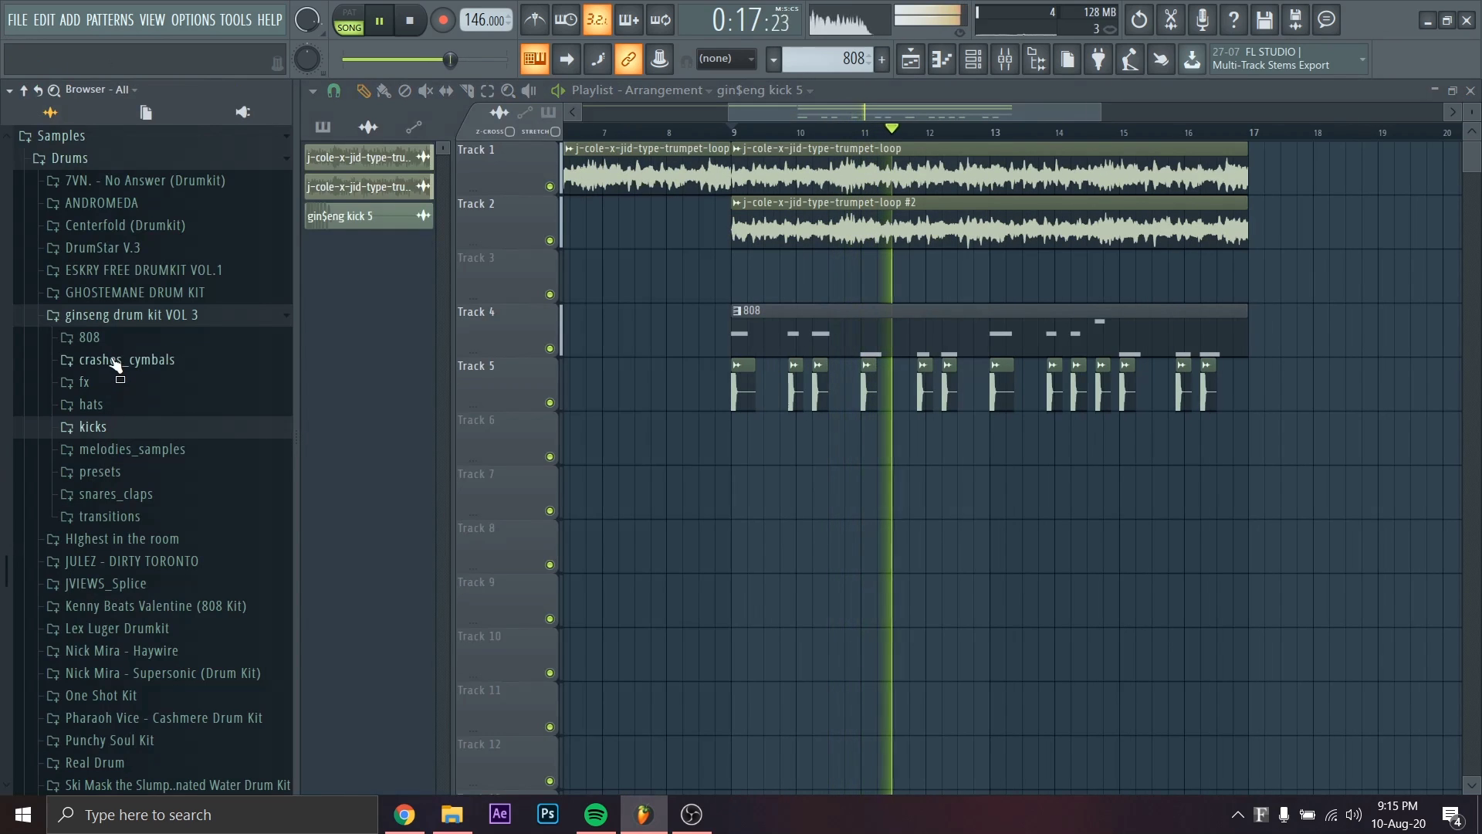
pyautogui.click(111, 270)
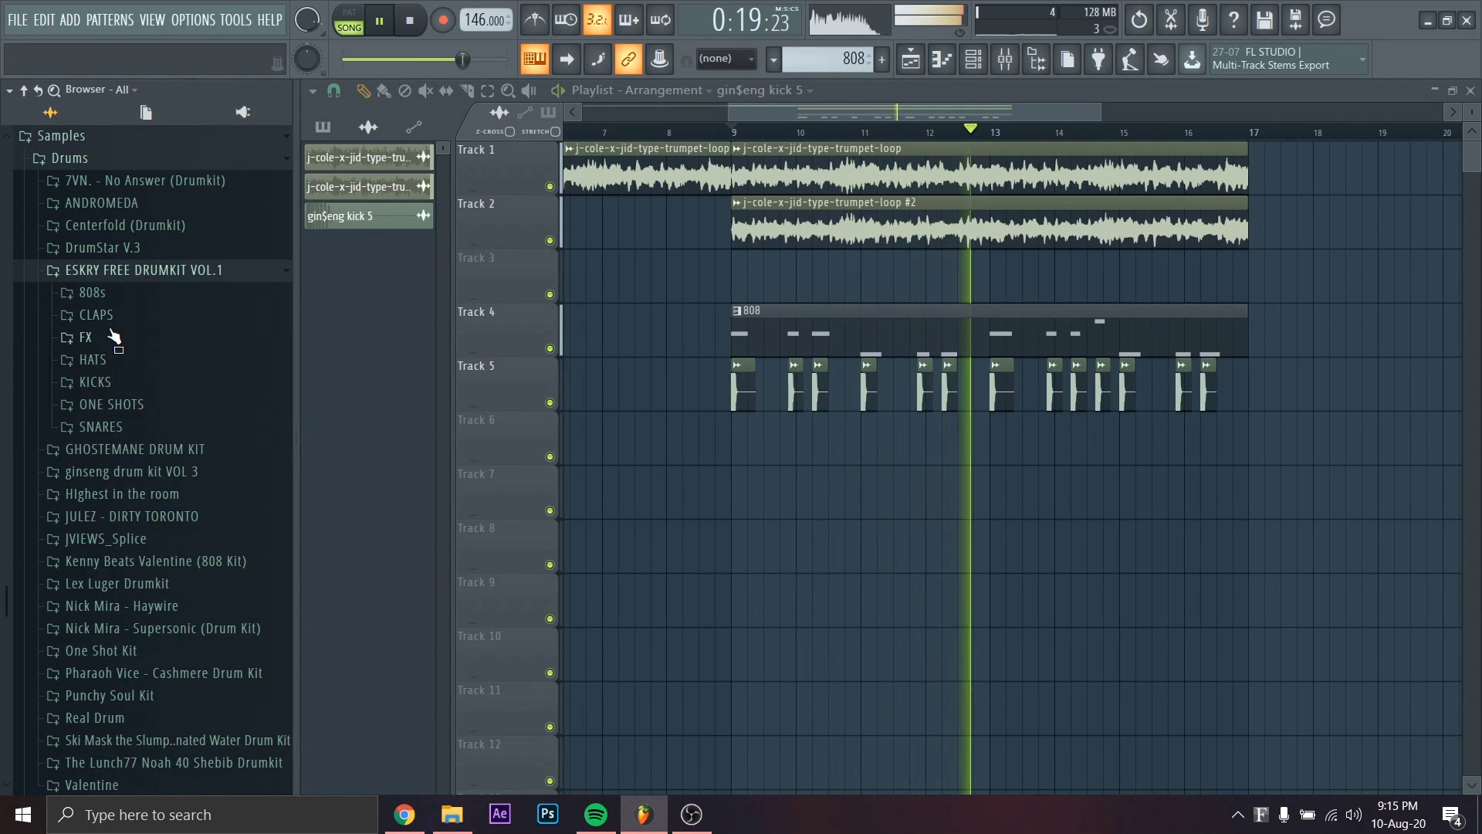
pyautogui.click(107, 298)
pyautogui.click(108, 310)
pyautogui.click(106, 300)
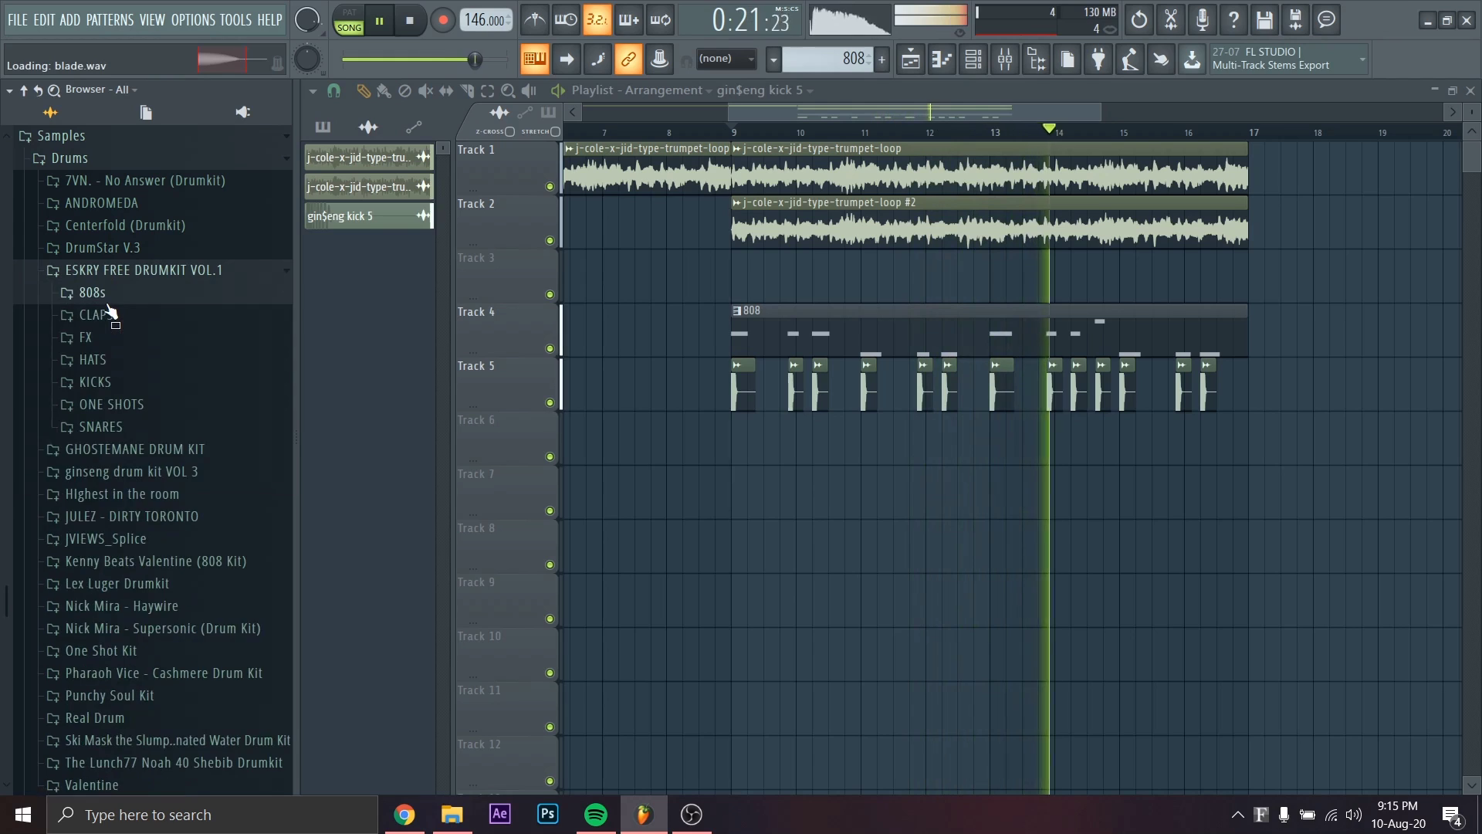
pyautogui.click(107, 311)
pyautogui.press('Down')
pyautogui.press('Down')
pyautogui.press('Down')
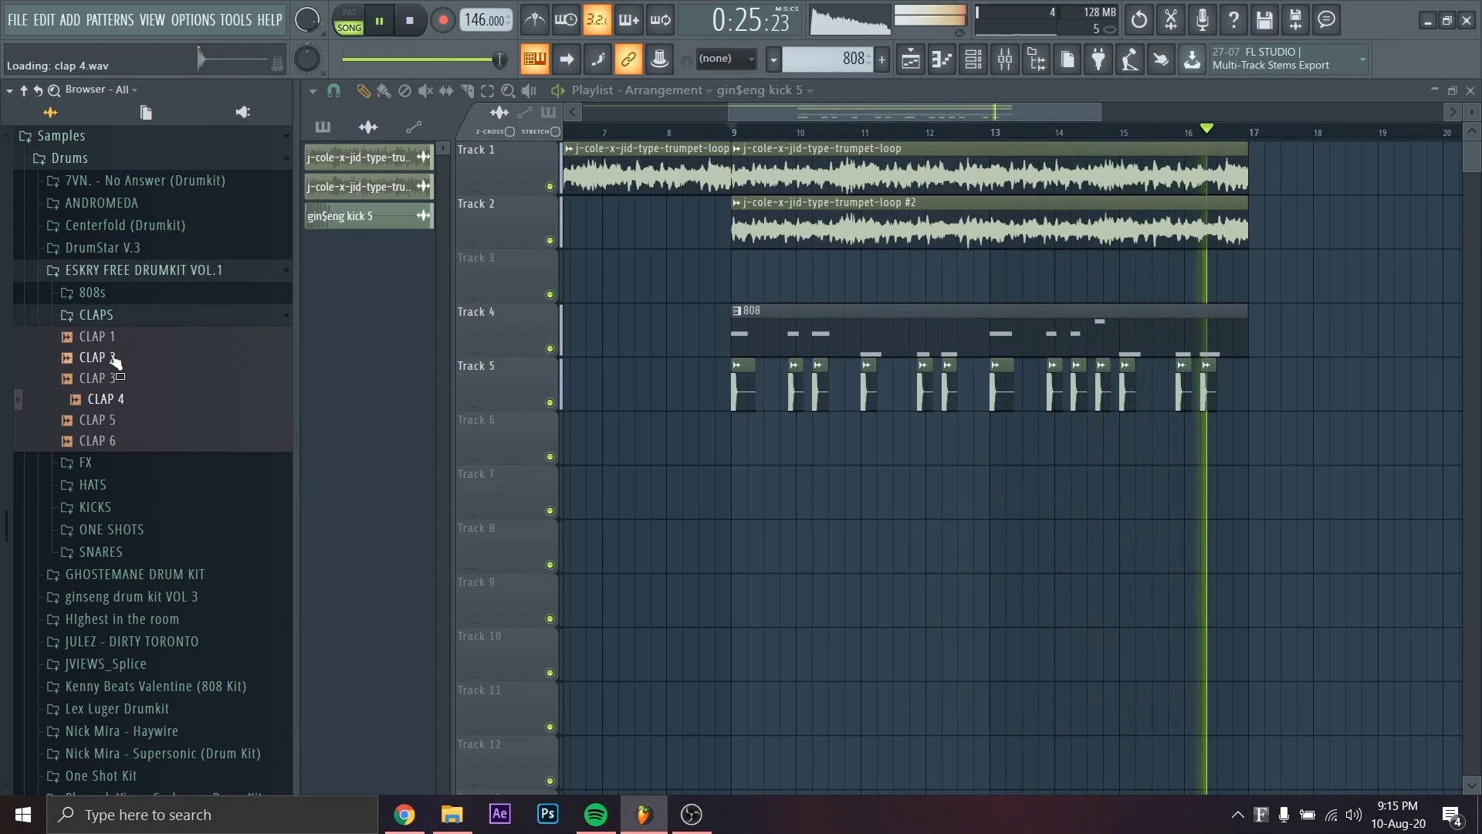
pyautogui.press('Down')
pyautogui.moveTo(115, 390); pyautogui.dragTo(539, 450)
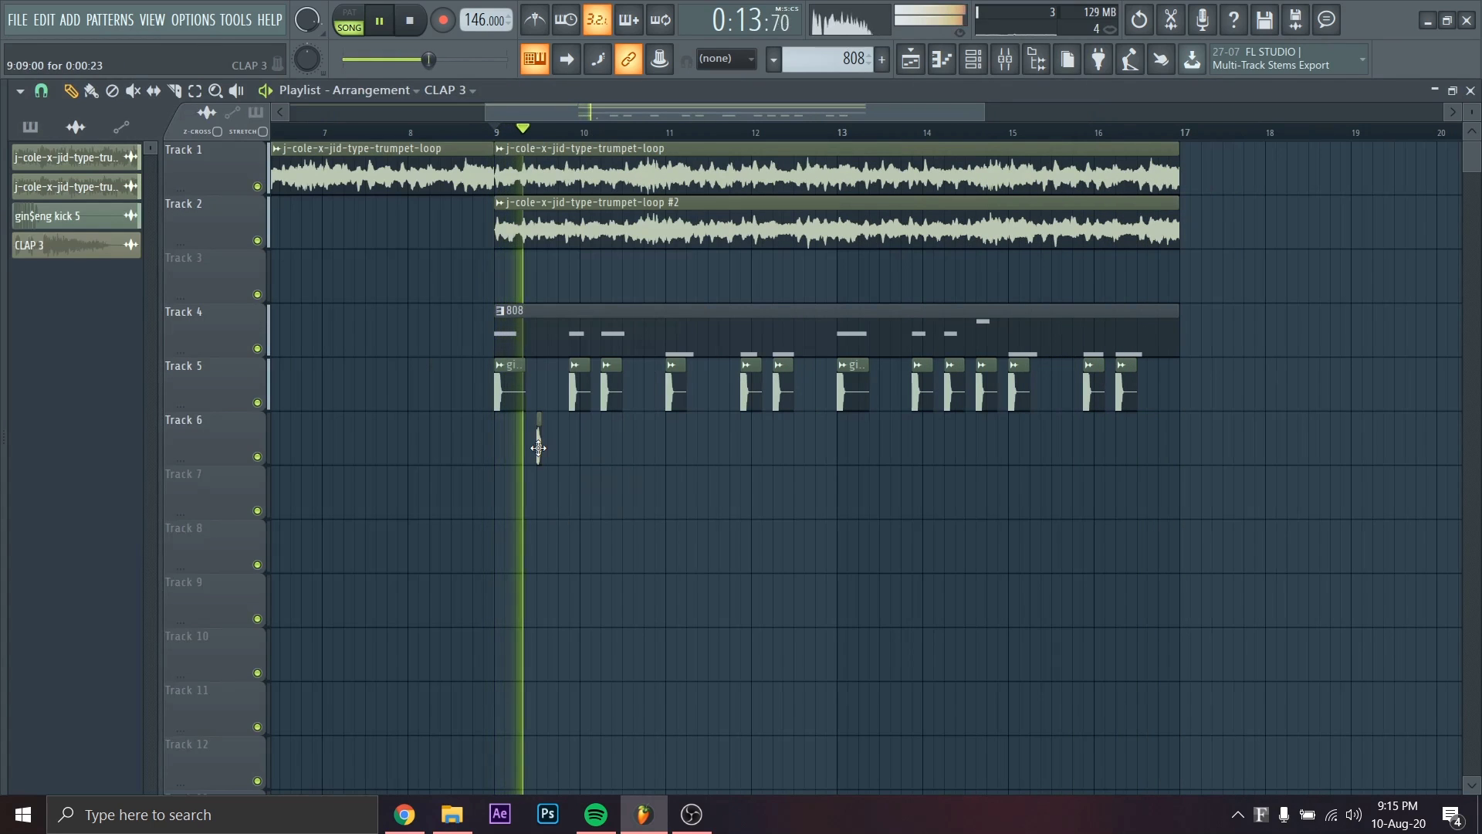
# Add a CLAP 3 clip on Track 6 at the middle of every bar from 10 to 16
pyautogui.click(622, 448)
pyautogui.click(709, 451)
pyautogui.click(796, 451)
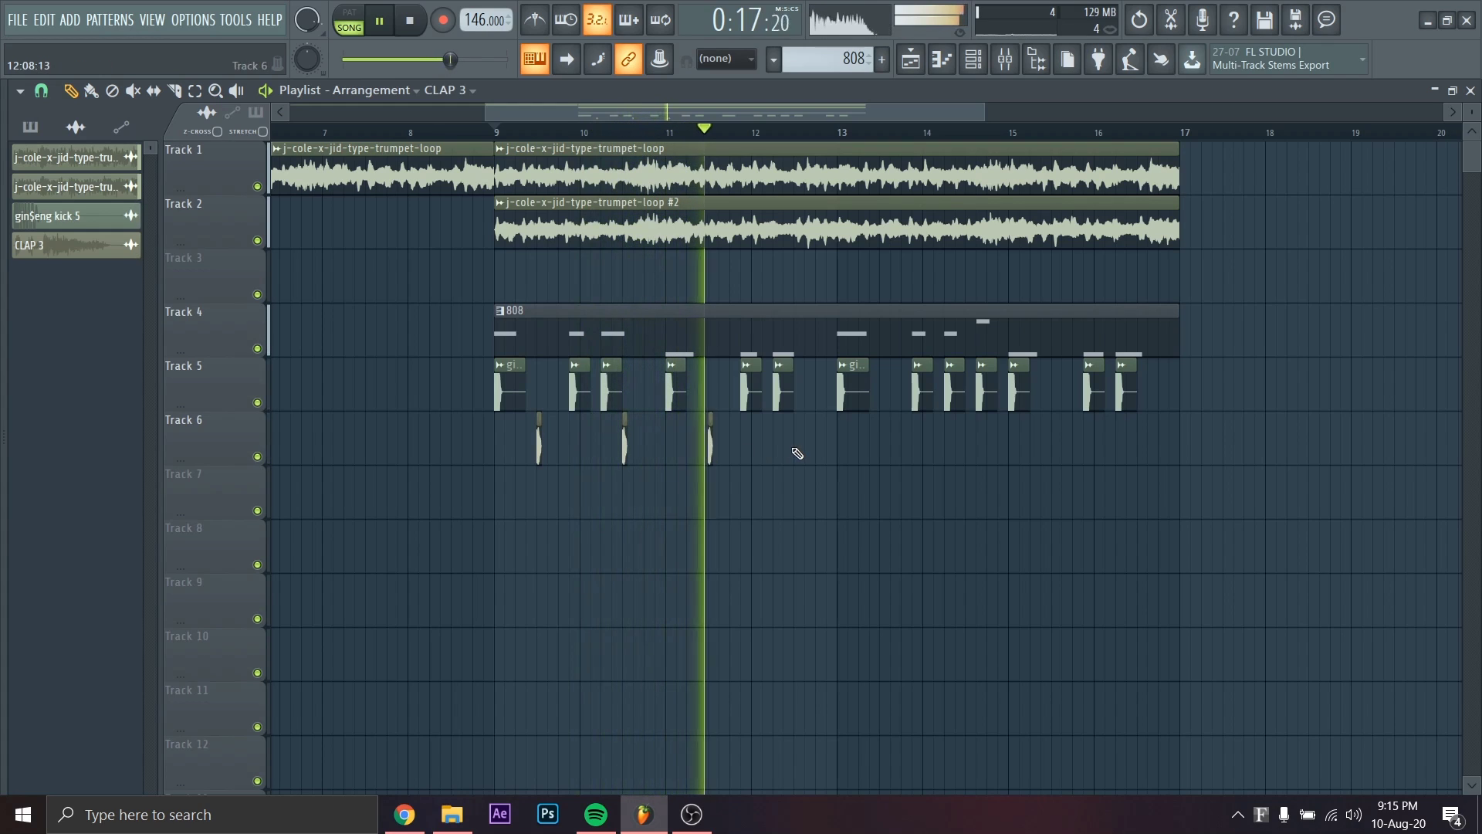
pyautogui.click(881, 450)
pyautogui.click(967, 451)
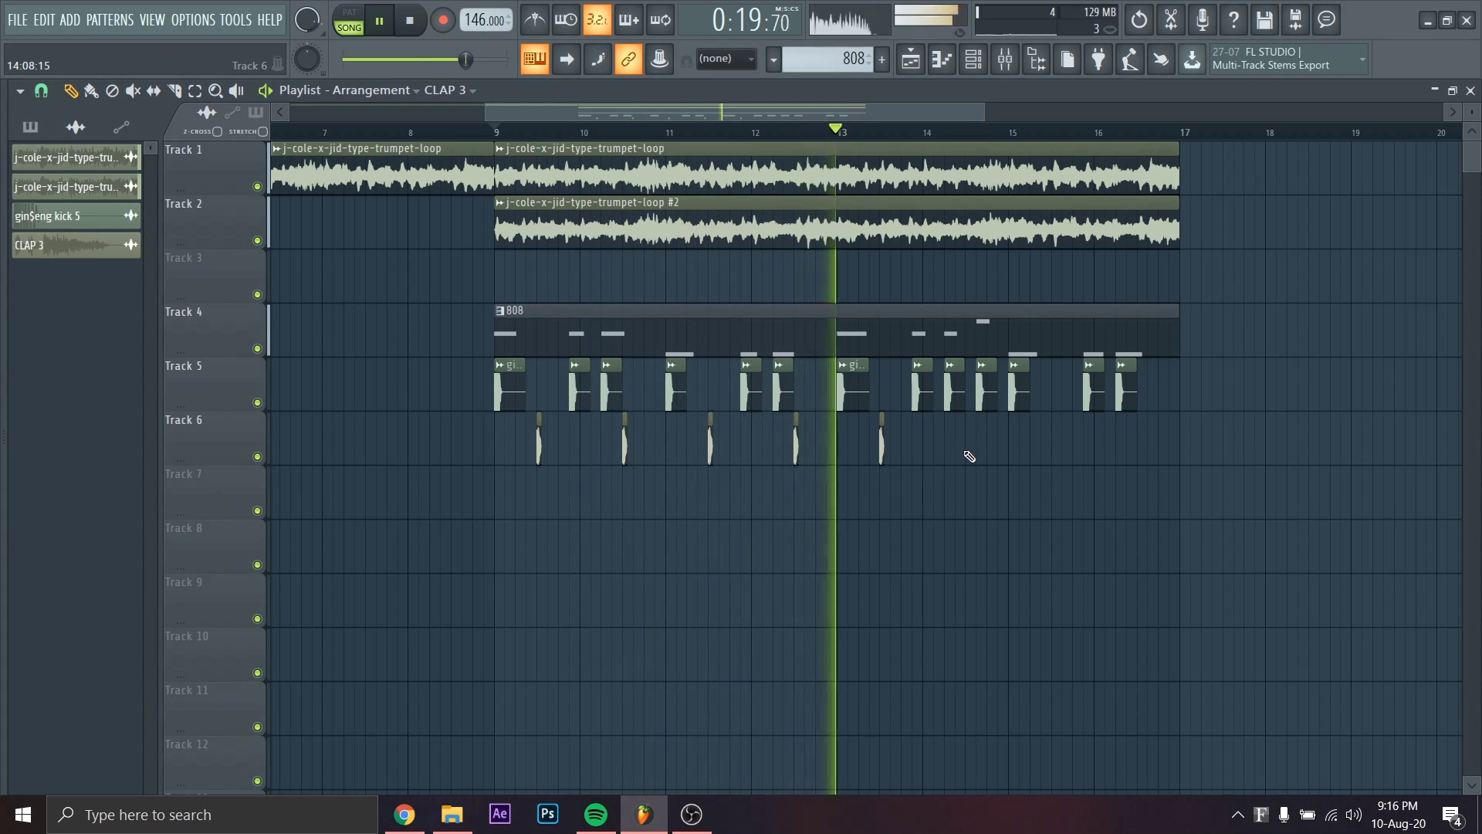
pyautogui.click(1055, 454)
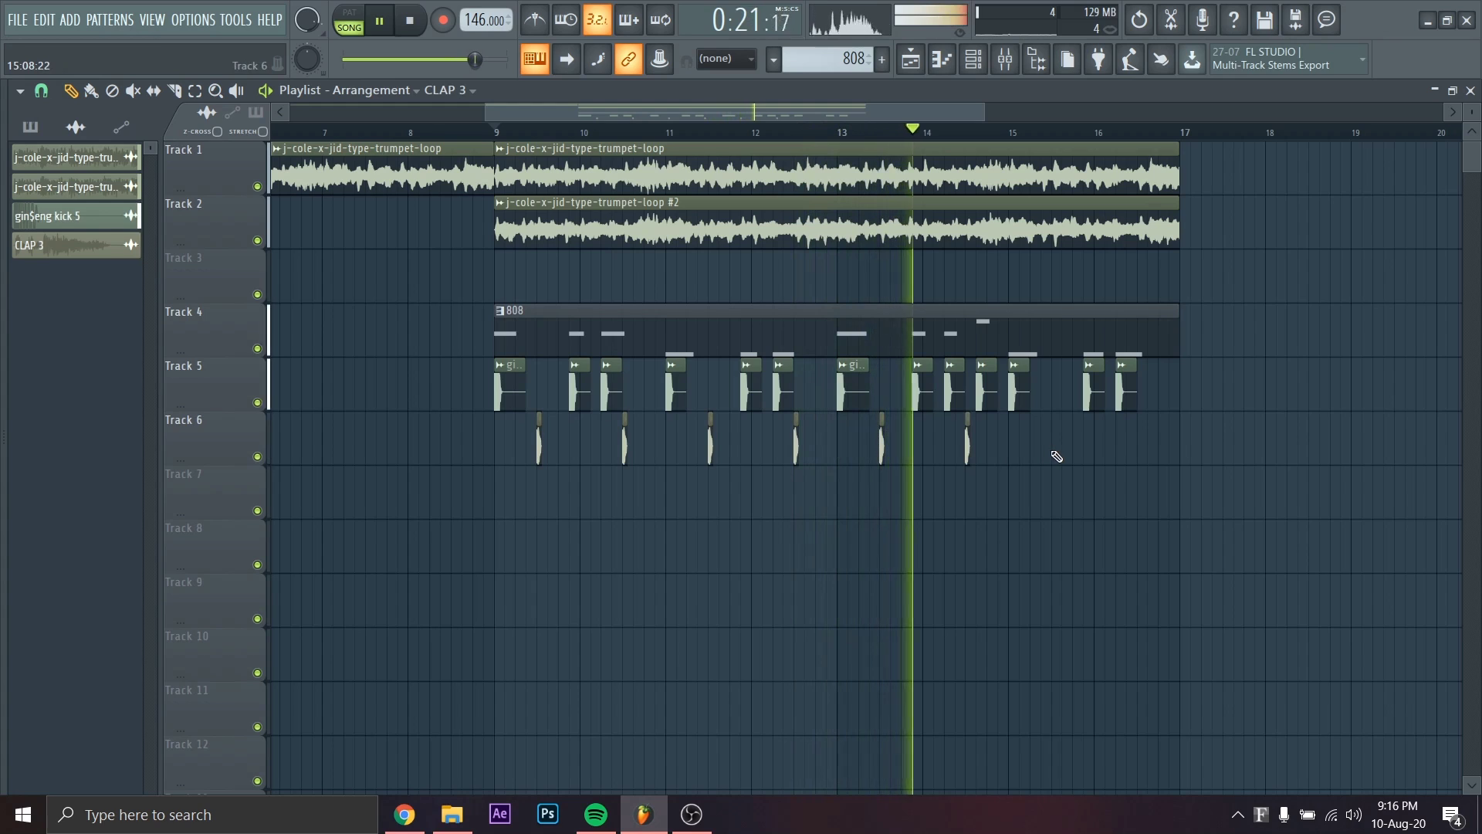
pyautogui.click(1136, 447)
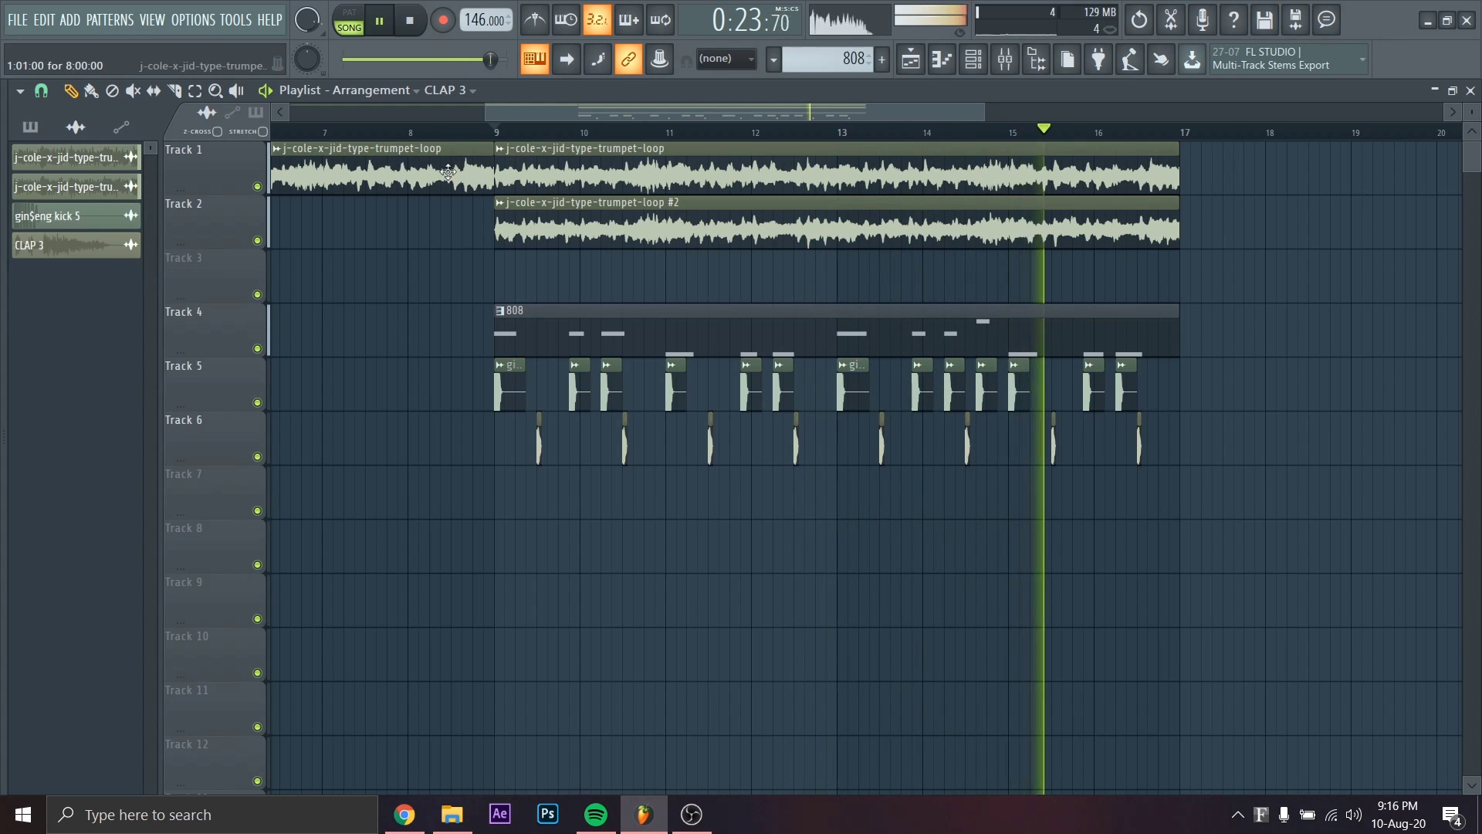
# Set the playlist's playback selection to run from bar 9 to bar 17
pyautogui.moveTo(500, 135); pyautogui.dragTo(1181, 220)
pyautogui.rightClick(1187, 464)
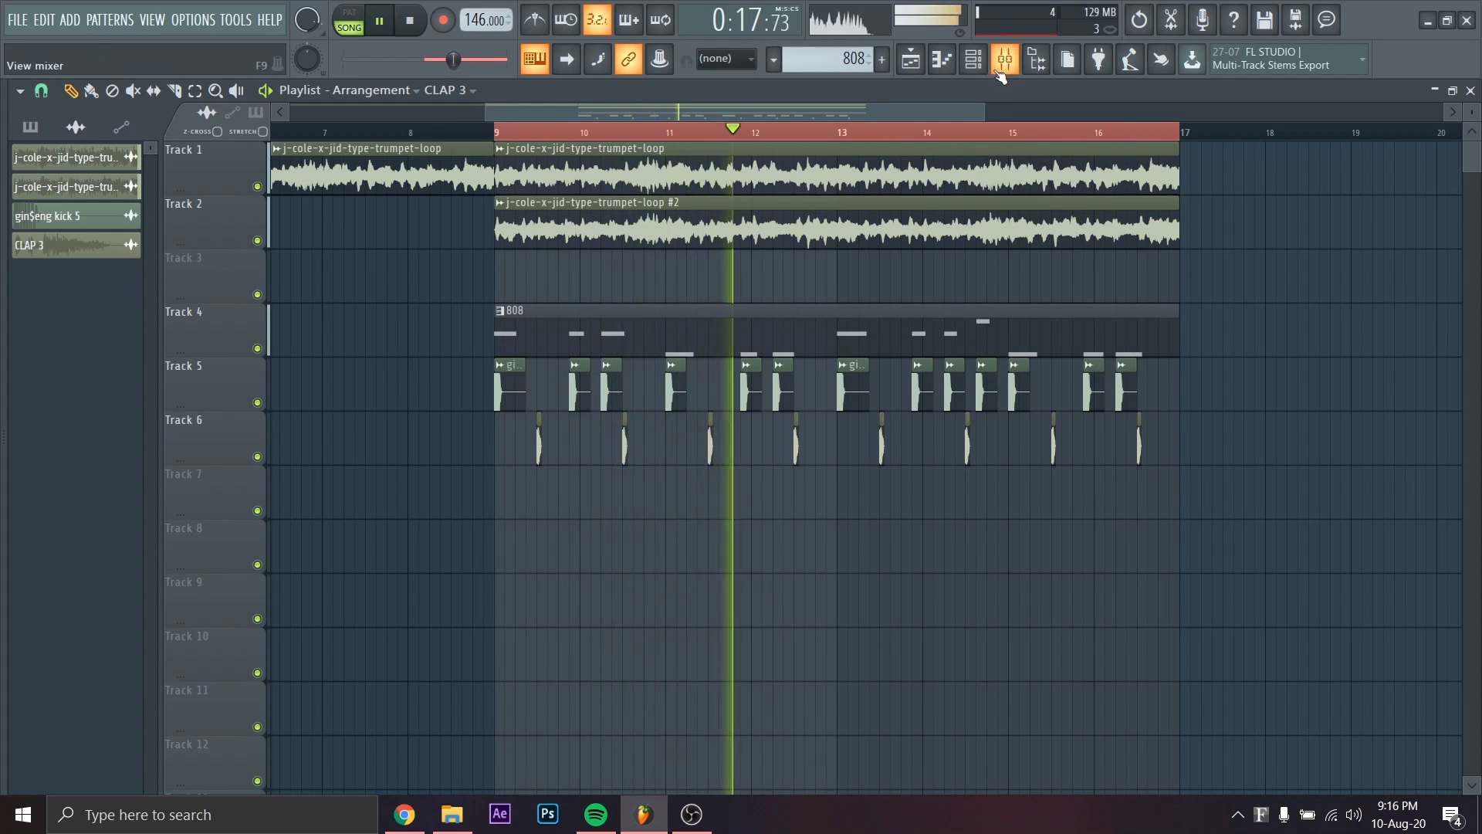
# Show the channel rack and preview HAT 1 from the closed hi-hats in ESKRY FREE DRUMKIT VOL.1
pyautogui.click(974, 61)
pyautogui.moveTo(2, 270)
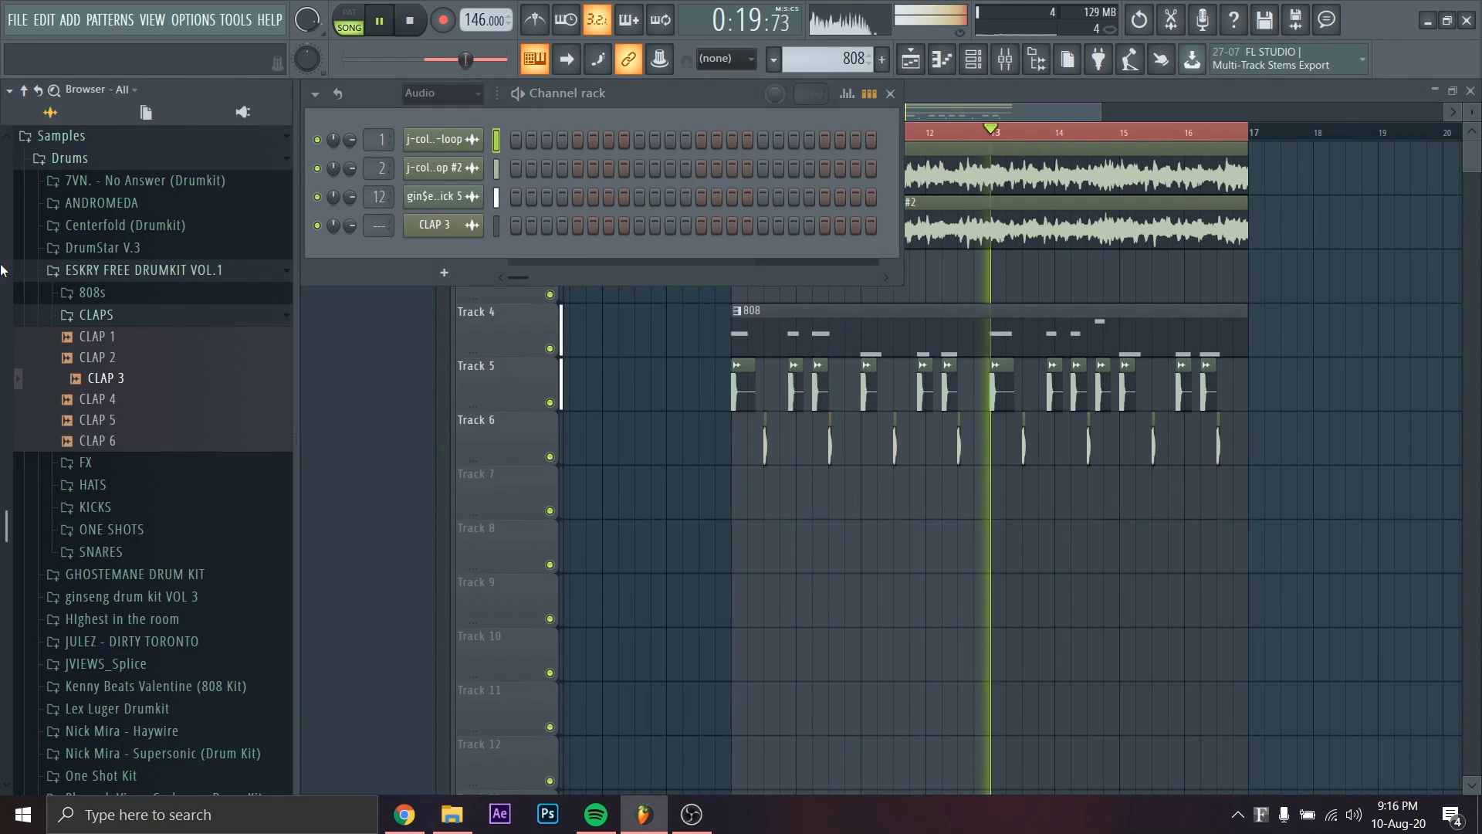
pyautogui.click(129, 318)
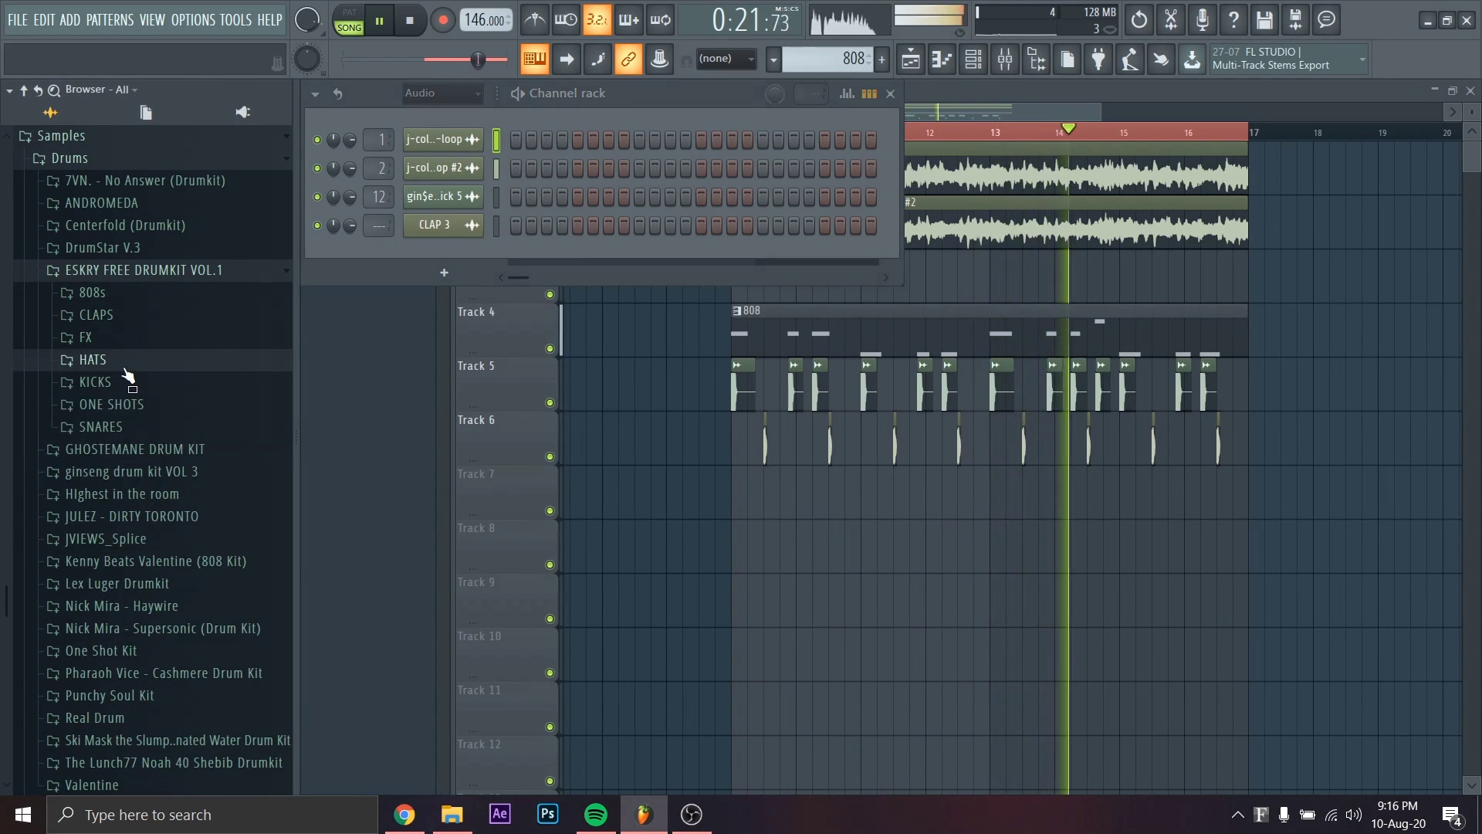
pyautogui.click(133, 359)
pyautogui.click(138, 422)
pyautogui.click(138, 422)
pyautogui.click(136, 407)
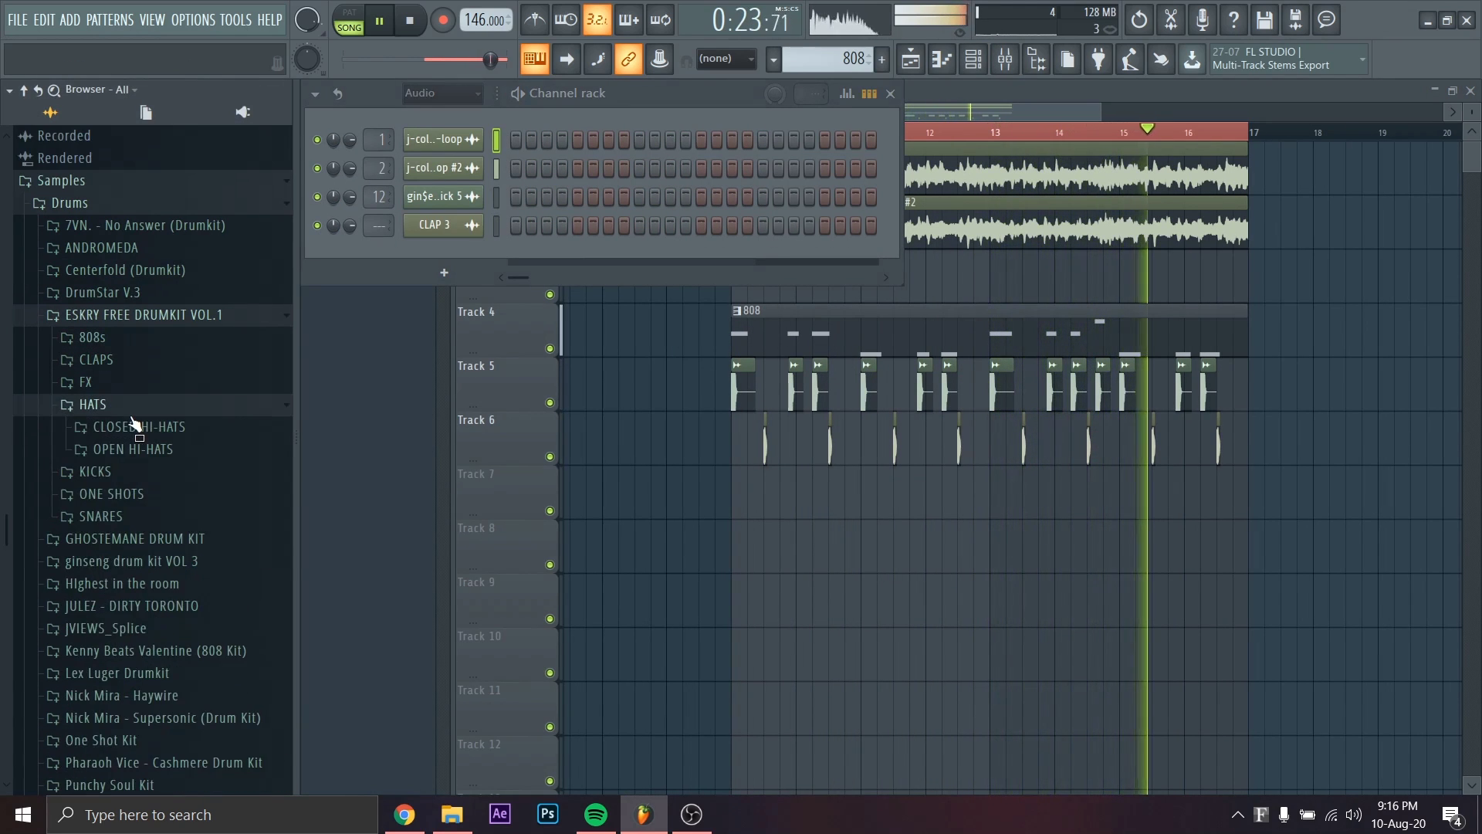
pyautogui.click(132, 421)
pyautogui.press('Down')
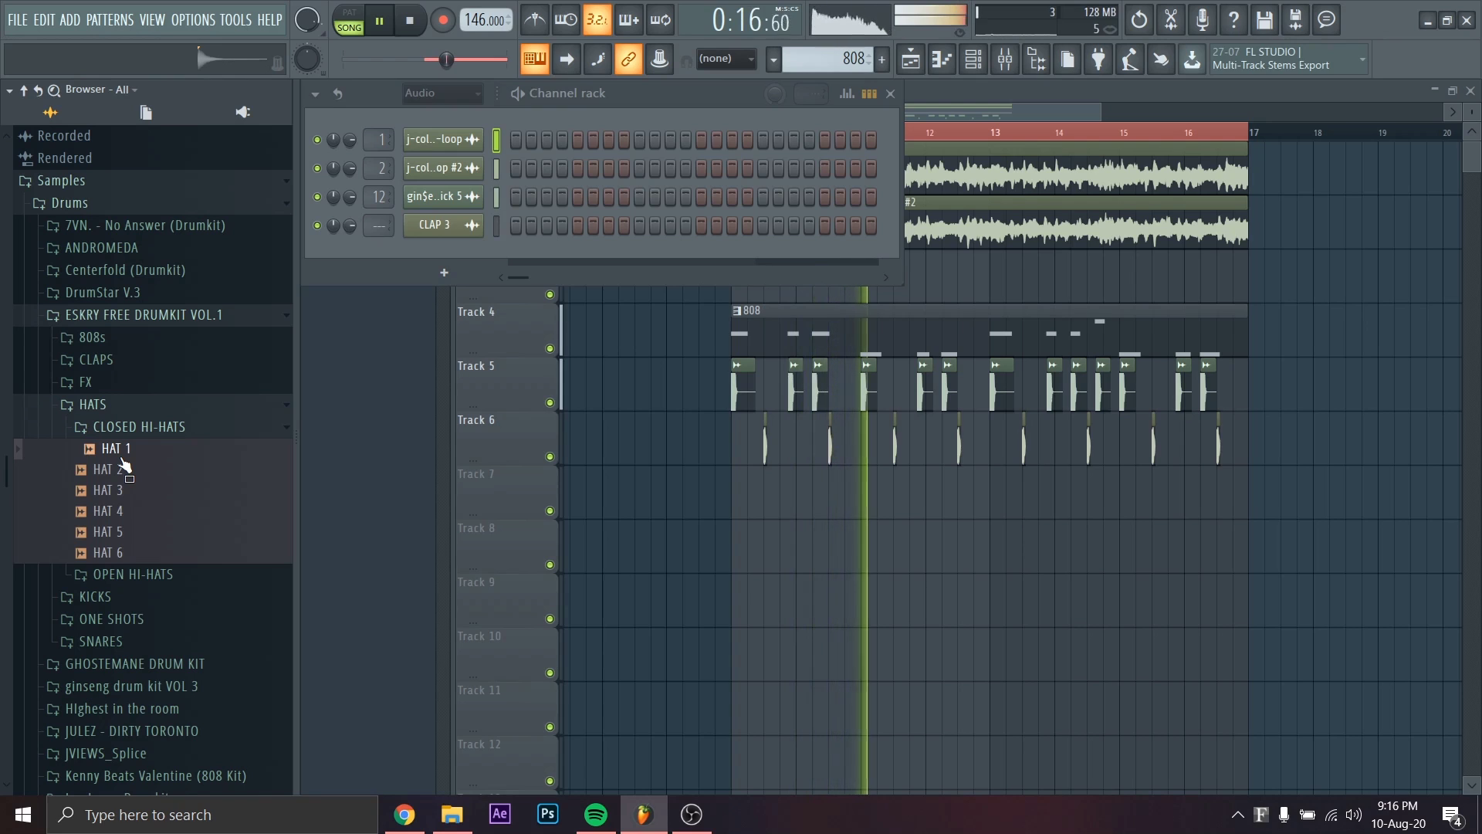
# Filter the channel rack to the Unsorted group and add HAT 1 as a new channel below the 808
pyautogui.hotkey('alt', 'F8')
pyautogui.click(149, 95)
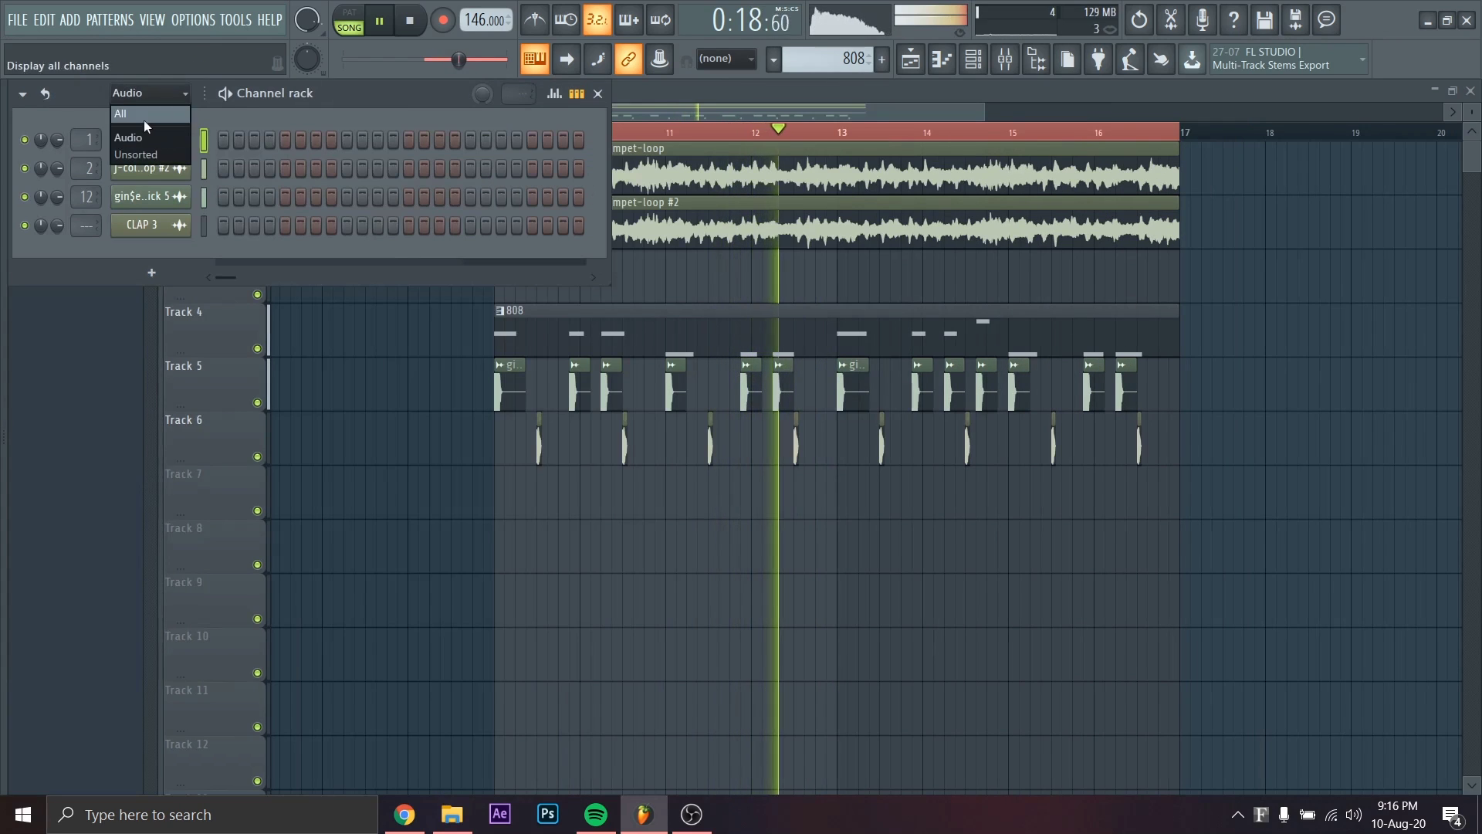
pyautogui.click(148, 153)
pyautogui.moveTo(37, 372)
pyautogui.moveTo(98, 455); pyautogui.dragTo(124, 168)
# Create a new pattern named HiHat and place it on Track 7, stretched from bar 9 to bar 17
pyautogui.click(108, 21)
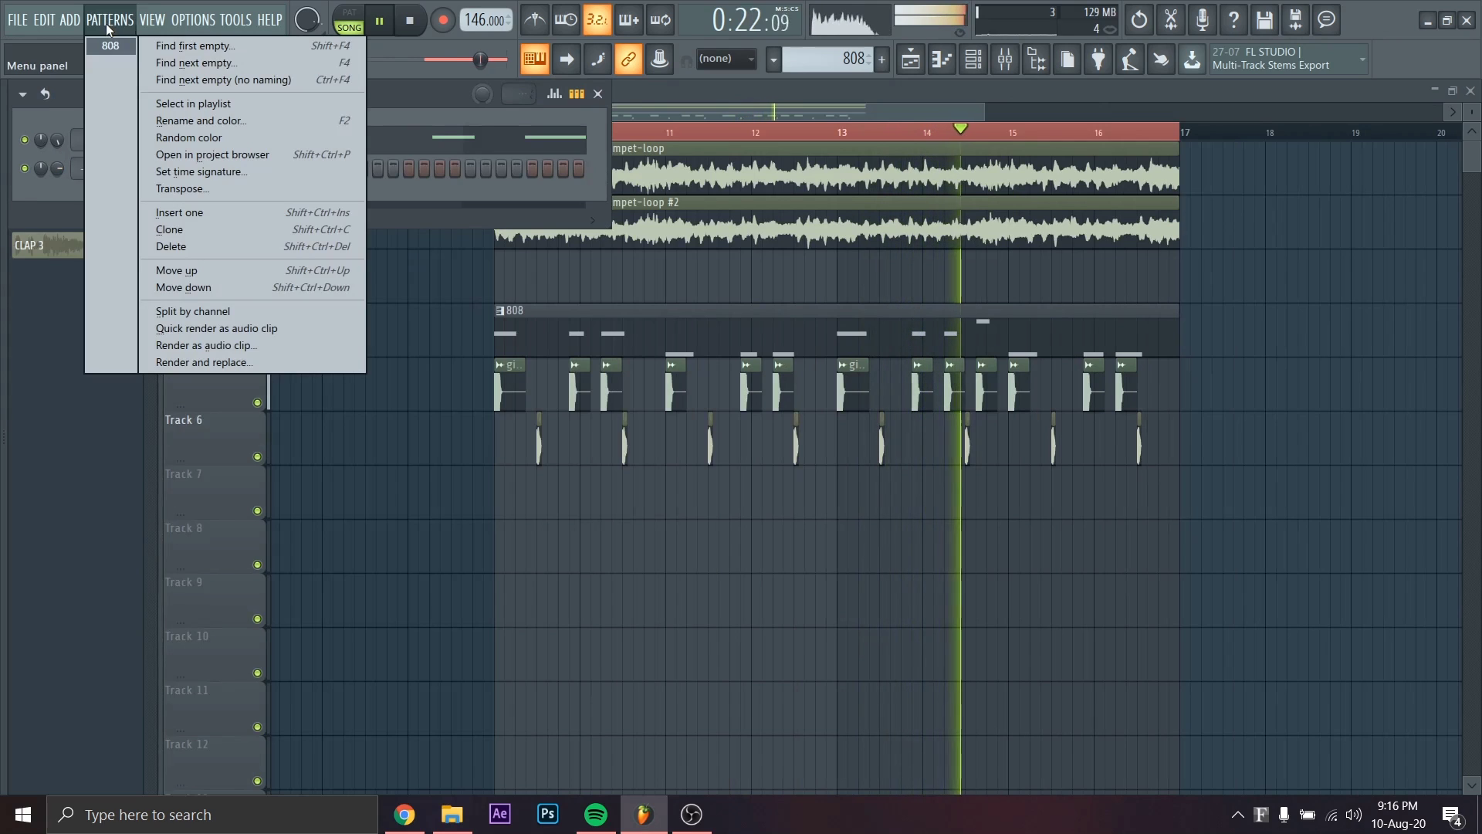
pyautogui.click(175, 53)
pyautogui.write('HiHat')
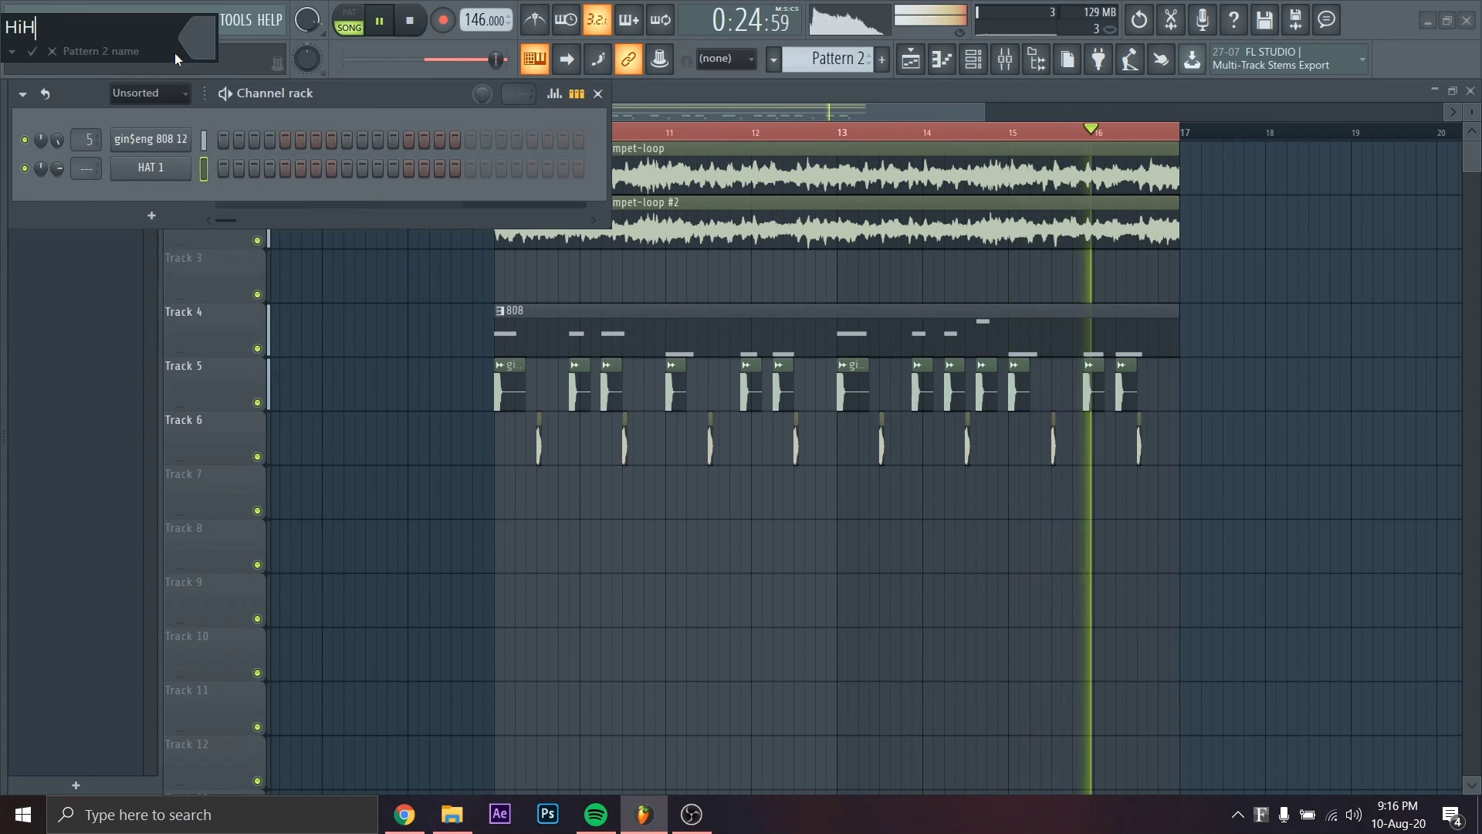
pyautogui.press('Return')
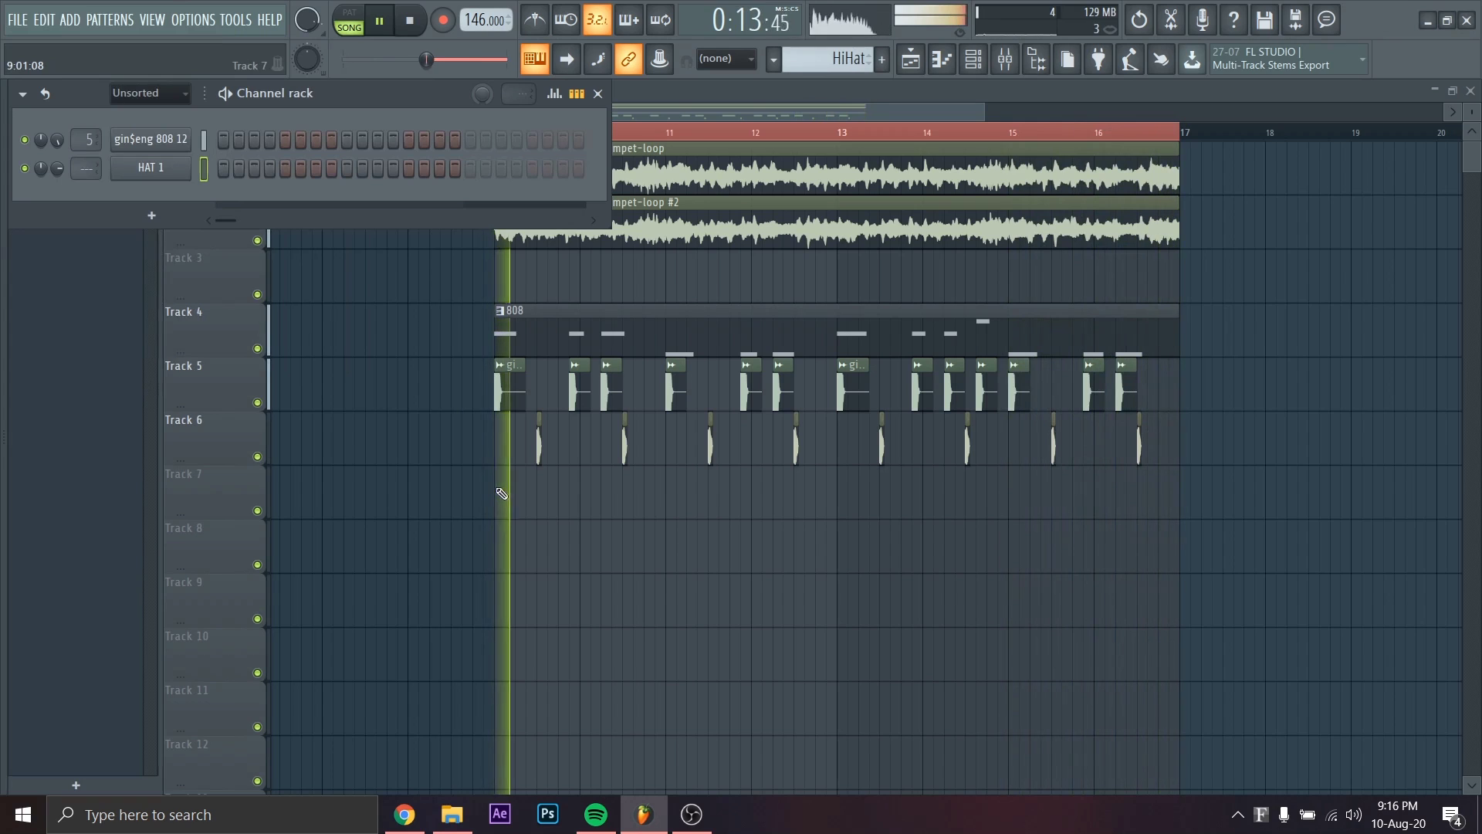
pyautogui.click(491, 465)
pyautogui.moveTo(580, 494)
pyautogui.mouseDown()
pyautogui.moveTo(830, 531)
pyautogui.moveTo(1184, 523)
pyautogui.mouseUp()
# Open HAT 1 in the piano roll and draw two consecutive two-step C5 notes at the start of bar 1
pyautogui.press('F6')
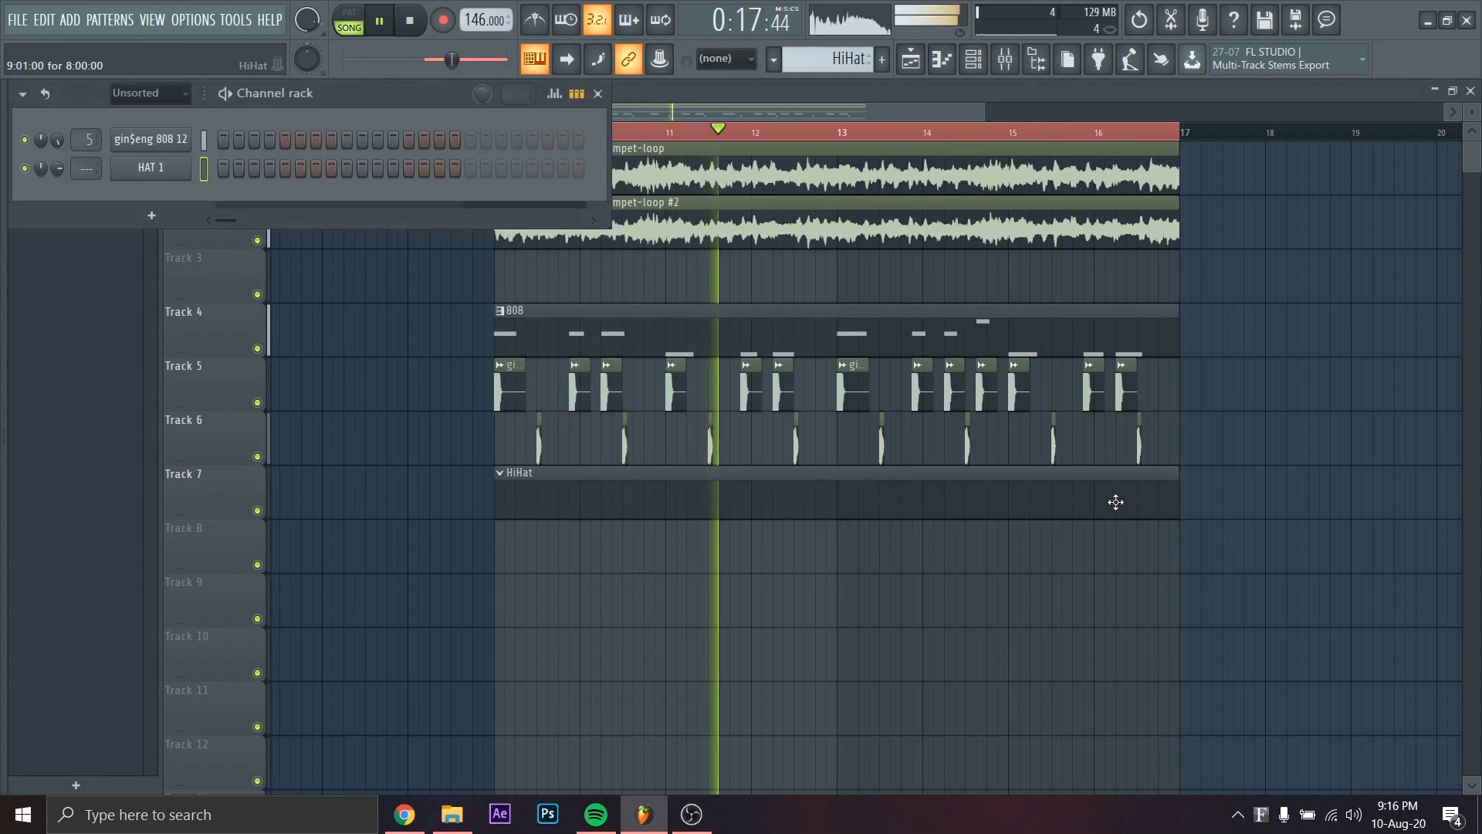
pyautogui.click(942, 67)
pyautogui.click(96, 331)
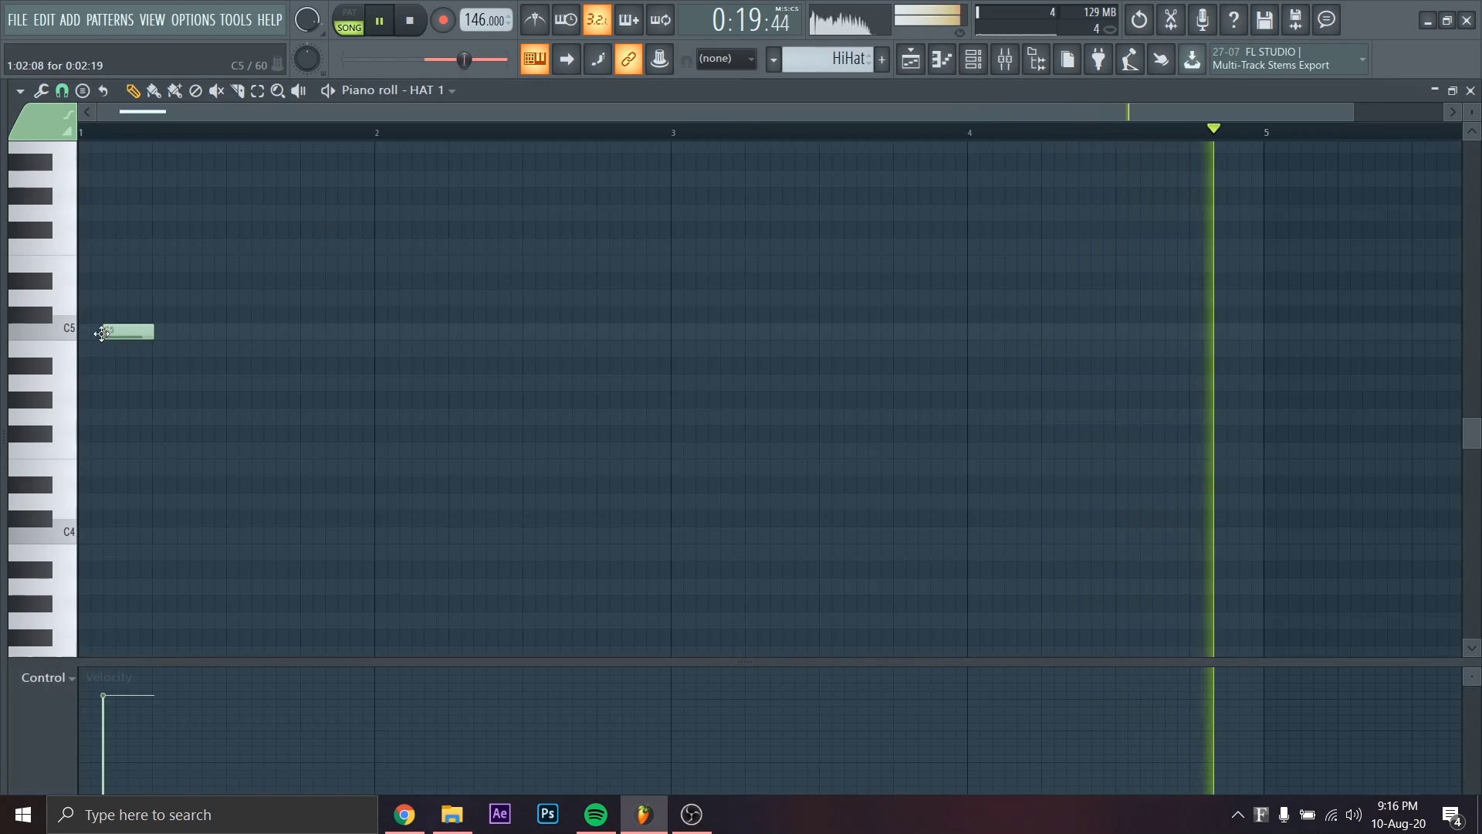
pyautogui.moveTo(131, 338); pyautogui.dragTo(116, 338)
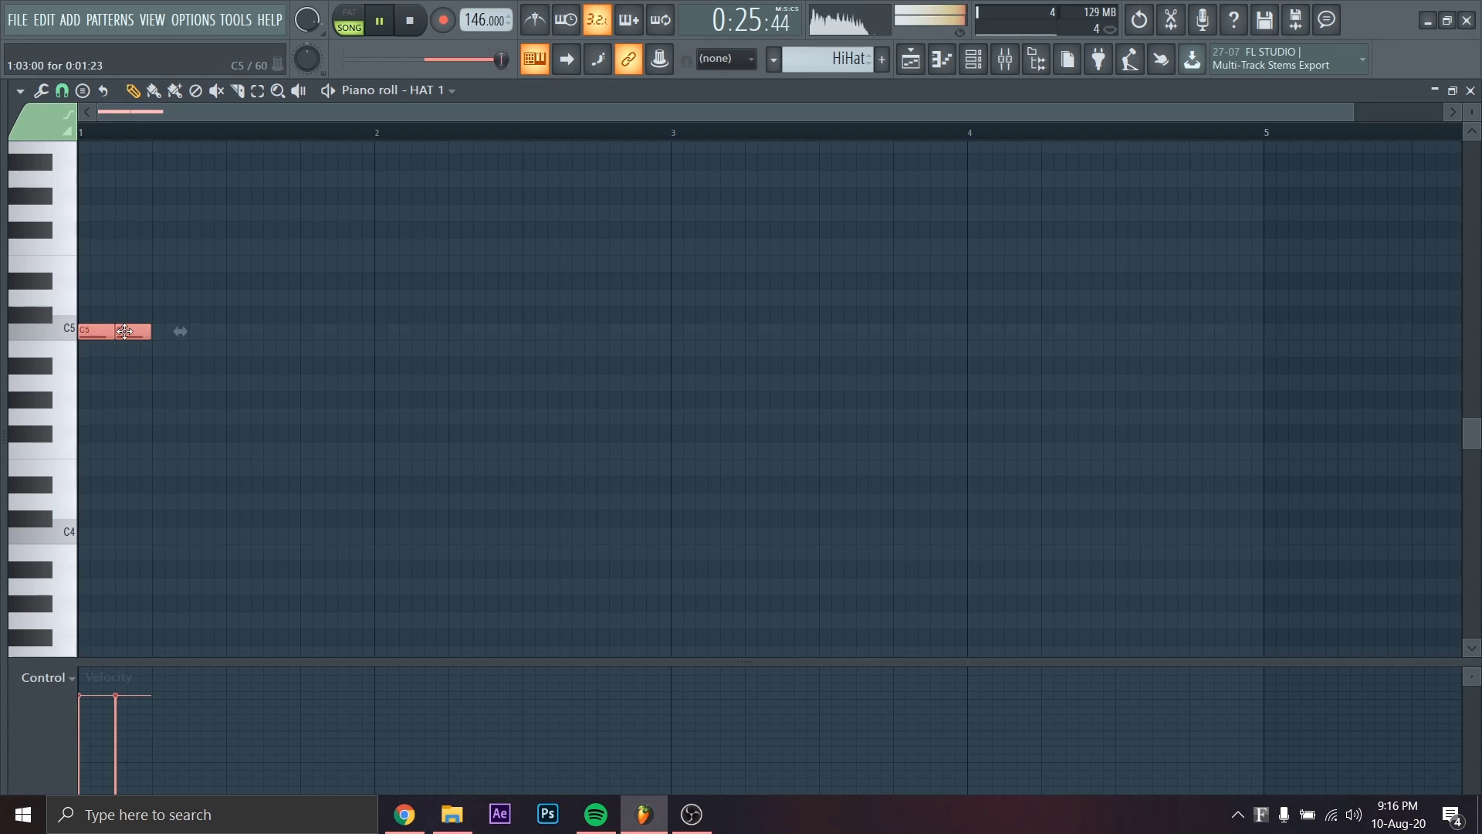
pyautogui.click(136, 394)
pyautogui.rightClick(128, 334)
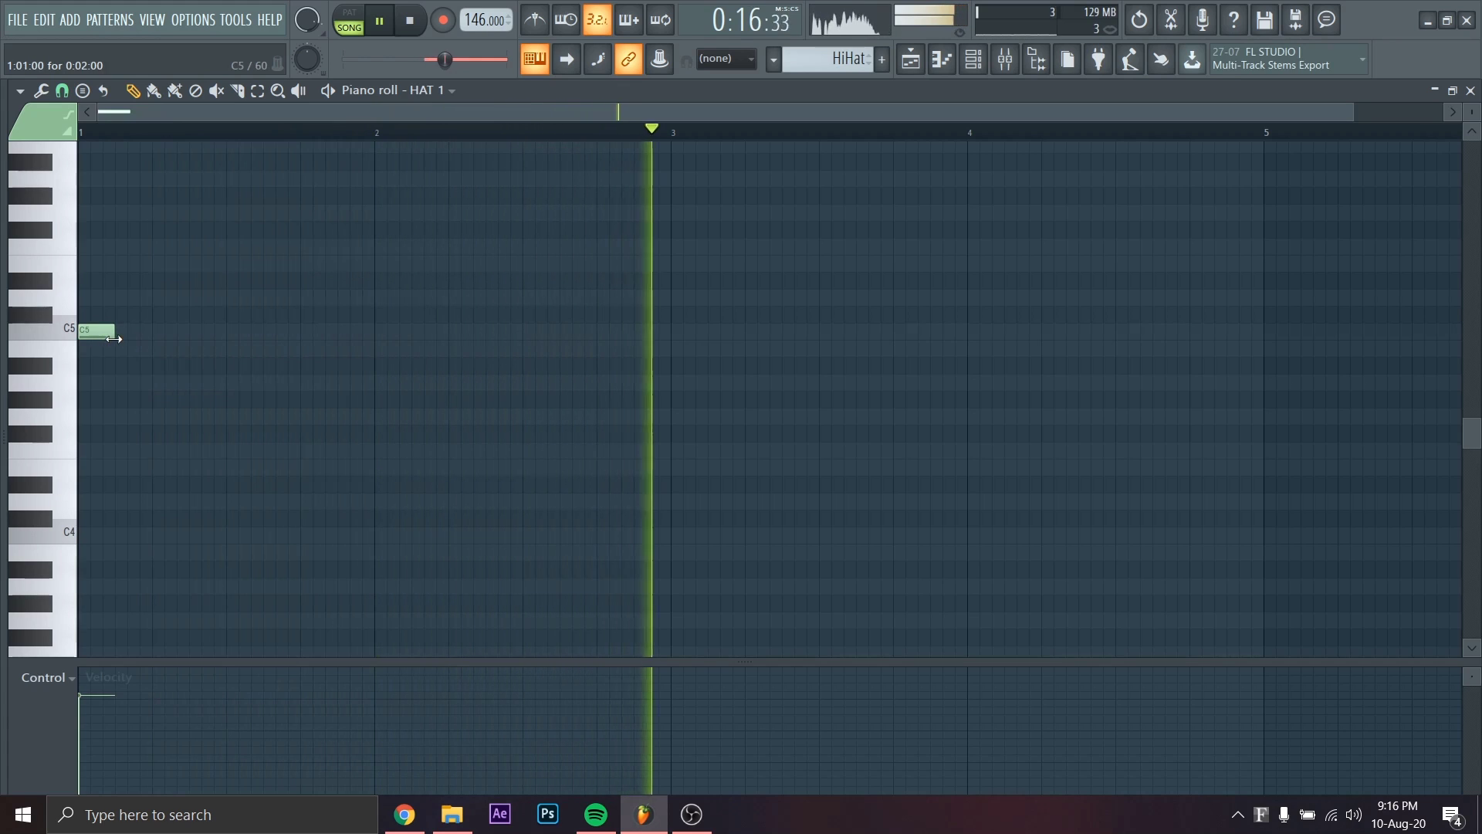
pyautogui.click(132, 336)
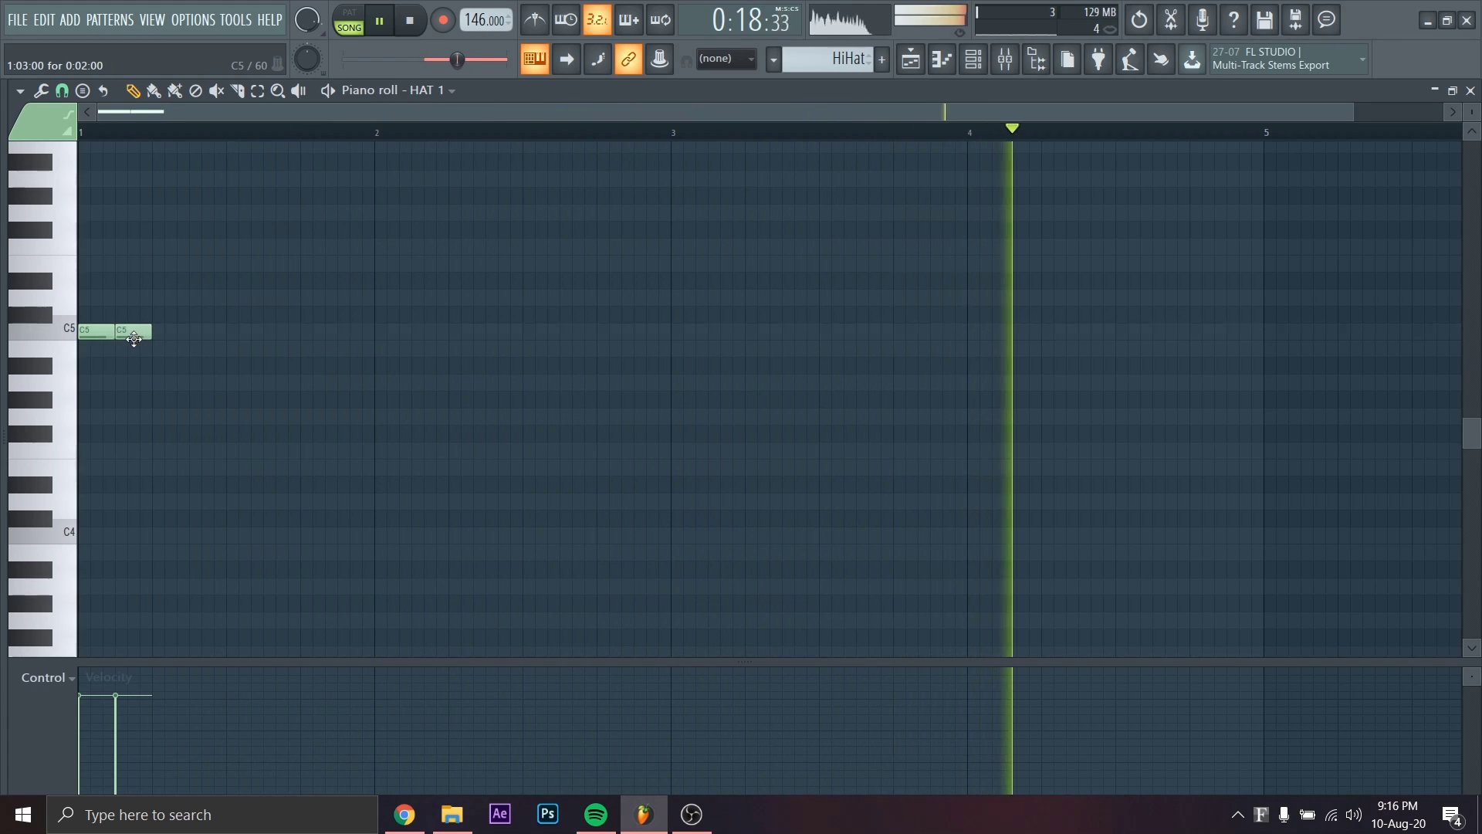
# Duplicate the C5 hi-hat notes repeatedly until they fill all eight bars of the pattern
pyautogui.hotkey('ctrl', 'a')
pyautogui.hotkey('ctrl', 'b')
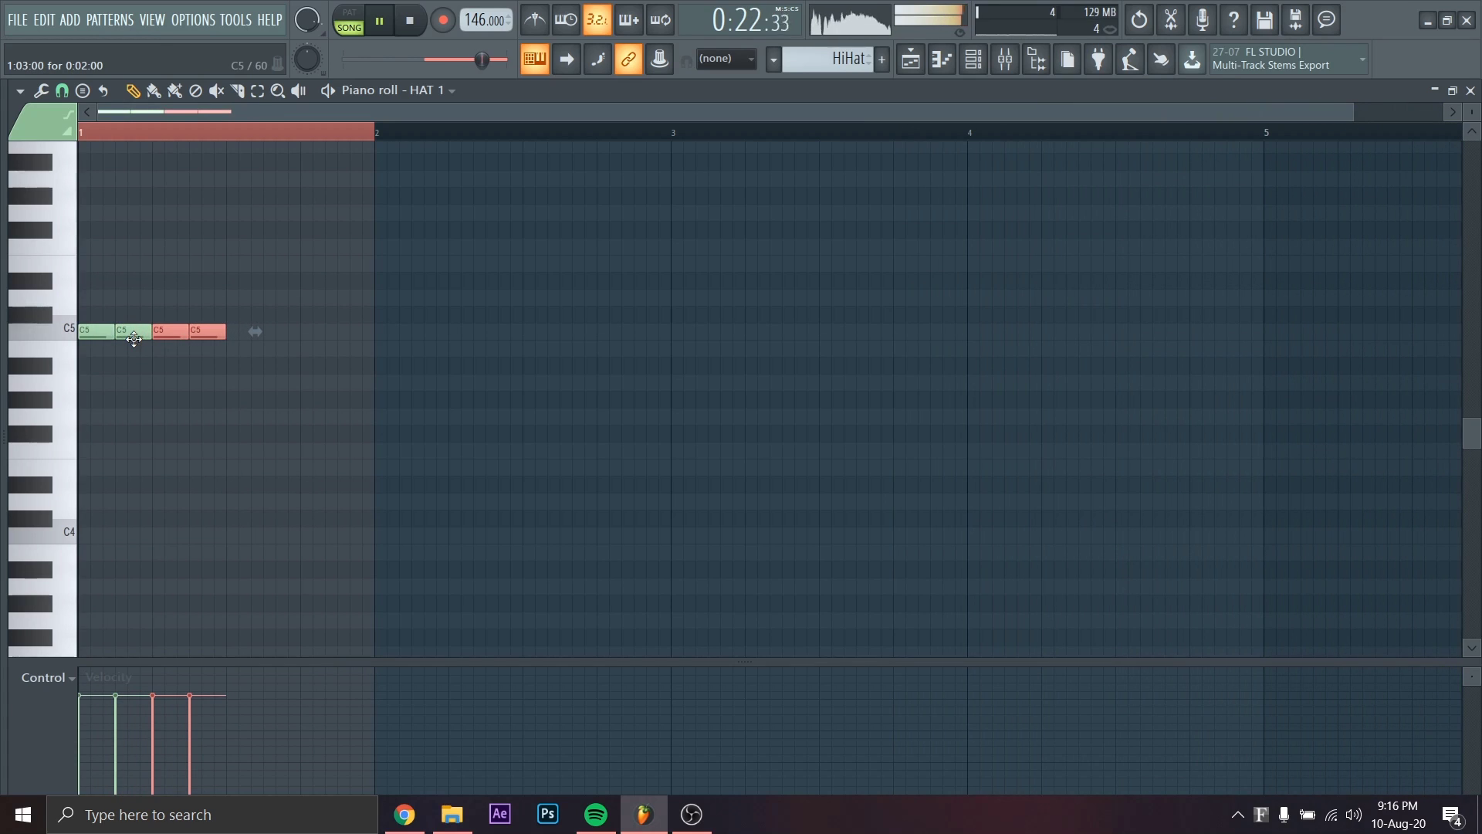
pyautogui.hotkey('ctrl', 'a')
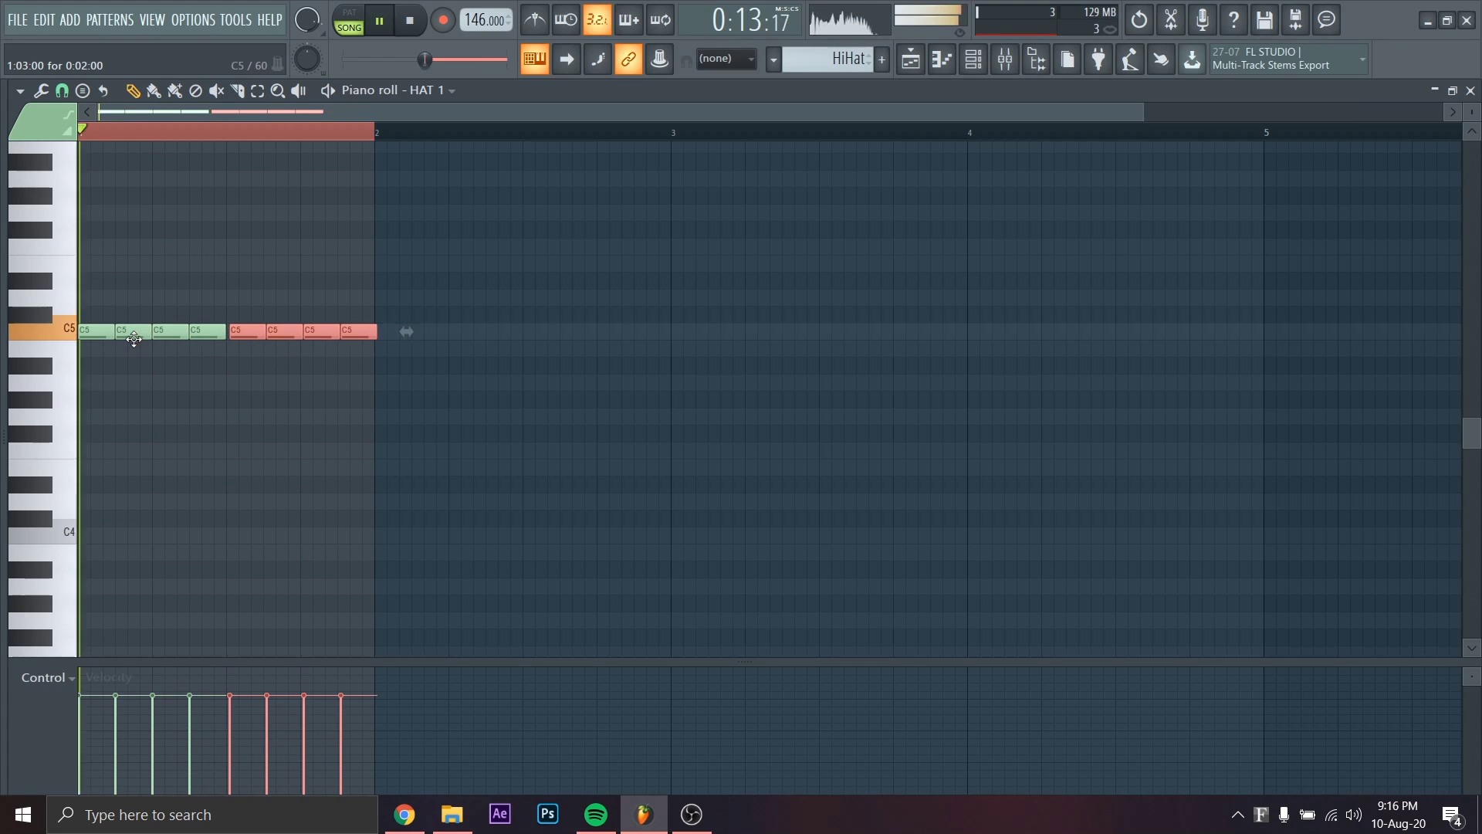
pyautogui.hotkey('ctrl', 'a')
pyautogui.hotkey('ctrl', 'b')
pyautogui.hotkey('ctrl', 'a')
pyautogui.hotkey('ctrl', 'b')
# Randomize the velocities of all the hi-hat notes
pyautogui.hotkey('ctrl', 'a')
pyautogui.hotkey('ctrl', 'b')
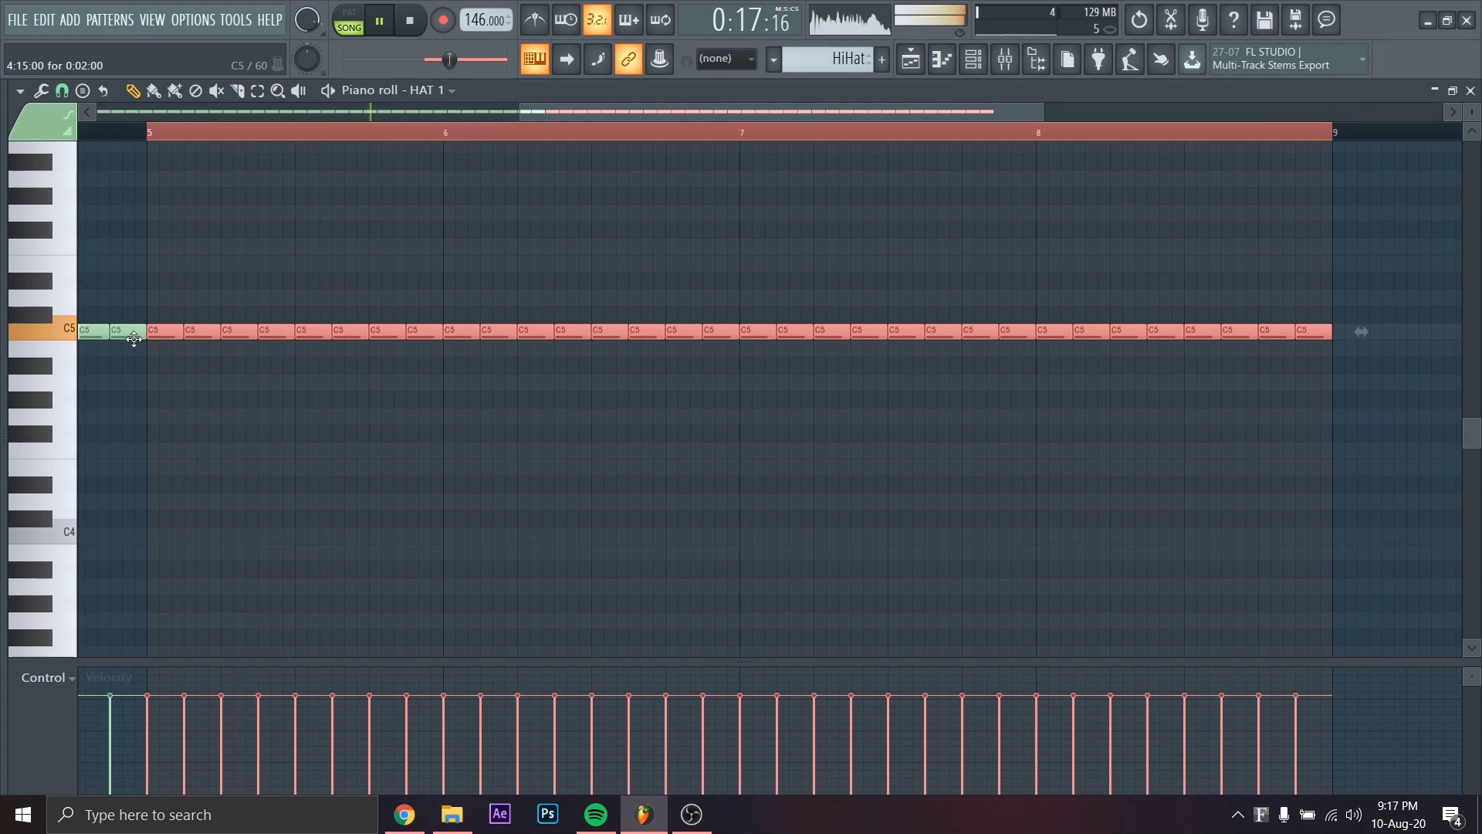
pyautogui.hotkey('ctrl', 'a')
pyautogui.hotkey('alt', 'r')
pyautogui.press('Return')
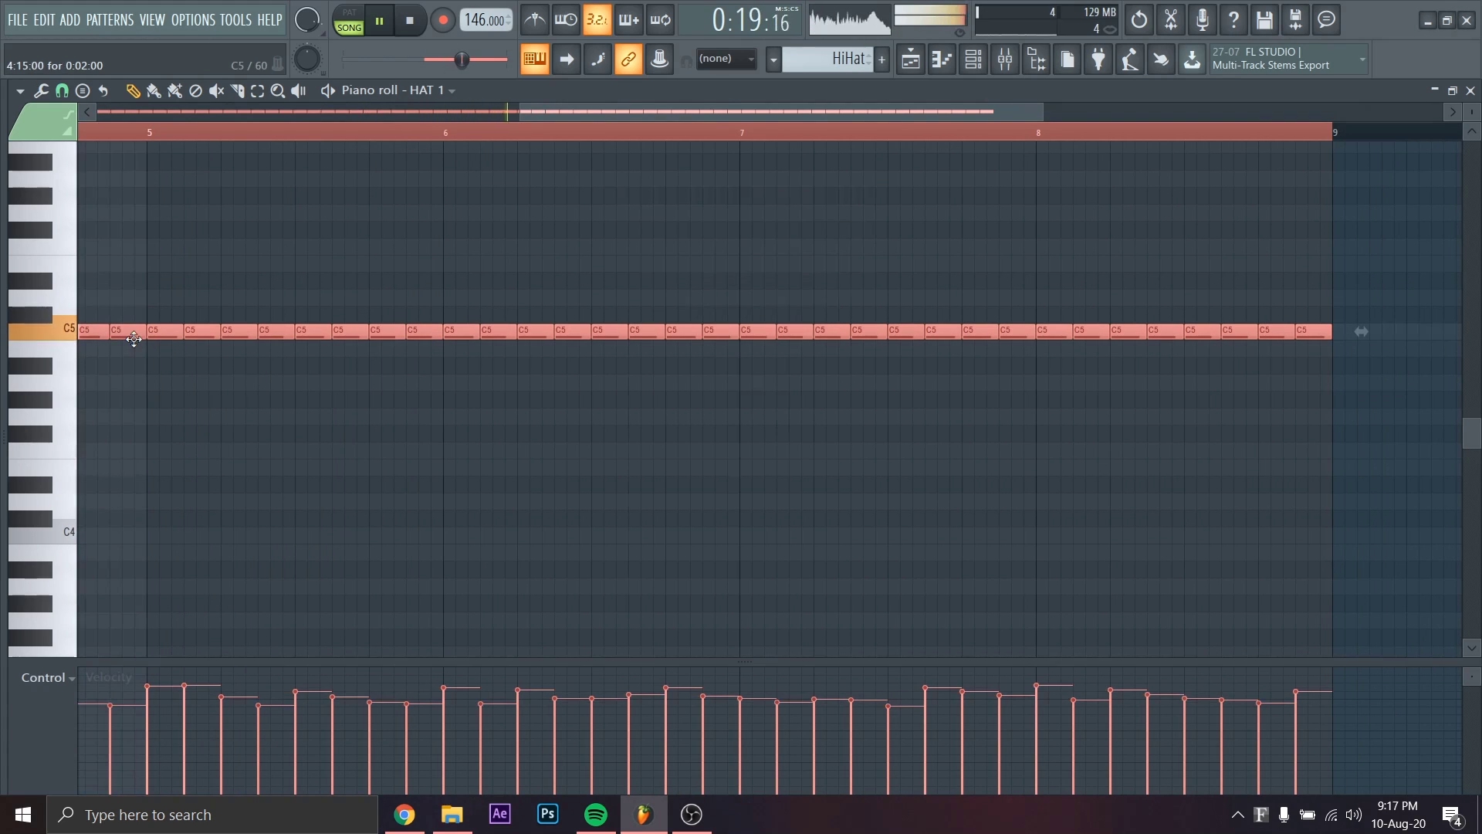
# Route HAT 1 to mixer insert 14, lower its fader slightly and close the mixer
pyautogui.click(1004, 62)
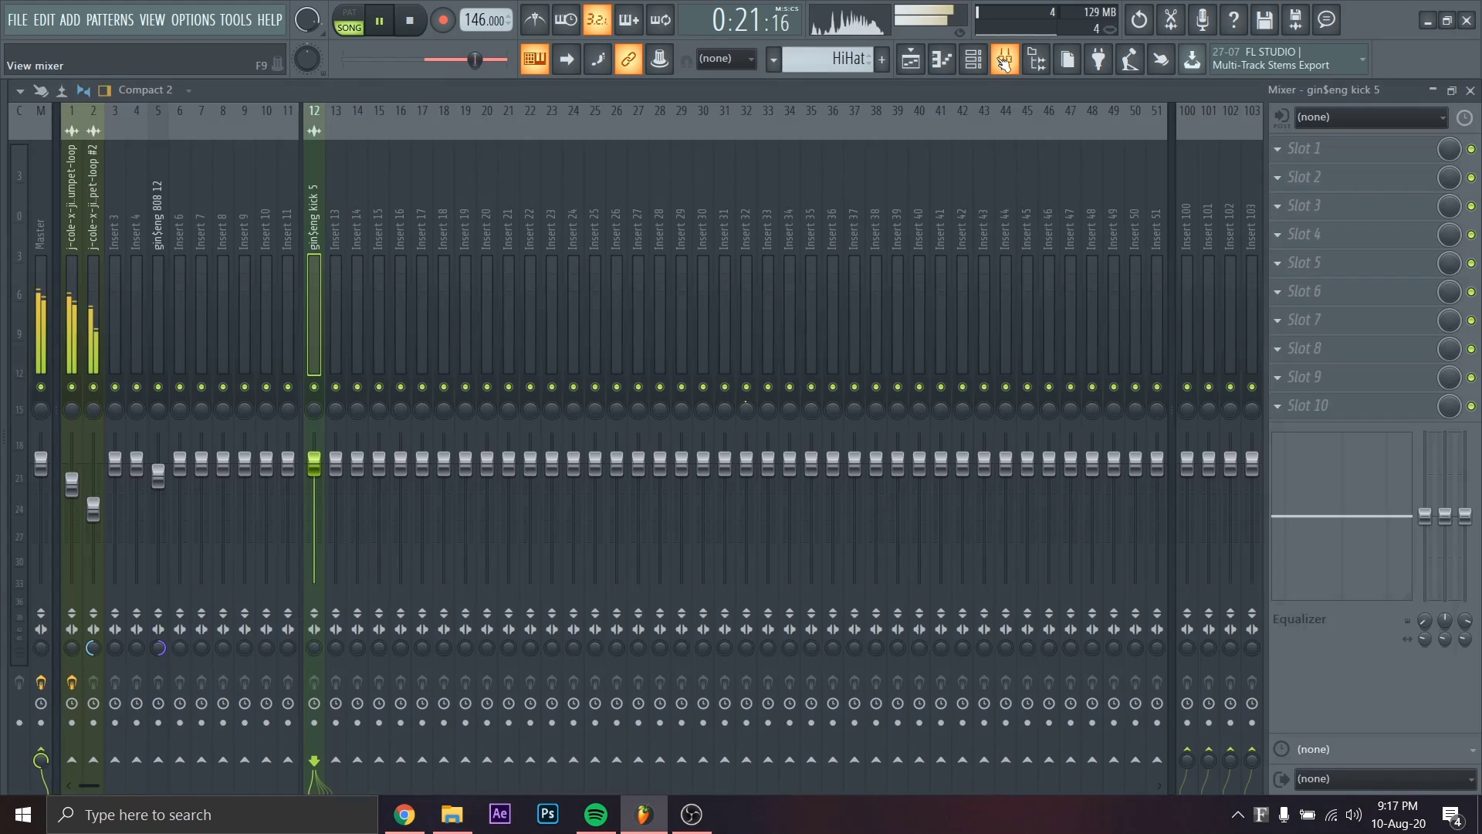
pyautogui.click(364, 277)
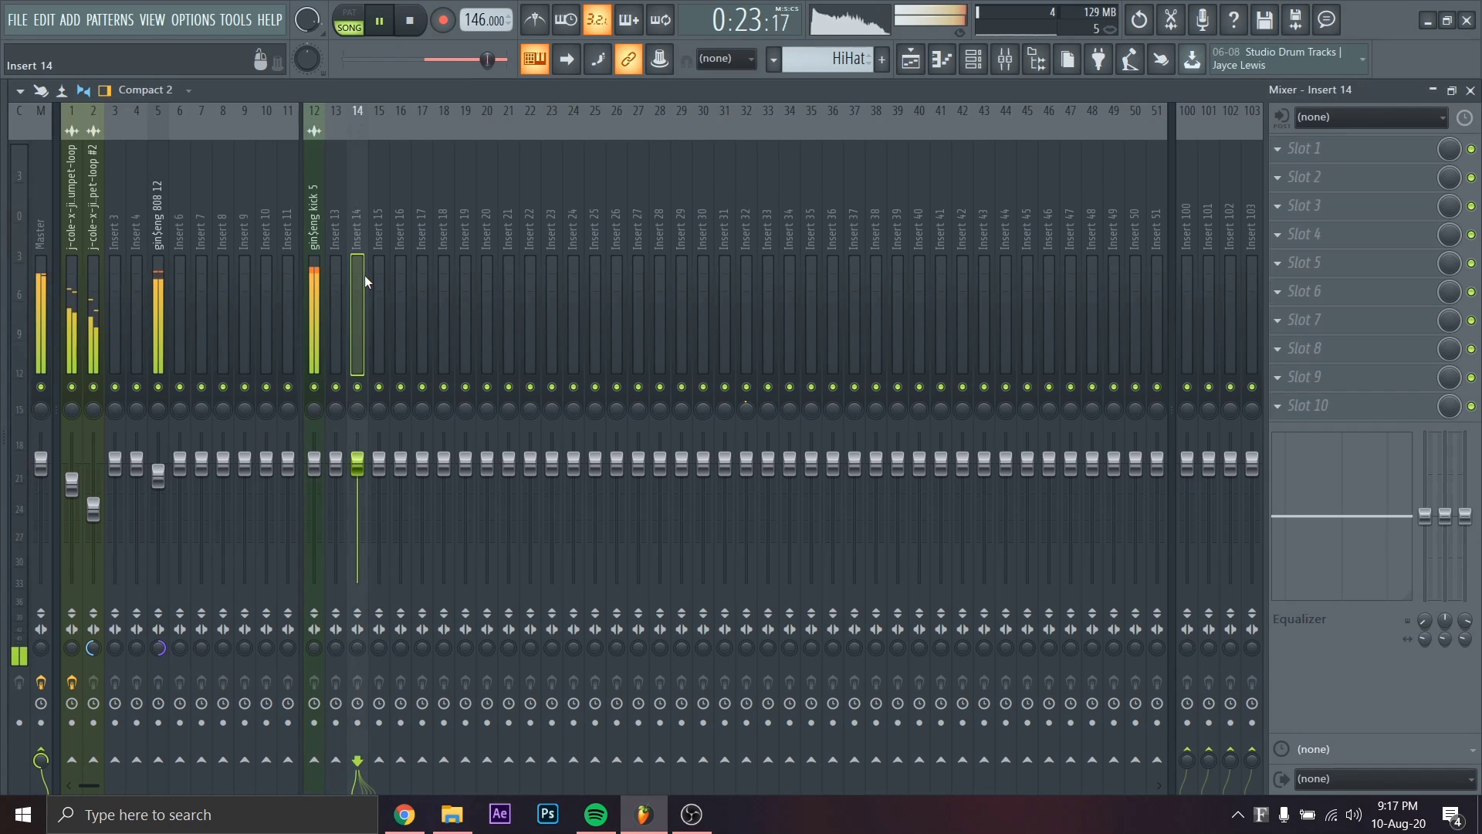
pyautogui.hotkey('ctrl', 'l')
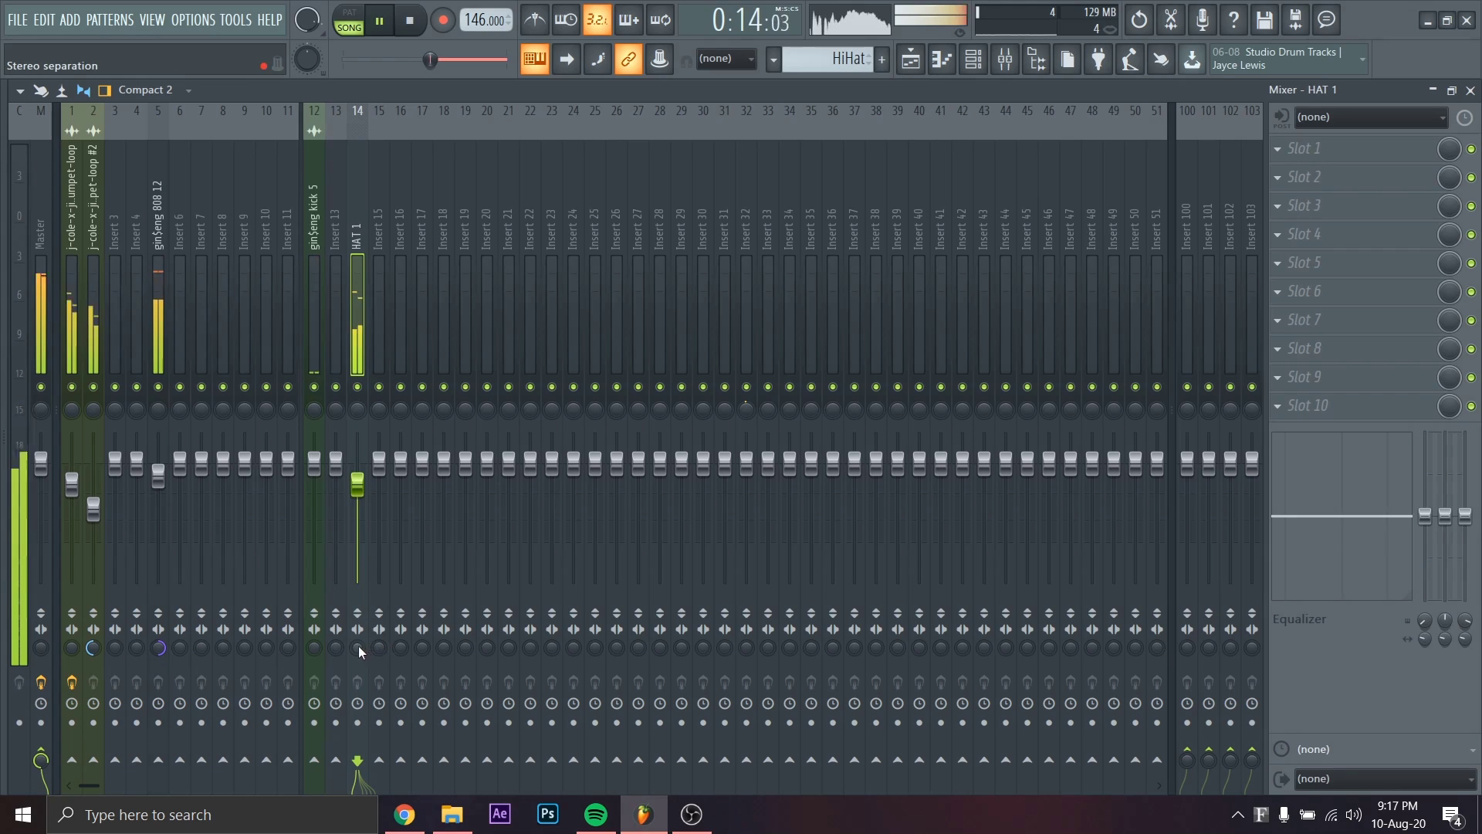
pyautogui.press('Escape')
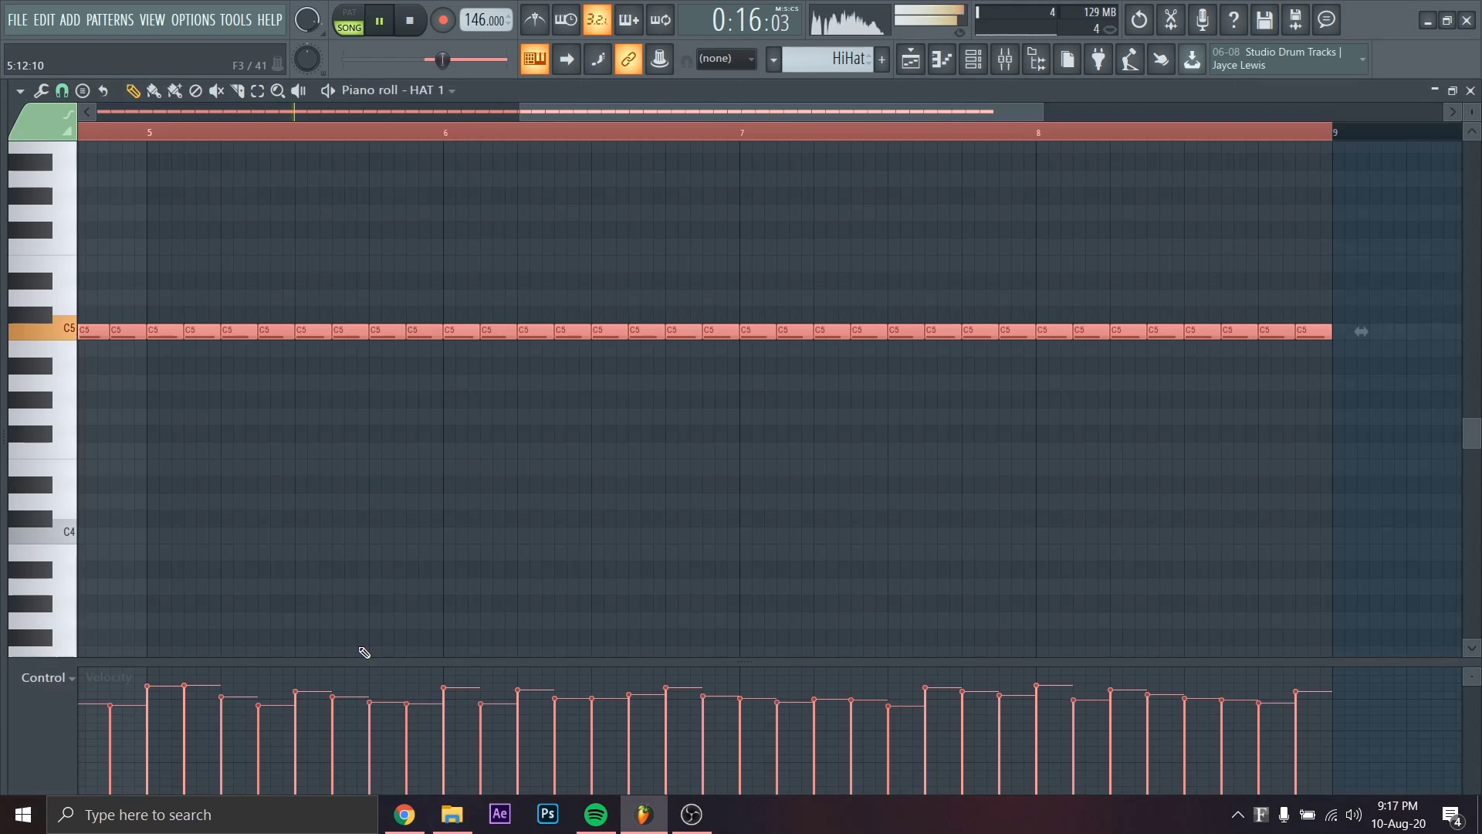
# Transpose all the hi-hat notes down one semitone to B4, trying A#4 as well
pyautogui.hotkey('shift', 'Down')
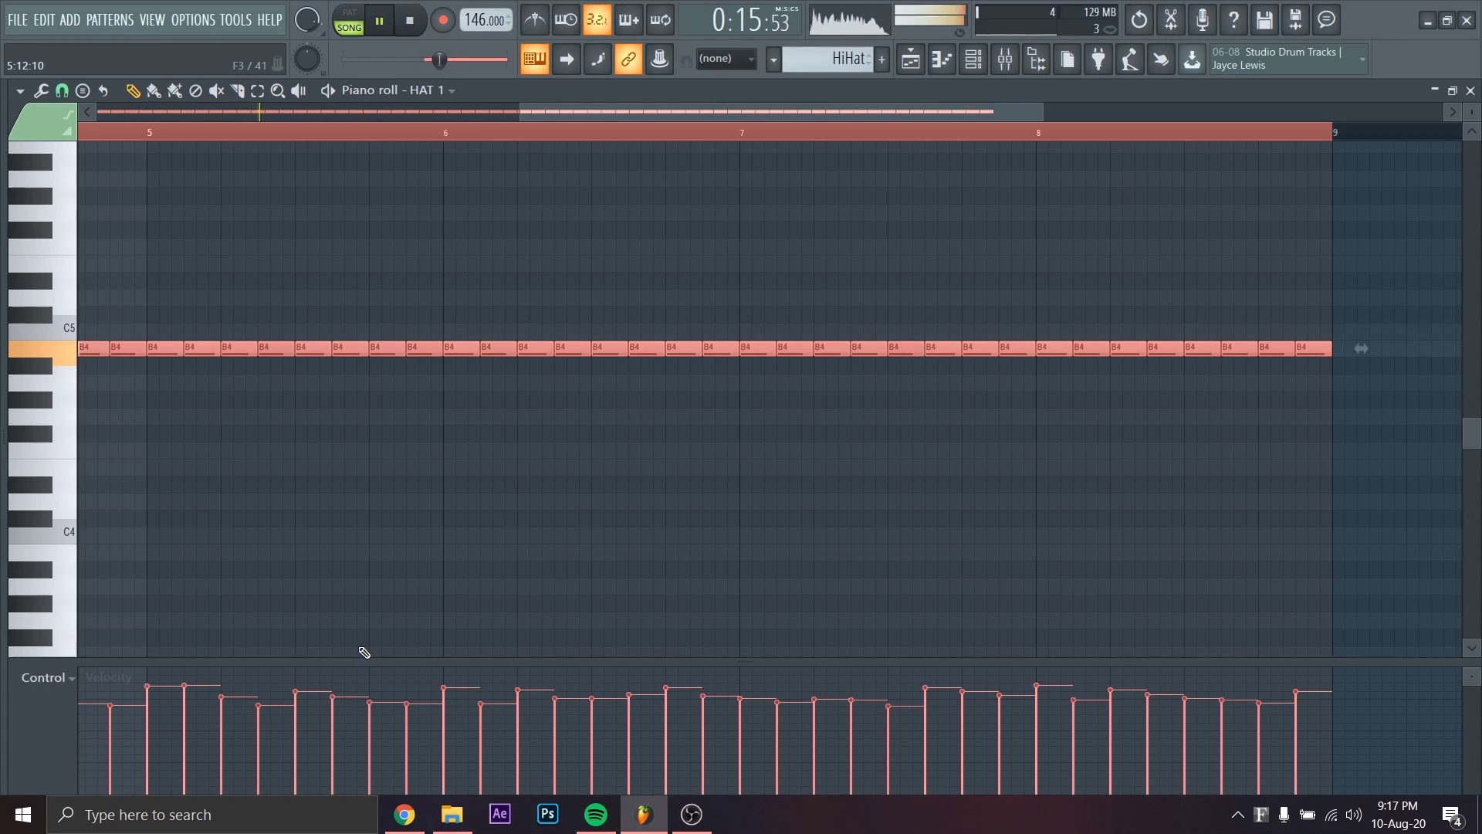
pyautogui.hotkey('shift', 'Down')
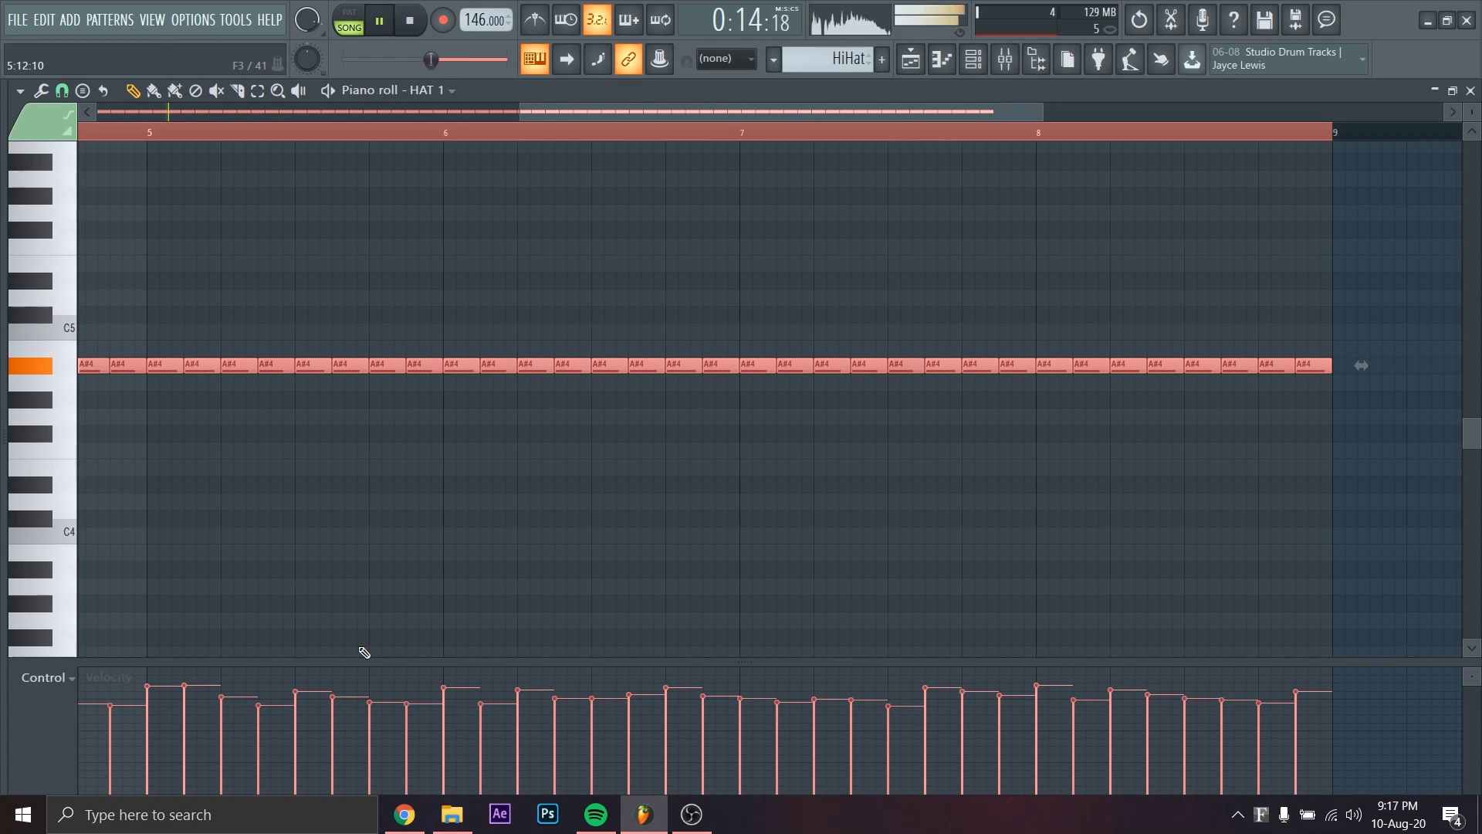
pyautogui.hotkey('shift', 'Up')
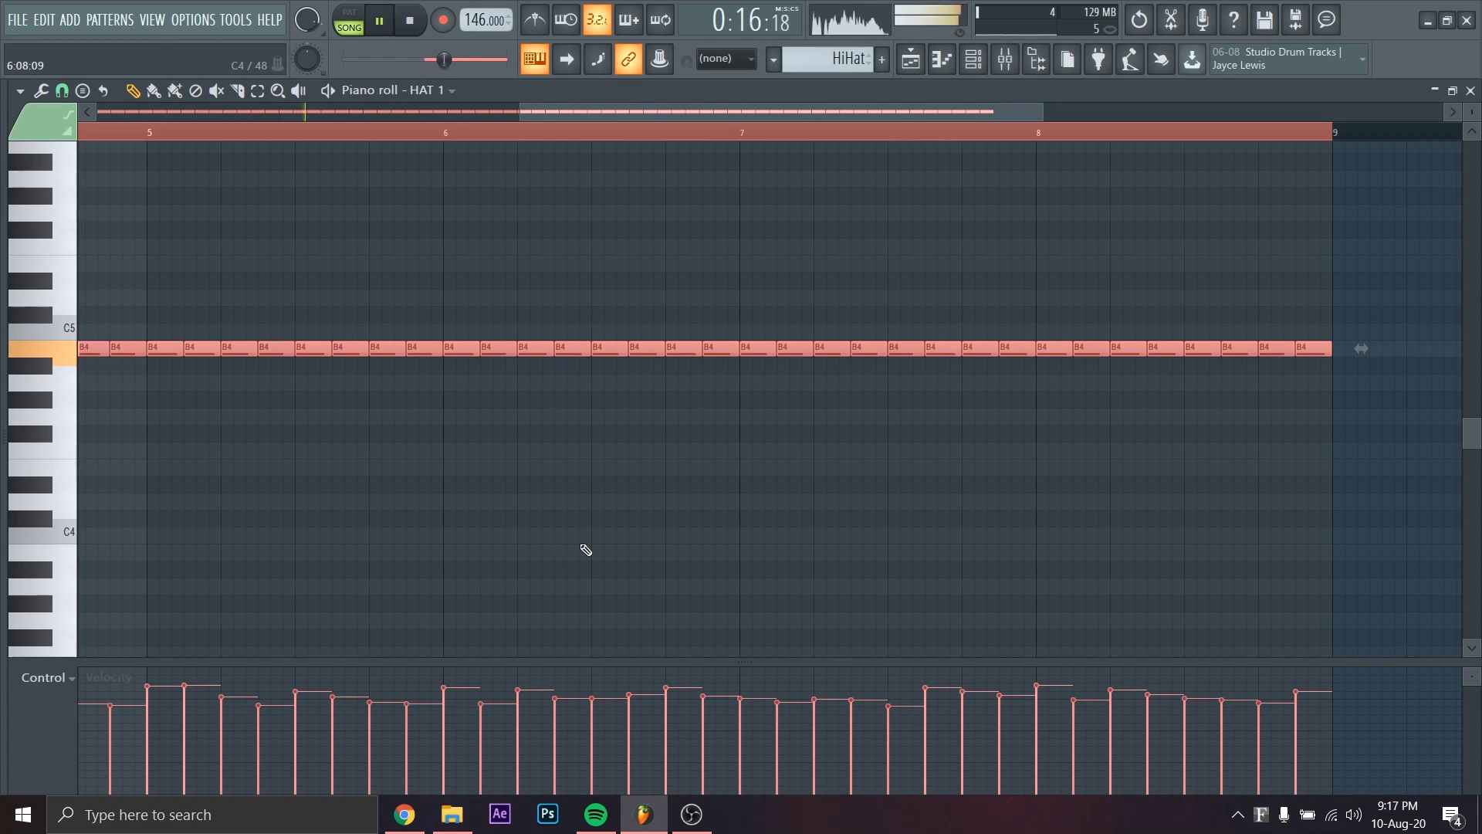
# Deselect the hi-hat notes and check HAT 1's level in the mixer
pyautogui.hotkey('ctrl', 'd')
pyautogui.click(1006, 58)
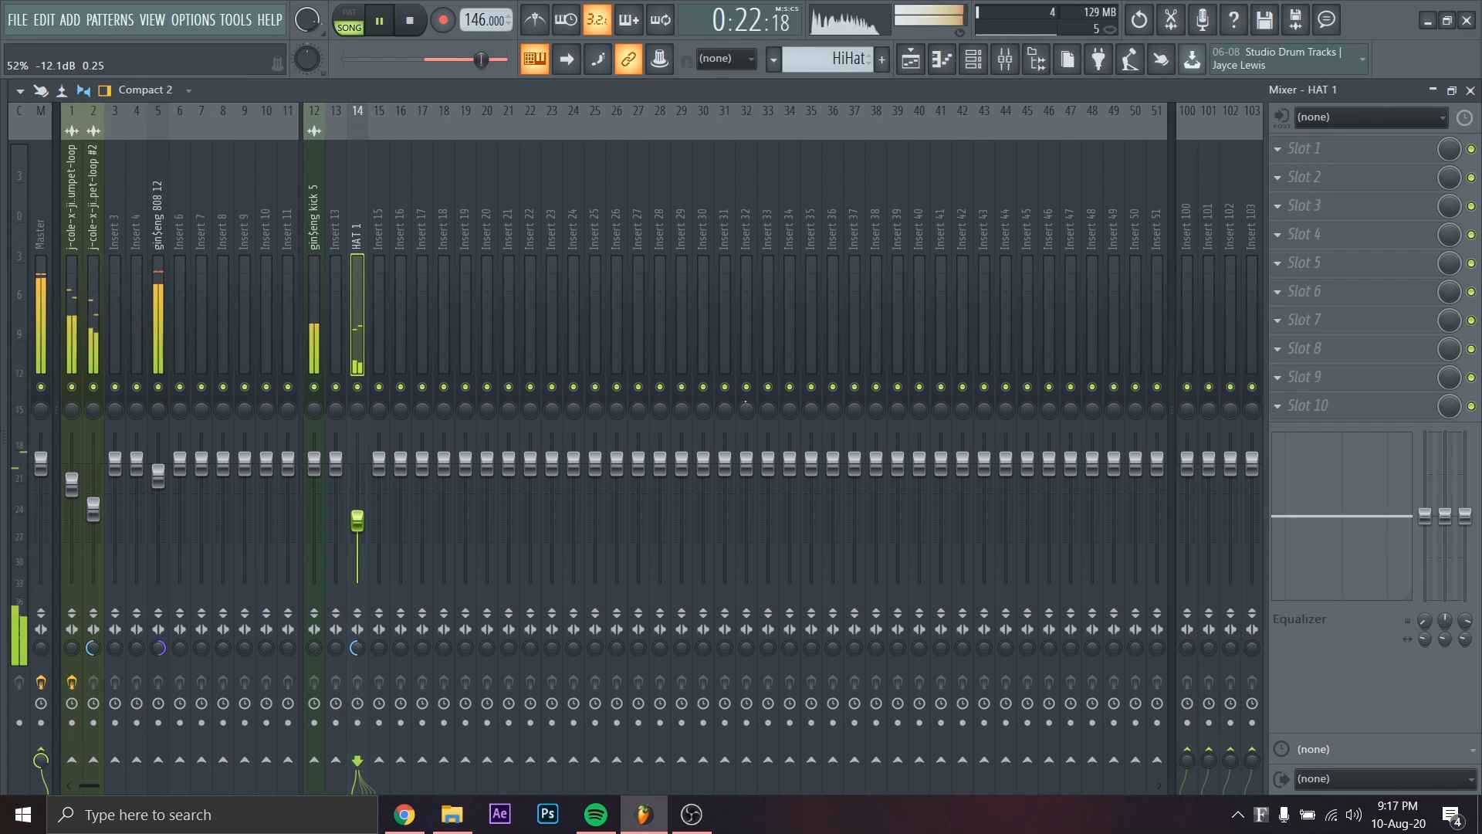
pyautogui.click(1471, 90)
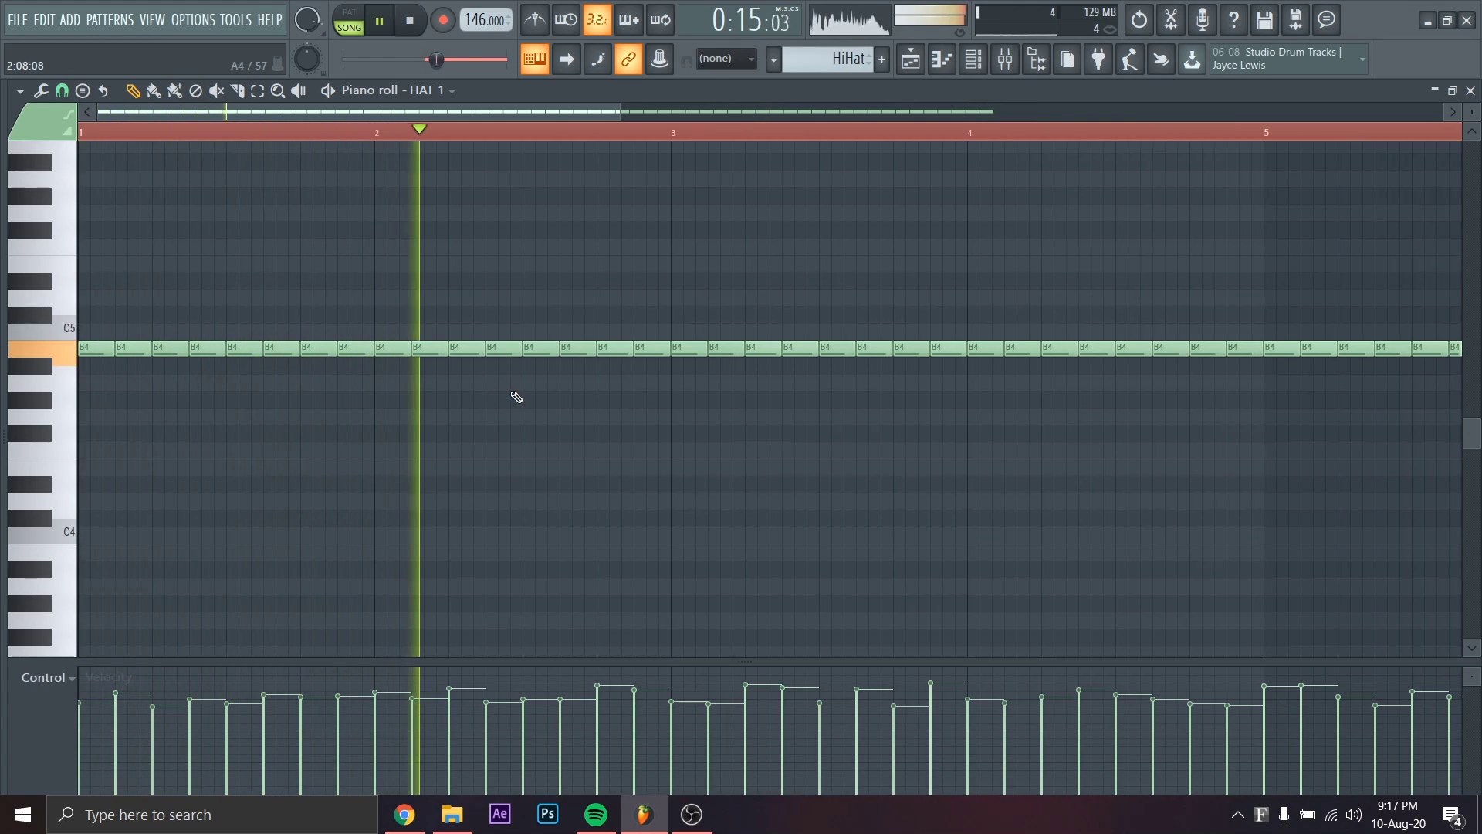
# Try chopping the first hi-hat note on beat three of bar 2 with 1/6-step snap, and undo the chop
pyautogui.moveTo(537, 388); pyautogui.dragTo(541, 295)
pyautogui.hotkey('ctrl', 'u')
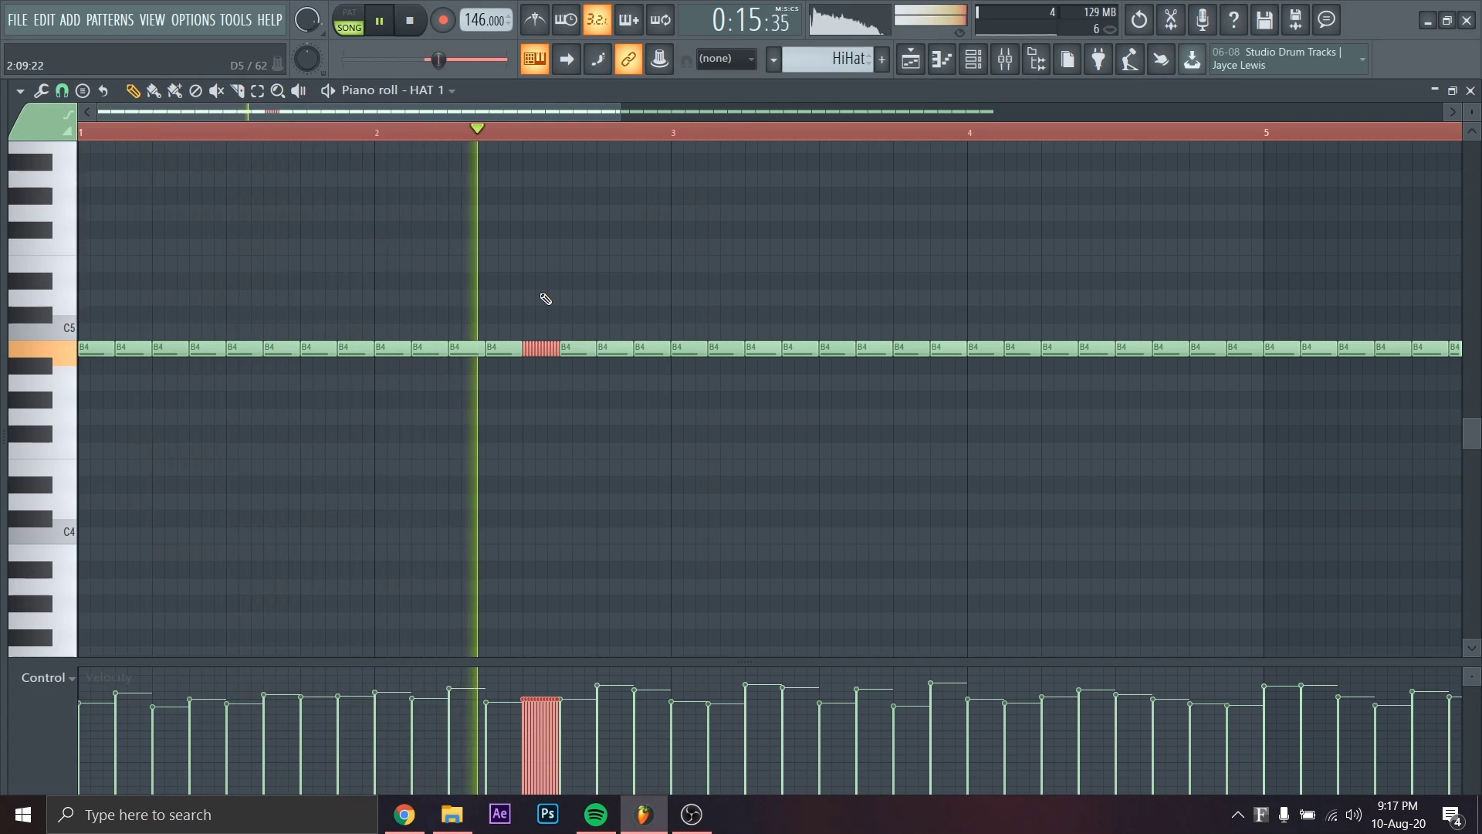
pyautogui.hotkey('ctrl', 'z')
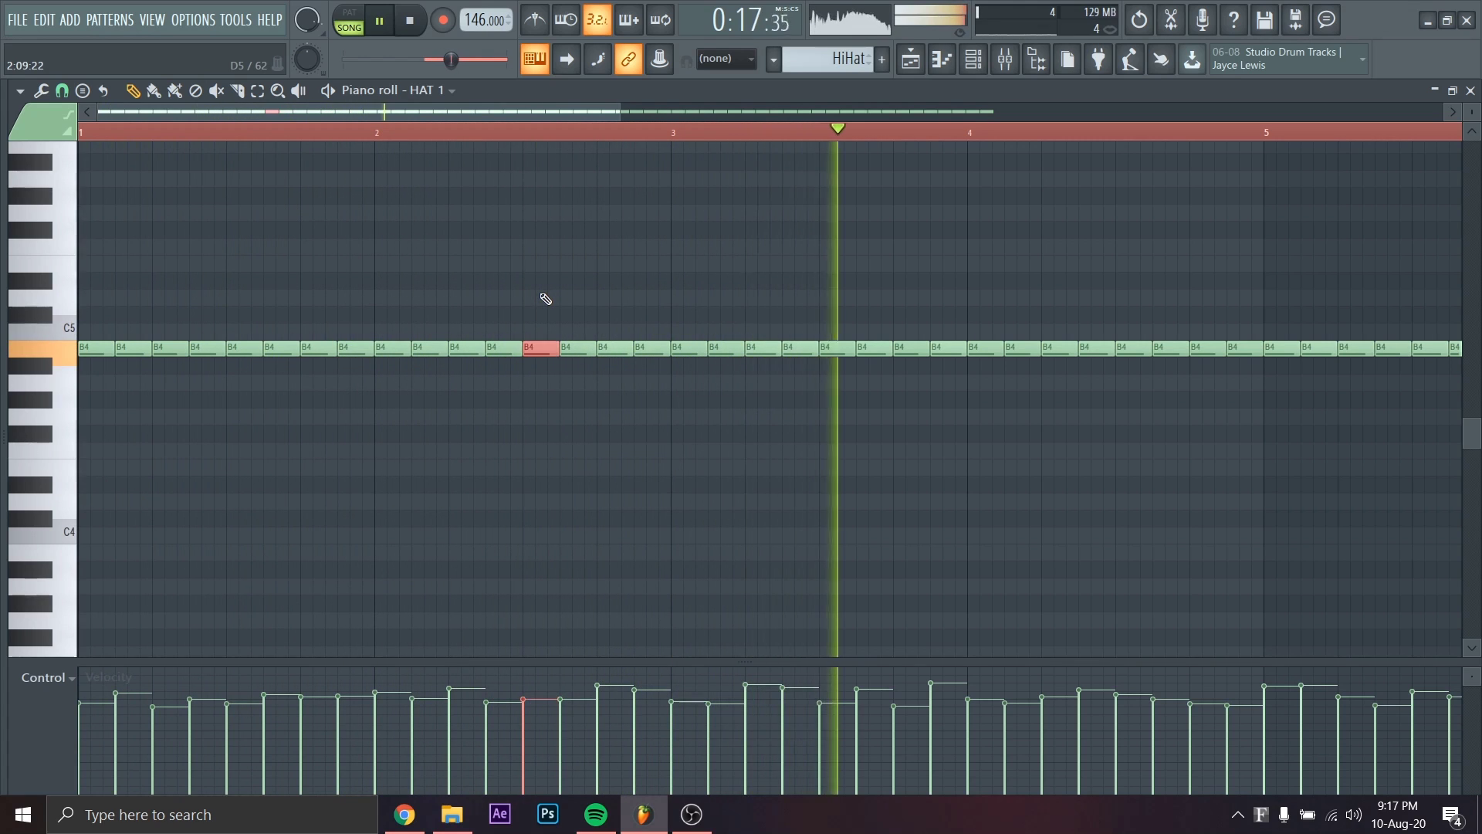
# Try a 1/4-step roll on the two hi-hat notes of bar 2's third beat and split the following note into two one-step hits
pyautogui.click(62, 91)
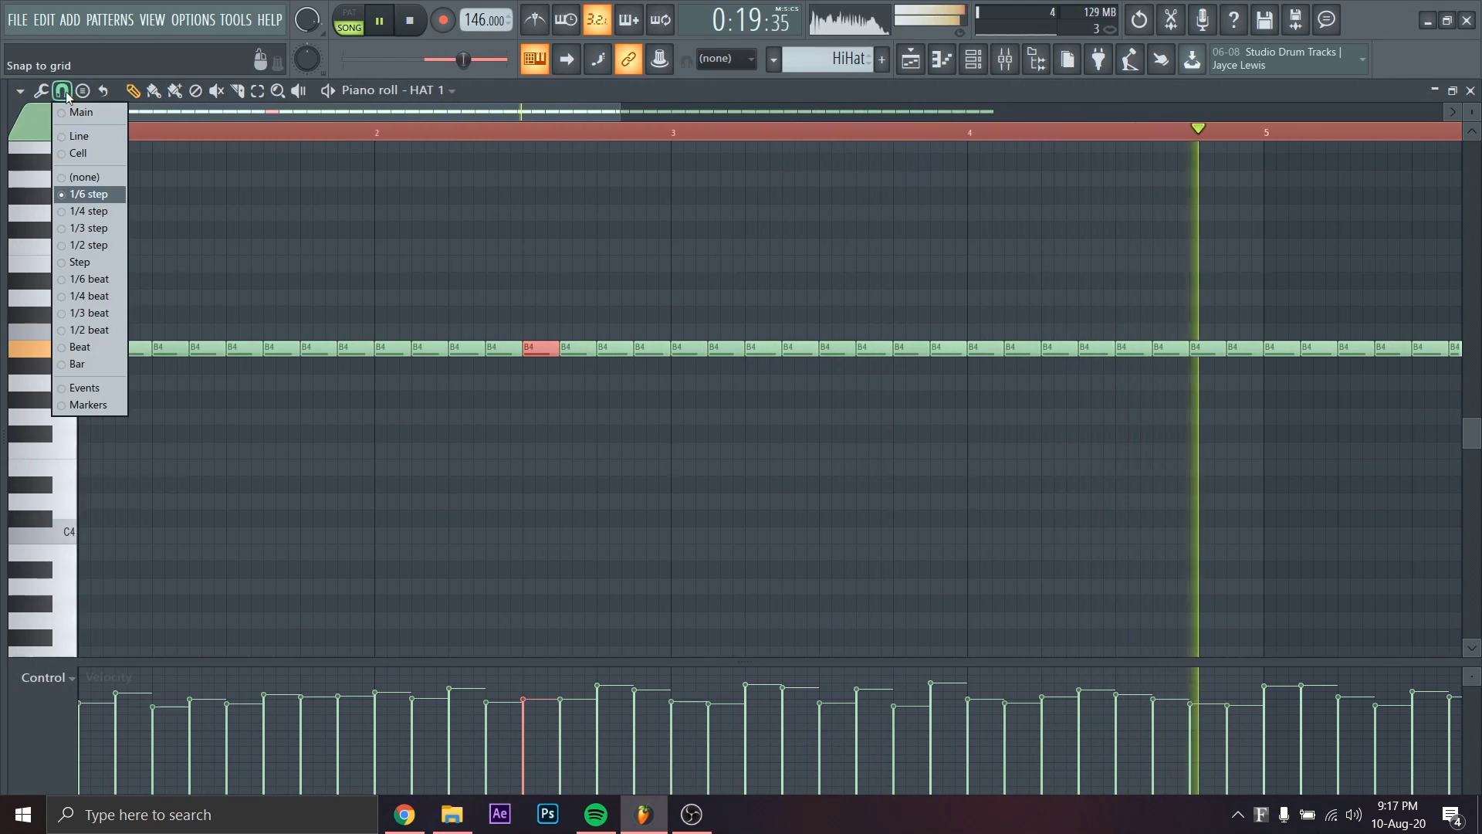
pyautogui.click(91, 210)
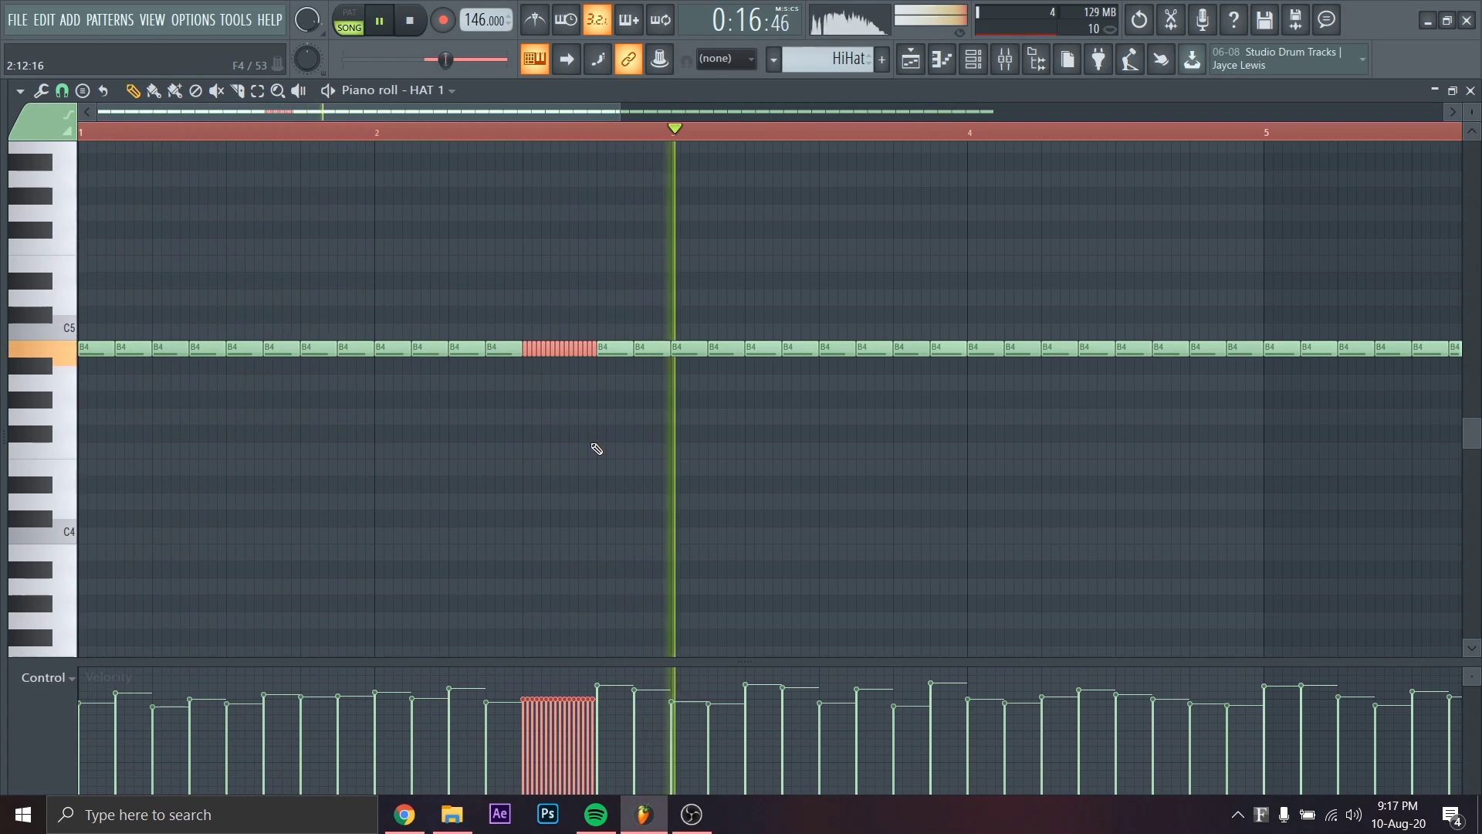
pyautogui.click(596, 448)
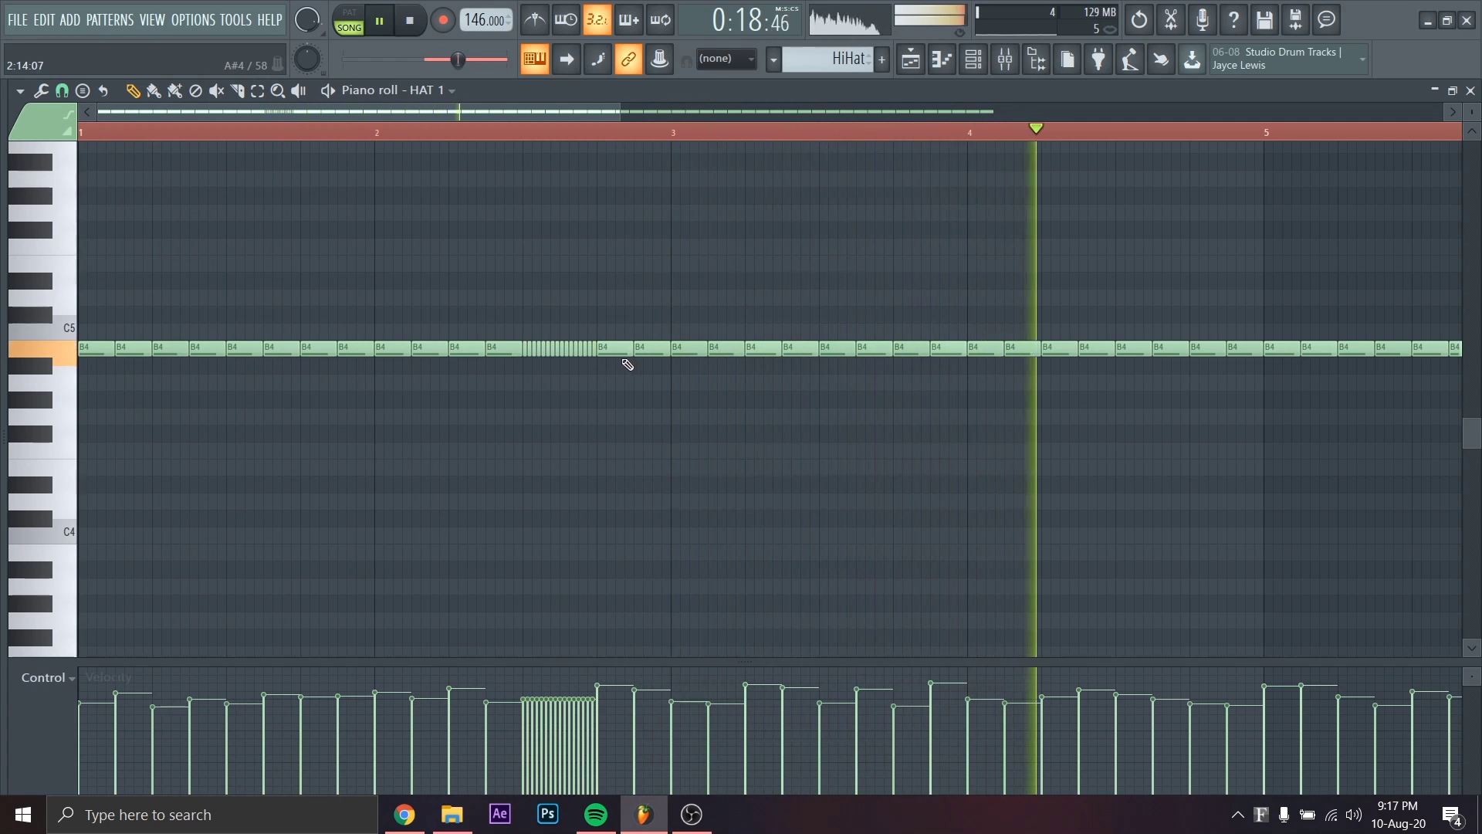
pyautogui.moveTo(630, 352); pyautogui.dragTo(611, 365)
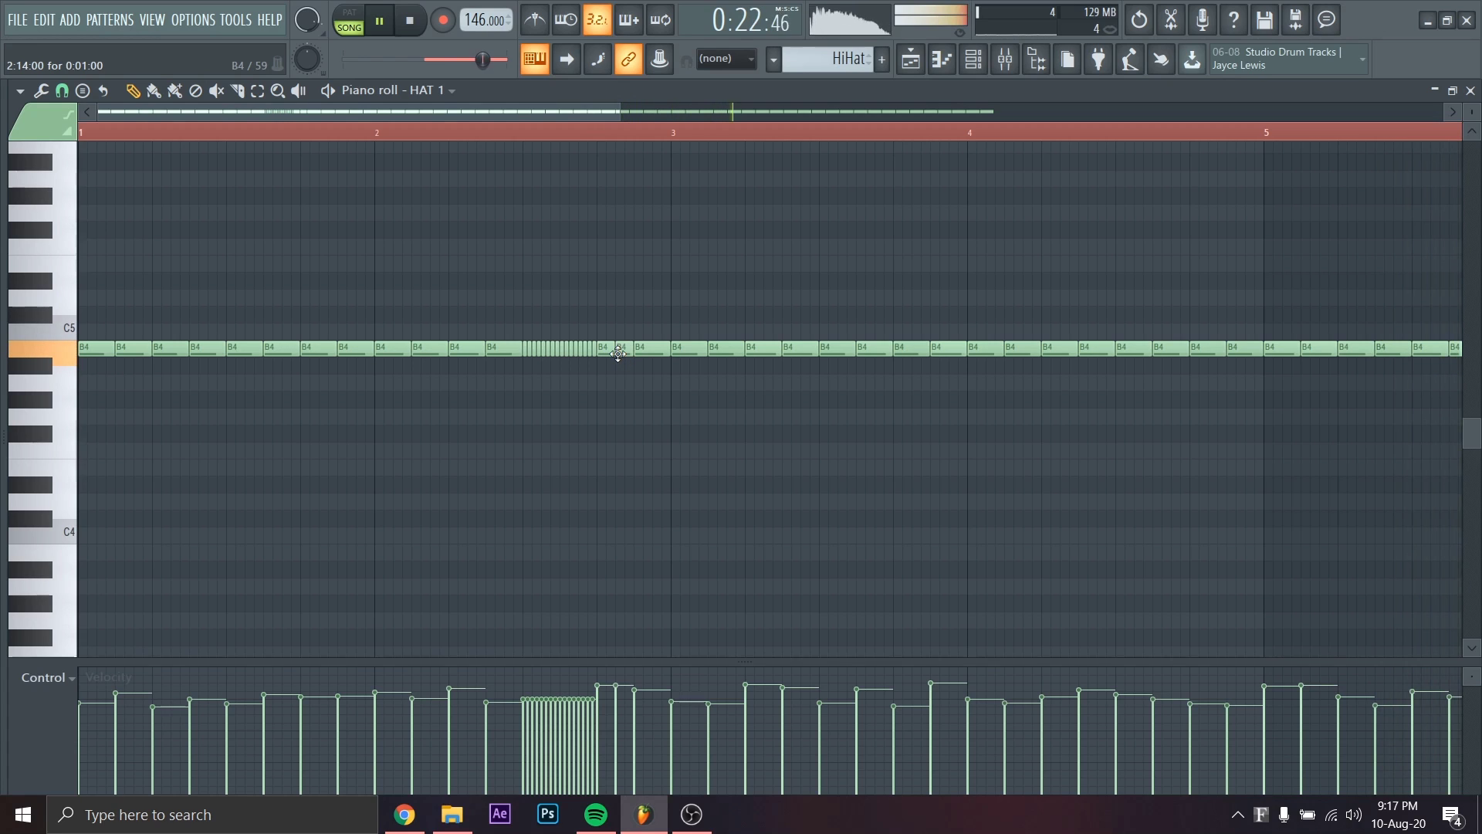
pyautogui.press('space')
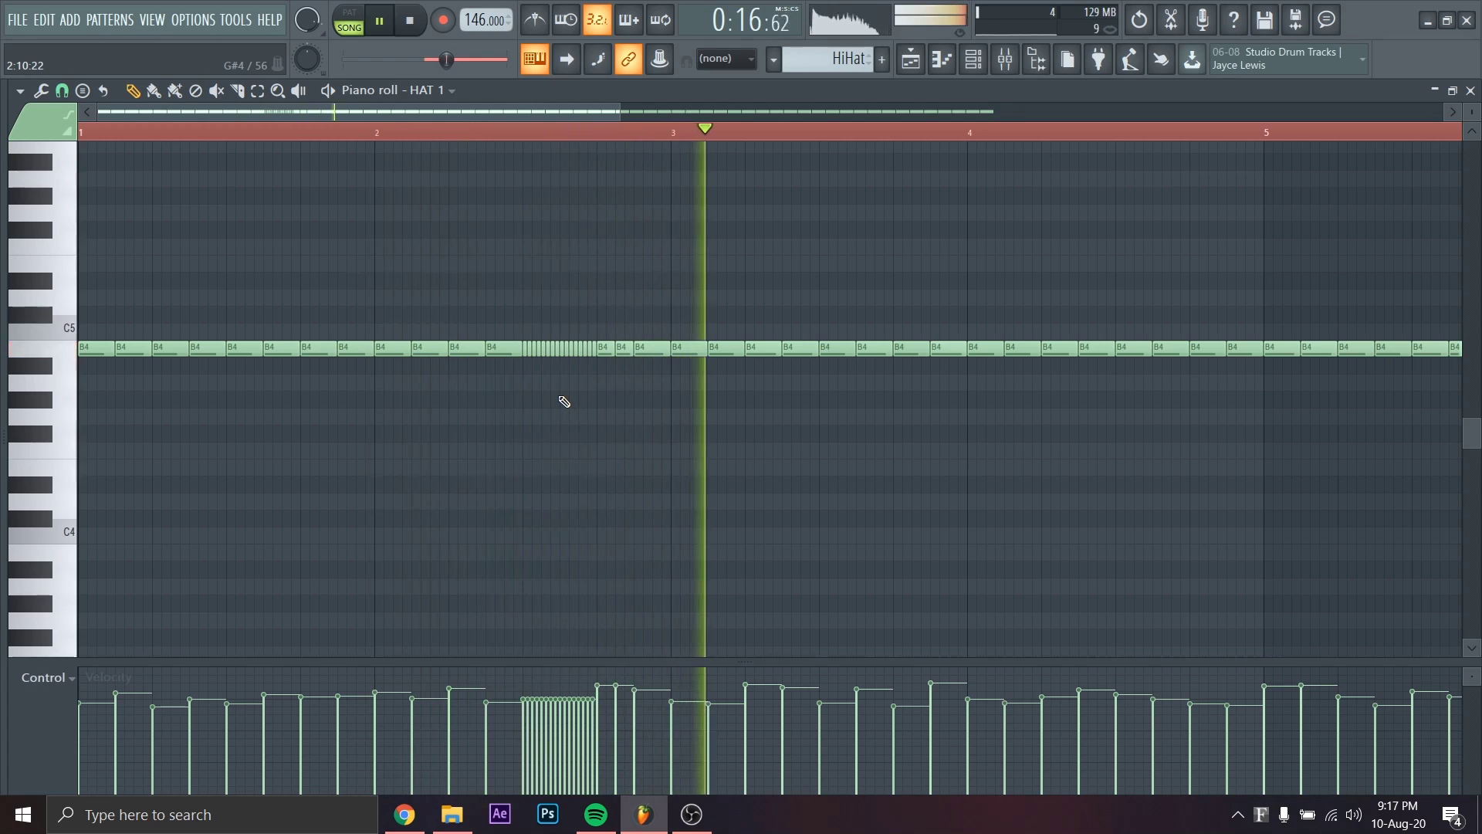
# Undo the split hi-hat note and the 1/4-step roll in bar 2
pyautogui.hotkey('ctrl', 'alt', 'z')
pyautogui.hotkey('ctrl', 'alt', 'z')
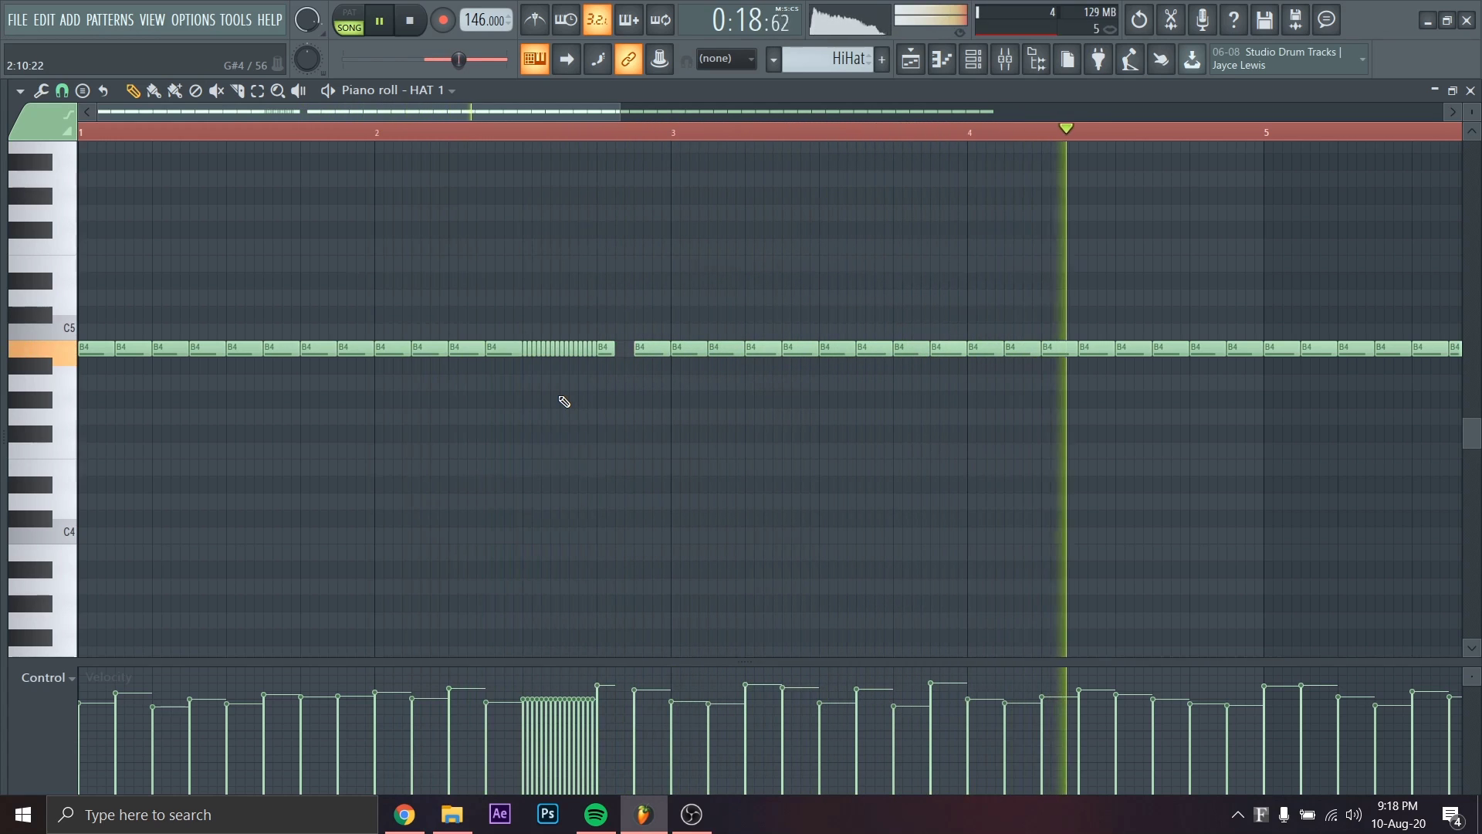
pyautogui.hotkey('ctrl', 'z')
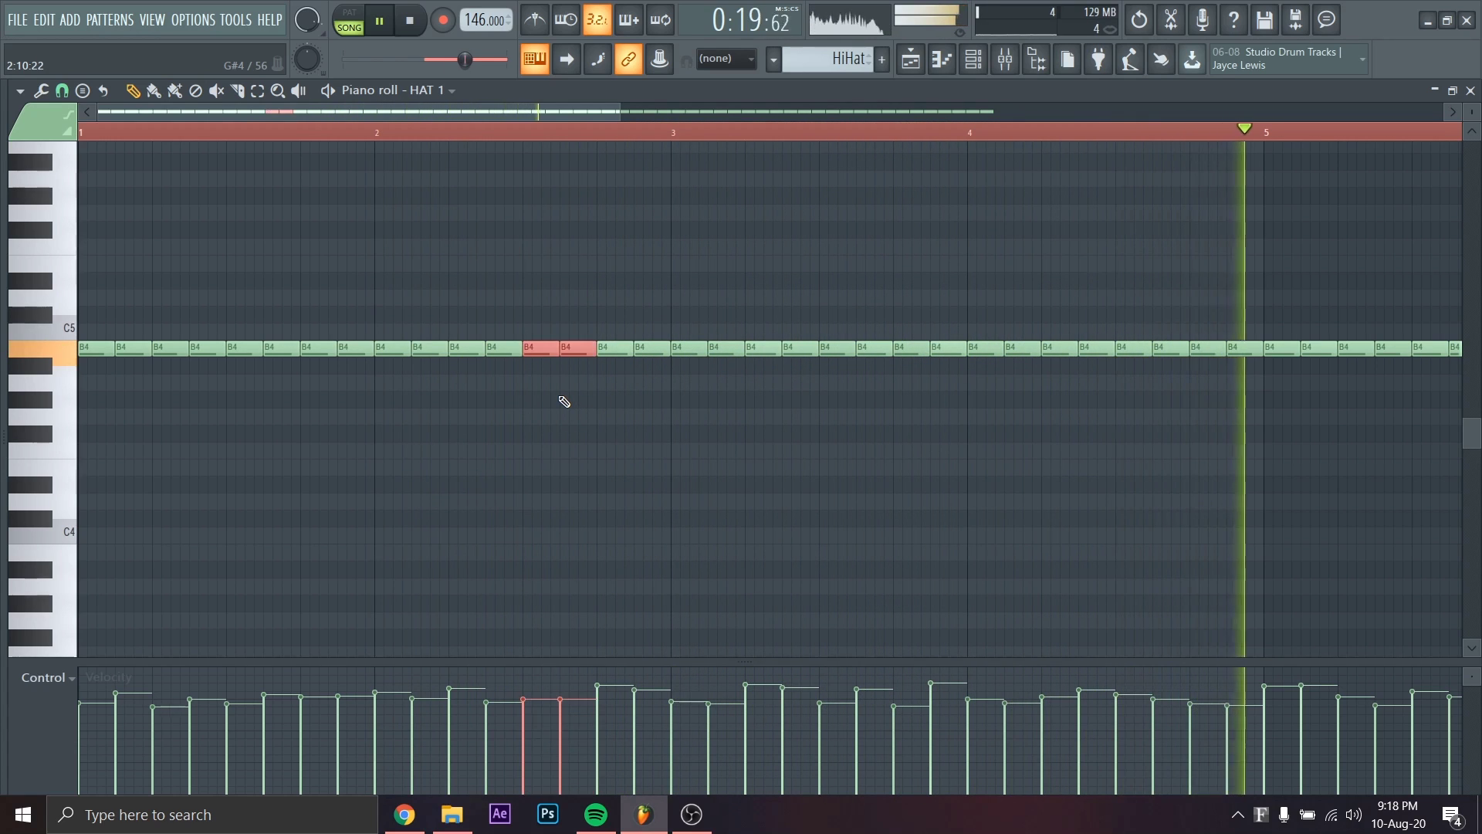
# Chop the two hi-hat notes on bar 2's third beat into eight equal slices and split the bar's last note into two one-step notes
pyautogui.click(62, 91)
pyautogui.click(99, 232)
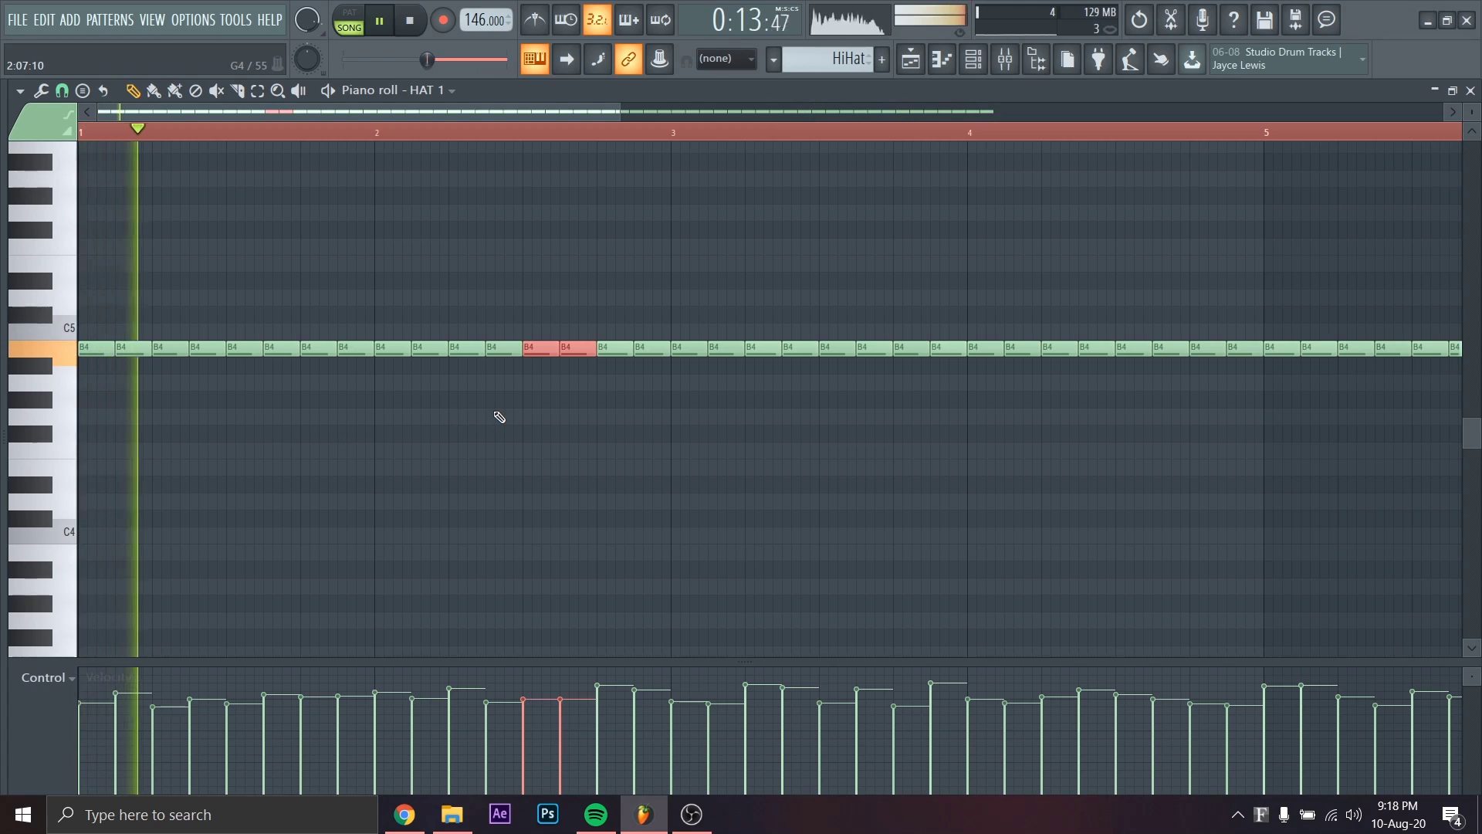
pyautogui.hotkey('alt', 'u')
pyautogui.keyDown('ctrl'); pyautogui.click(591, 414); pyautogui.keyUp('ctrl')
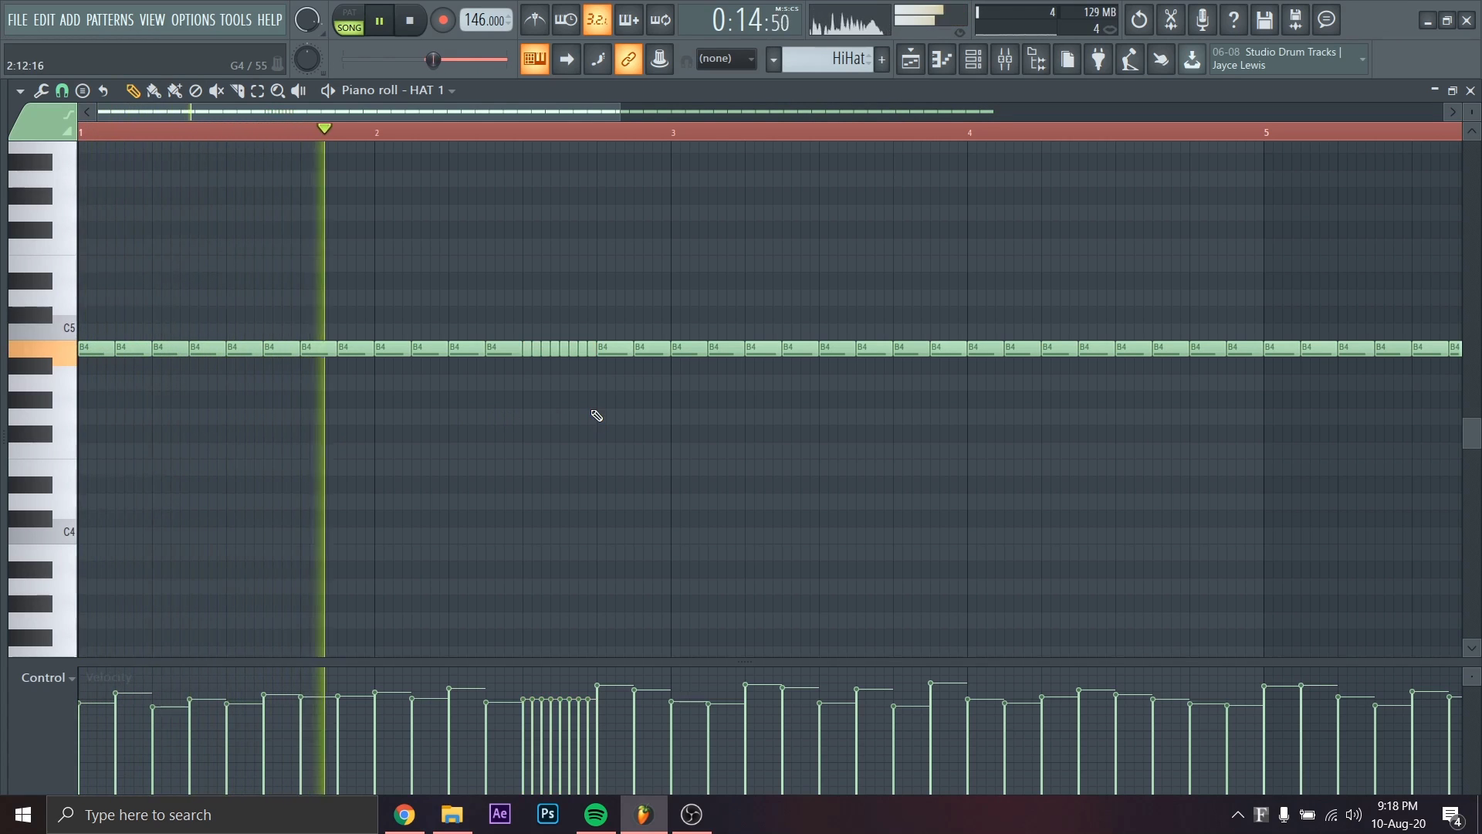
pyautogui.moveTo(666, 351); pyautogui.dragTo(648, 353)
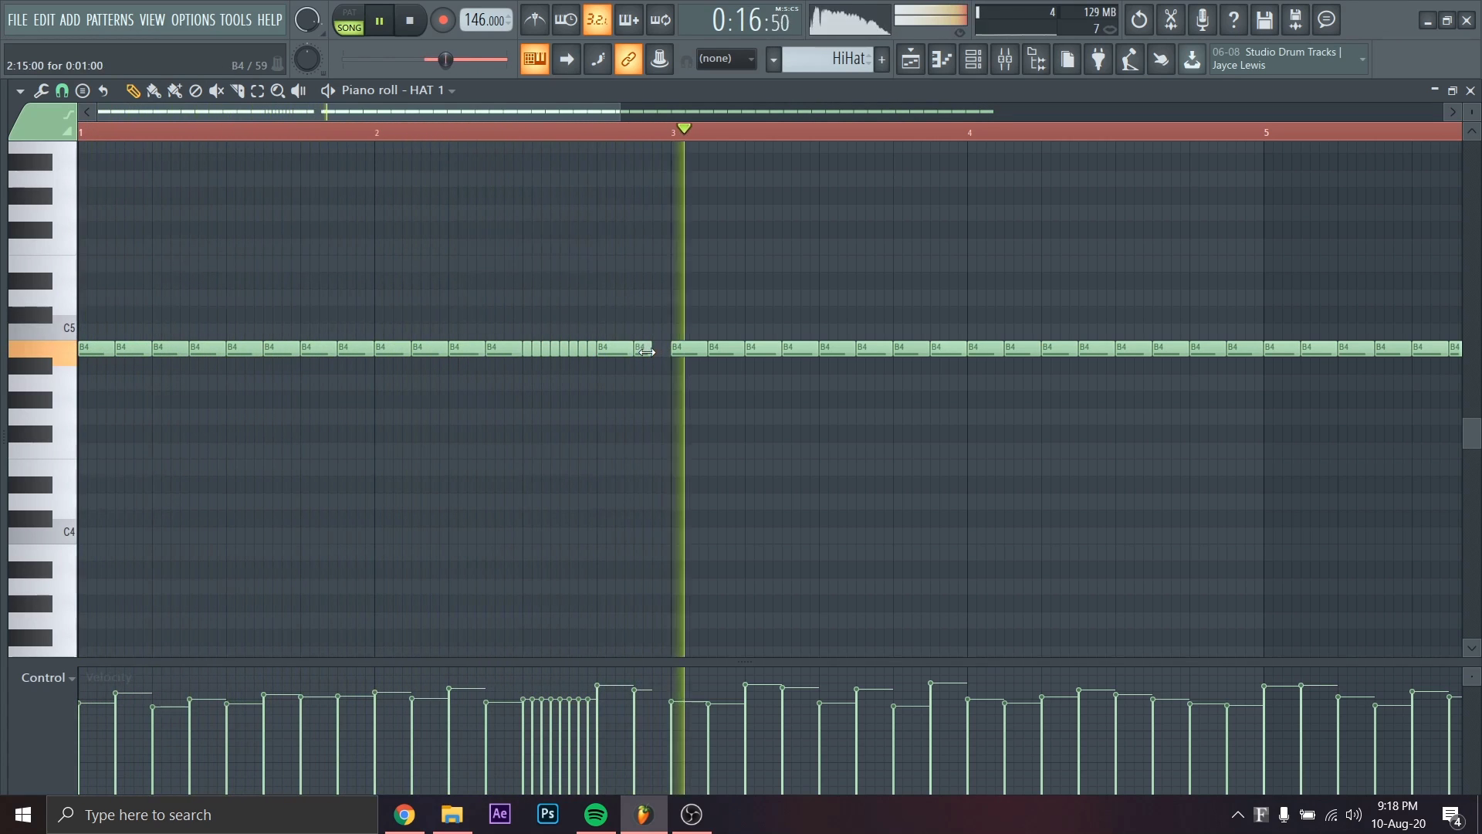
pyautogui.click(657, 353)
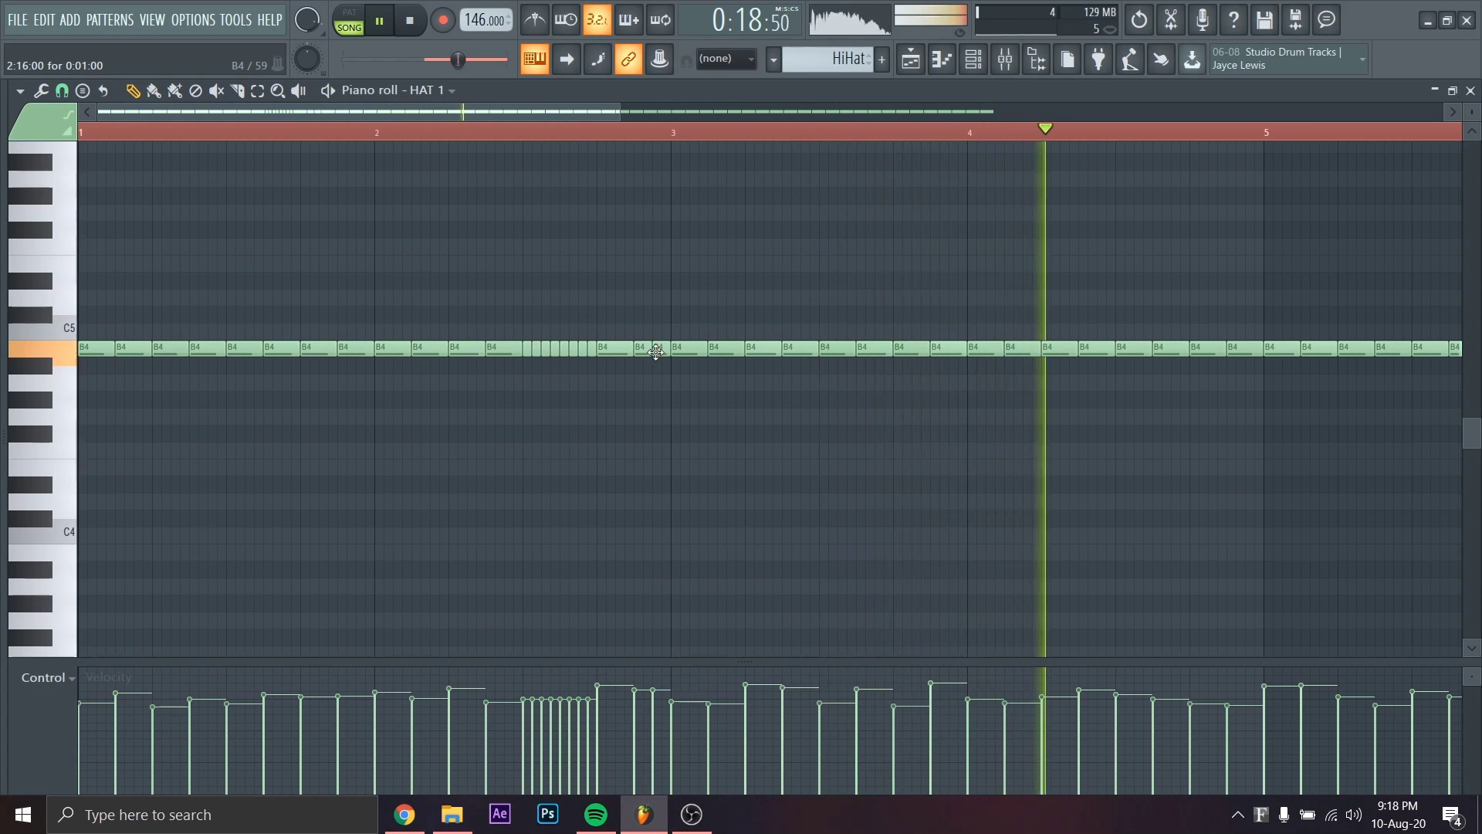
# Try raising only the chopped hi-hat roll in bar 2 by one semitone to C5, and undo the move
pyautogui.moveTo(596, 370); pyautogui.dragTo(529, 341)
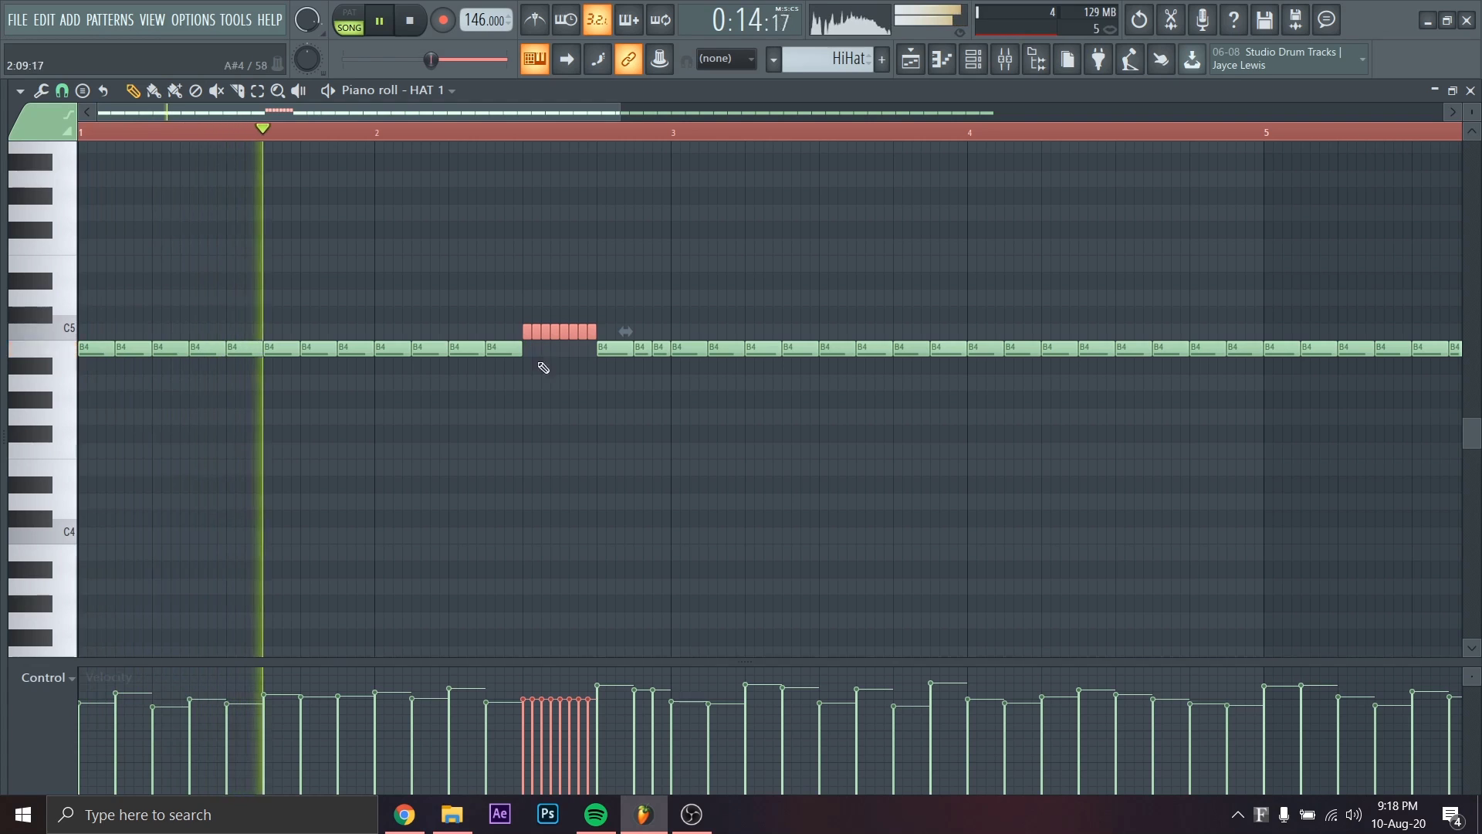
pyautogui.click(559, 420)
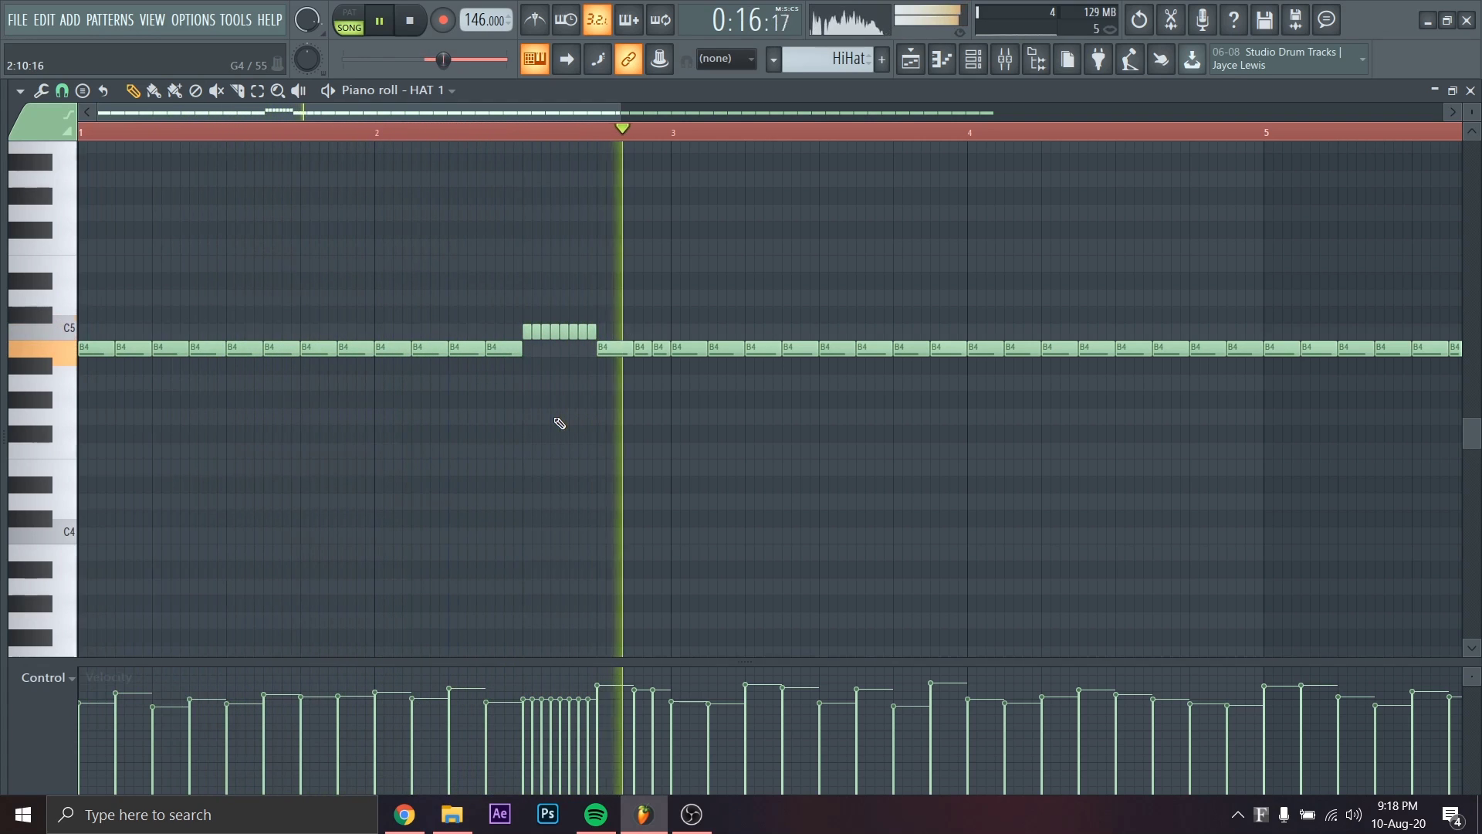
pyautogui.hotkey('ctrl', 'a')
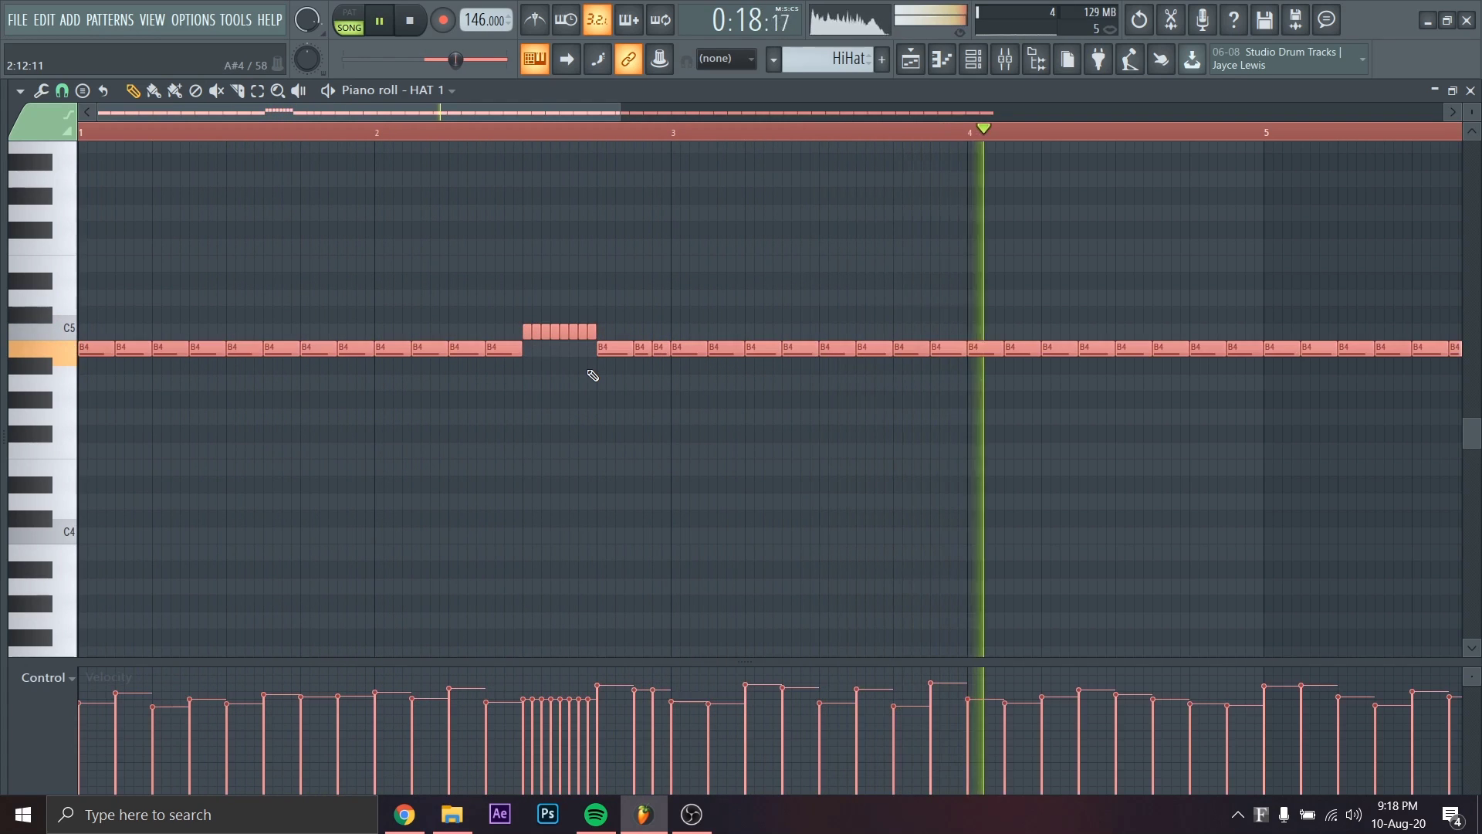
pyautogui.hotkey('ctrl', 'z')
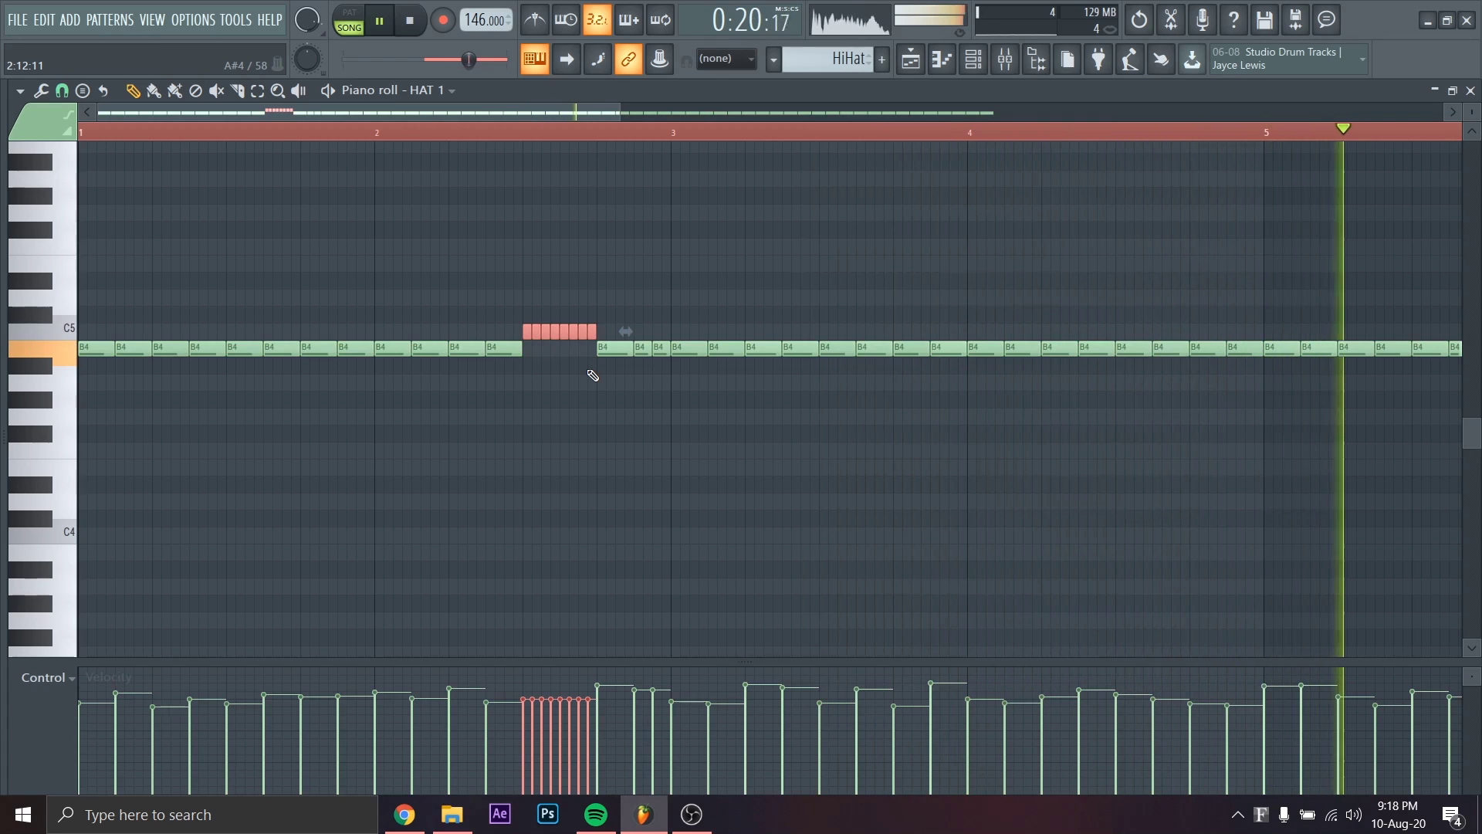
# Transpose all the hi-hat notes up one semitone to C5 and deselect them
pyautogui.hotkey('ctrl', 'a')
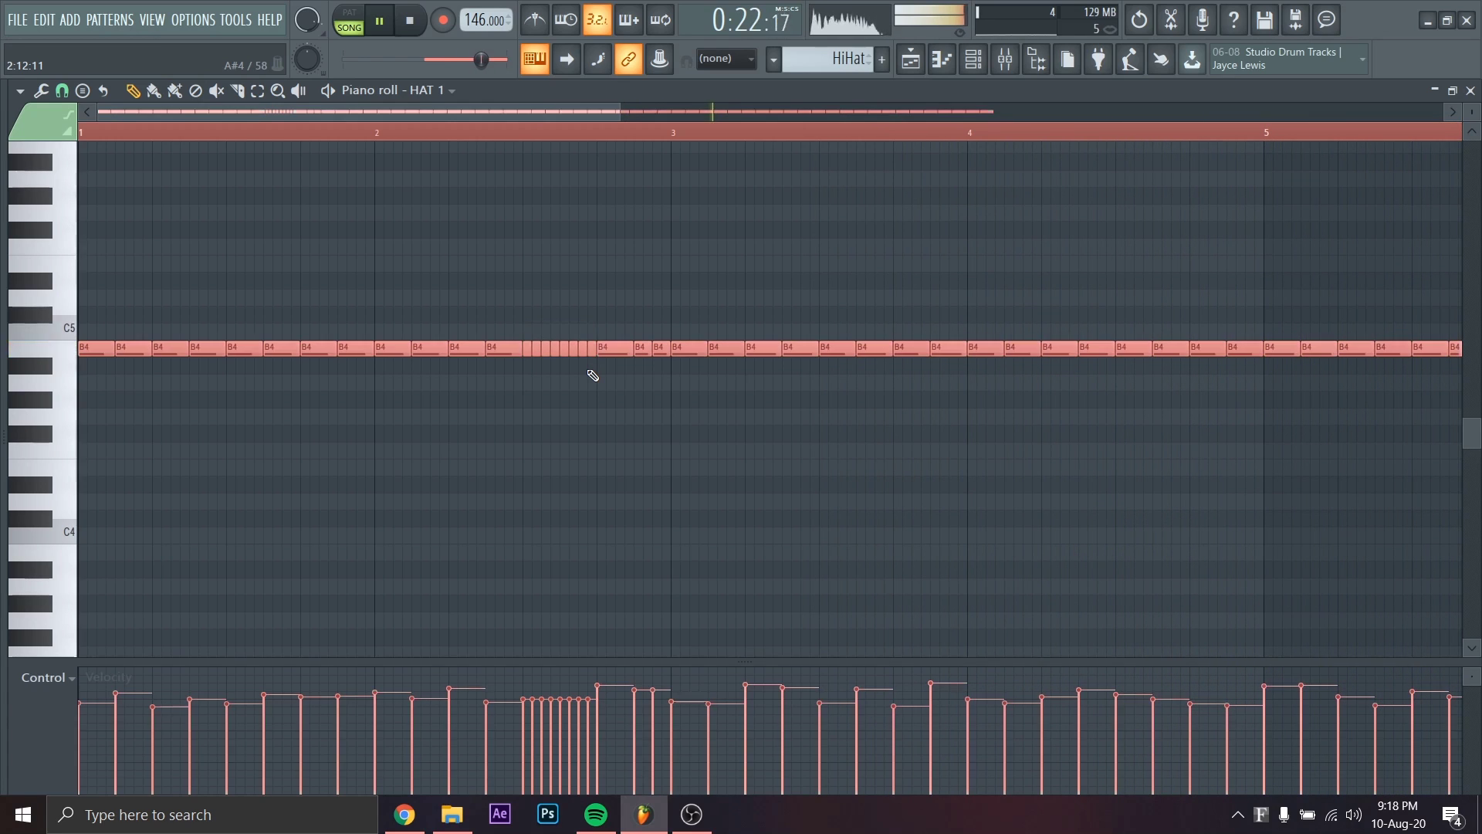
pyautogui.hotkey('shift', 'Up')
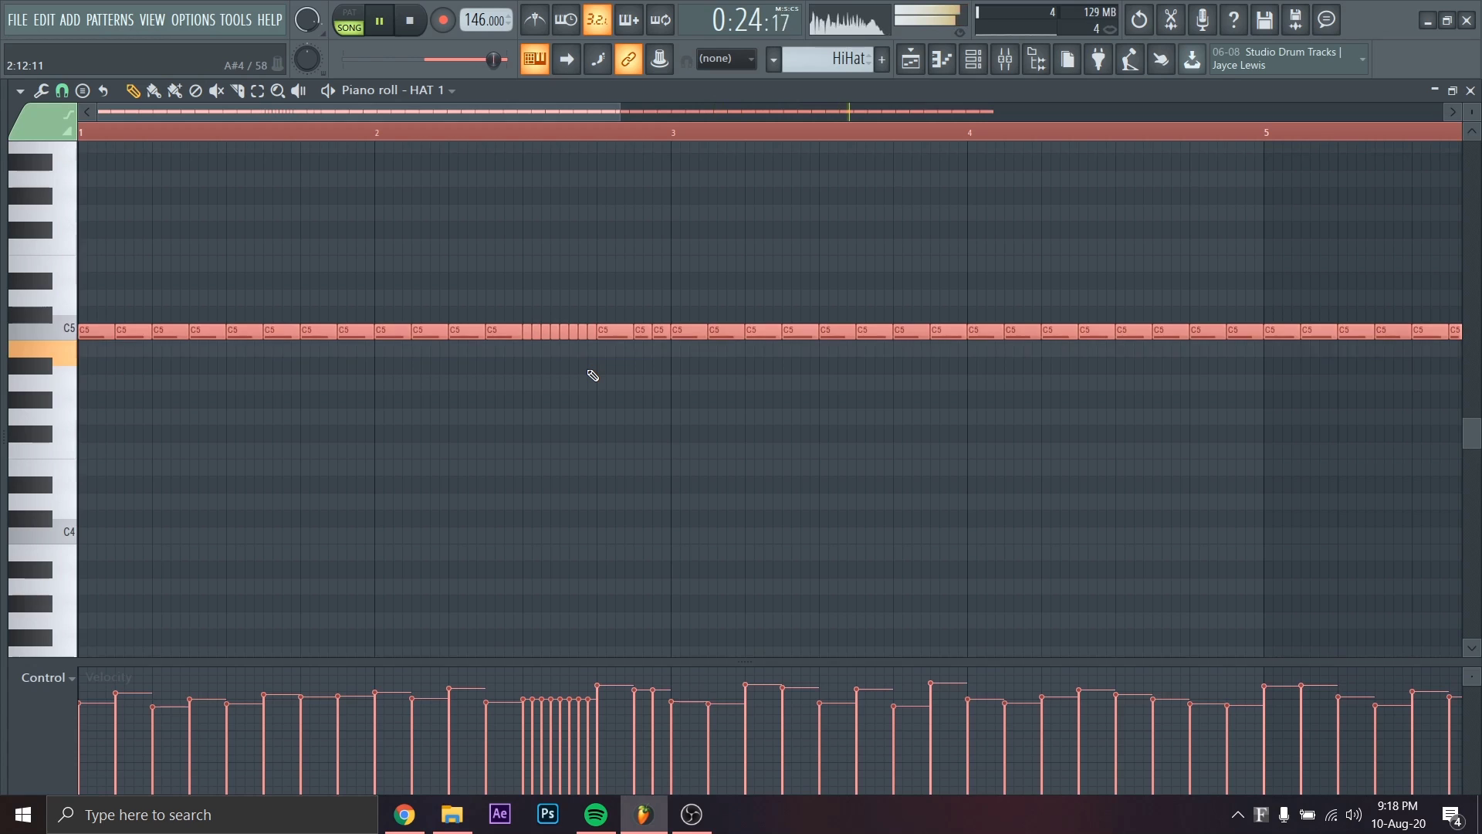
pyautogui.press('Delete')
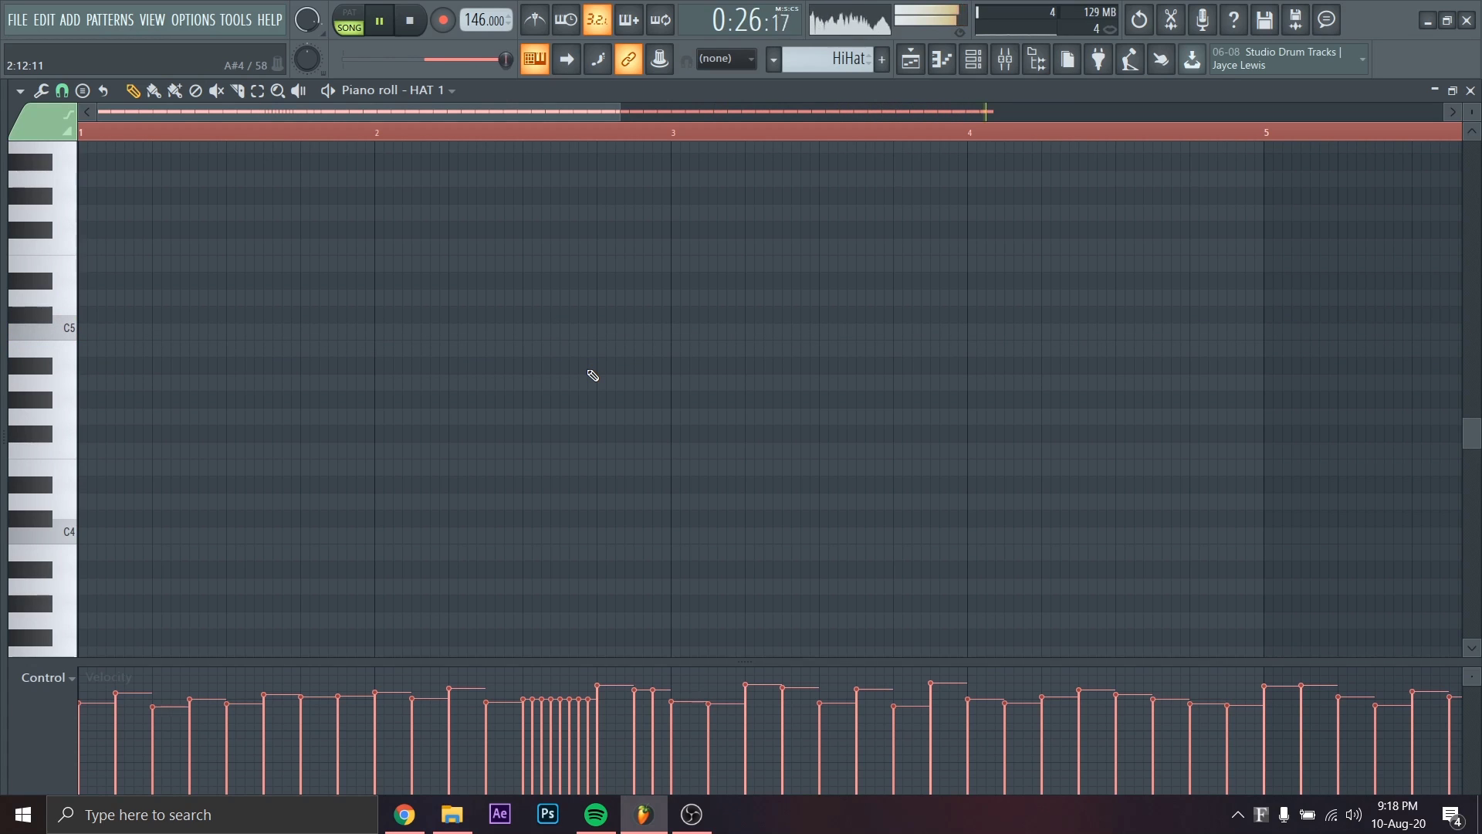
pyautogui.hotkey('ctrl', 'z')
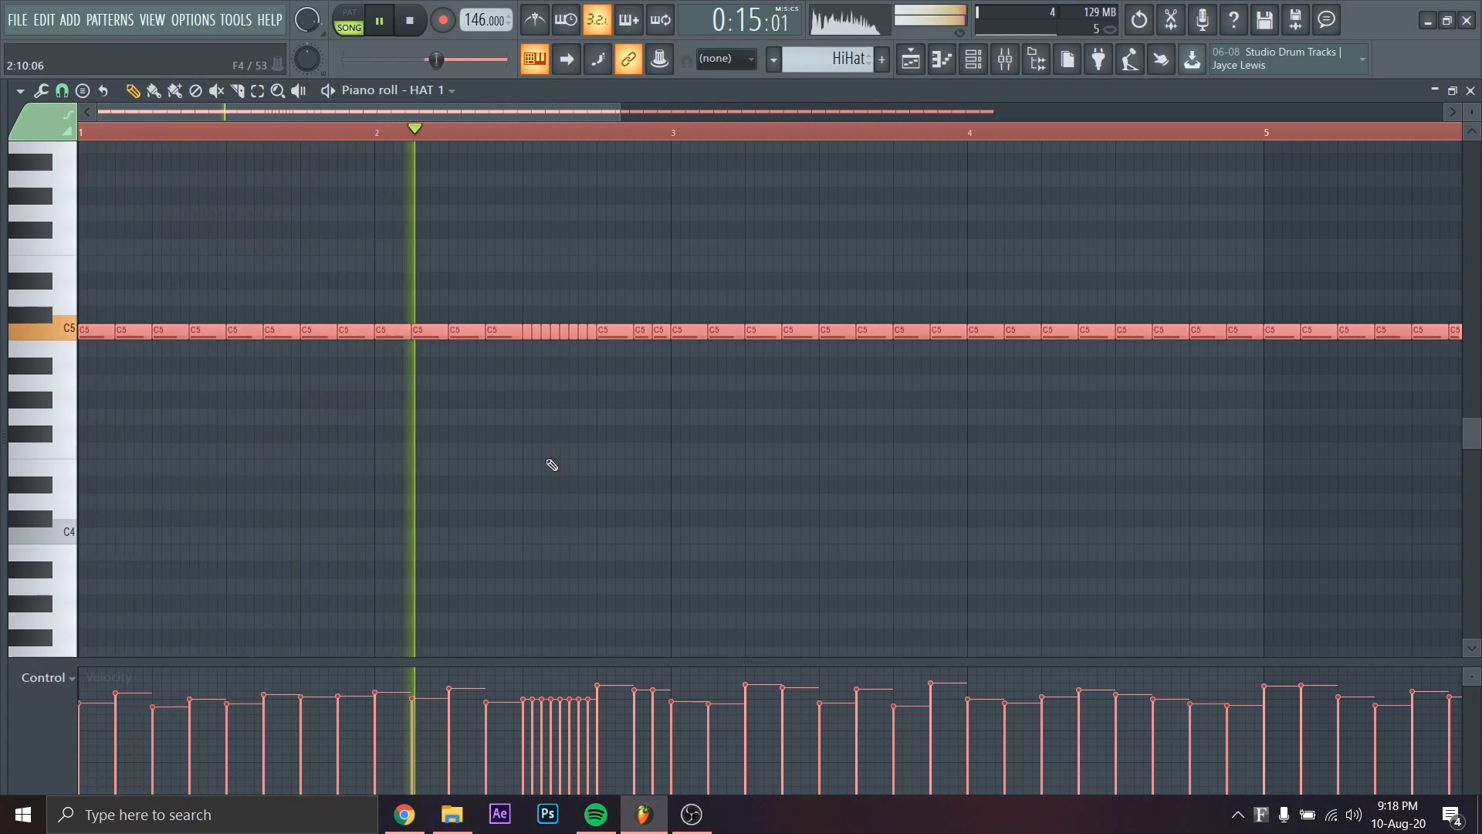
pyautogui.hotkey('ctrl', 'd')
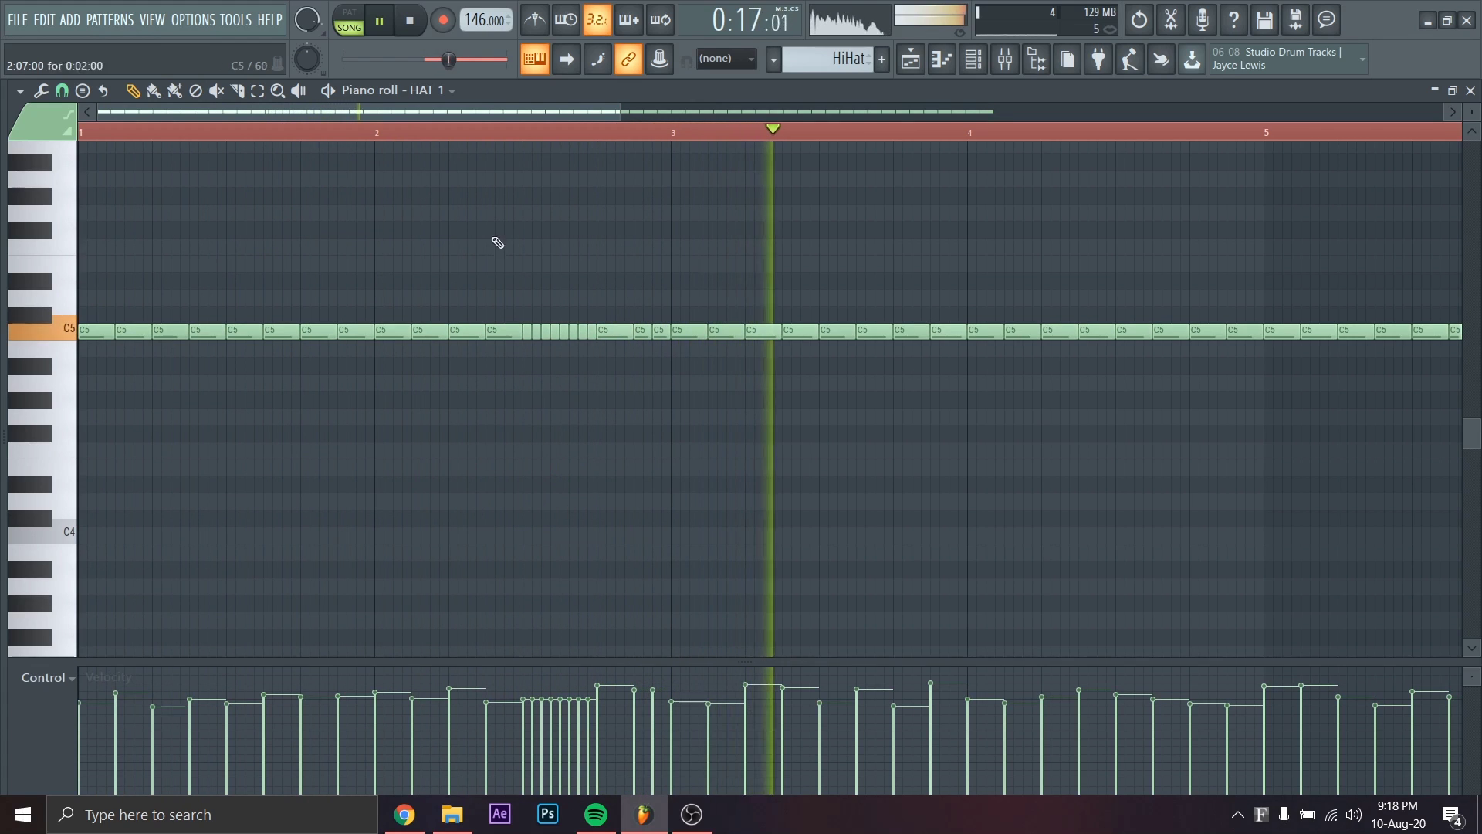
# Chop the second-to-last hi-hat note of bar 4 into four equal slices
pyautogui.moveTo(492, 113); pyautogui.dragTo(688, 113)
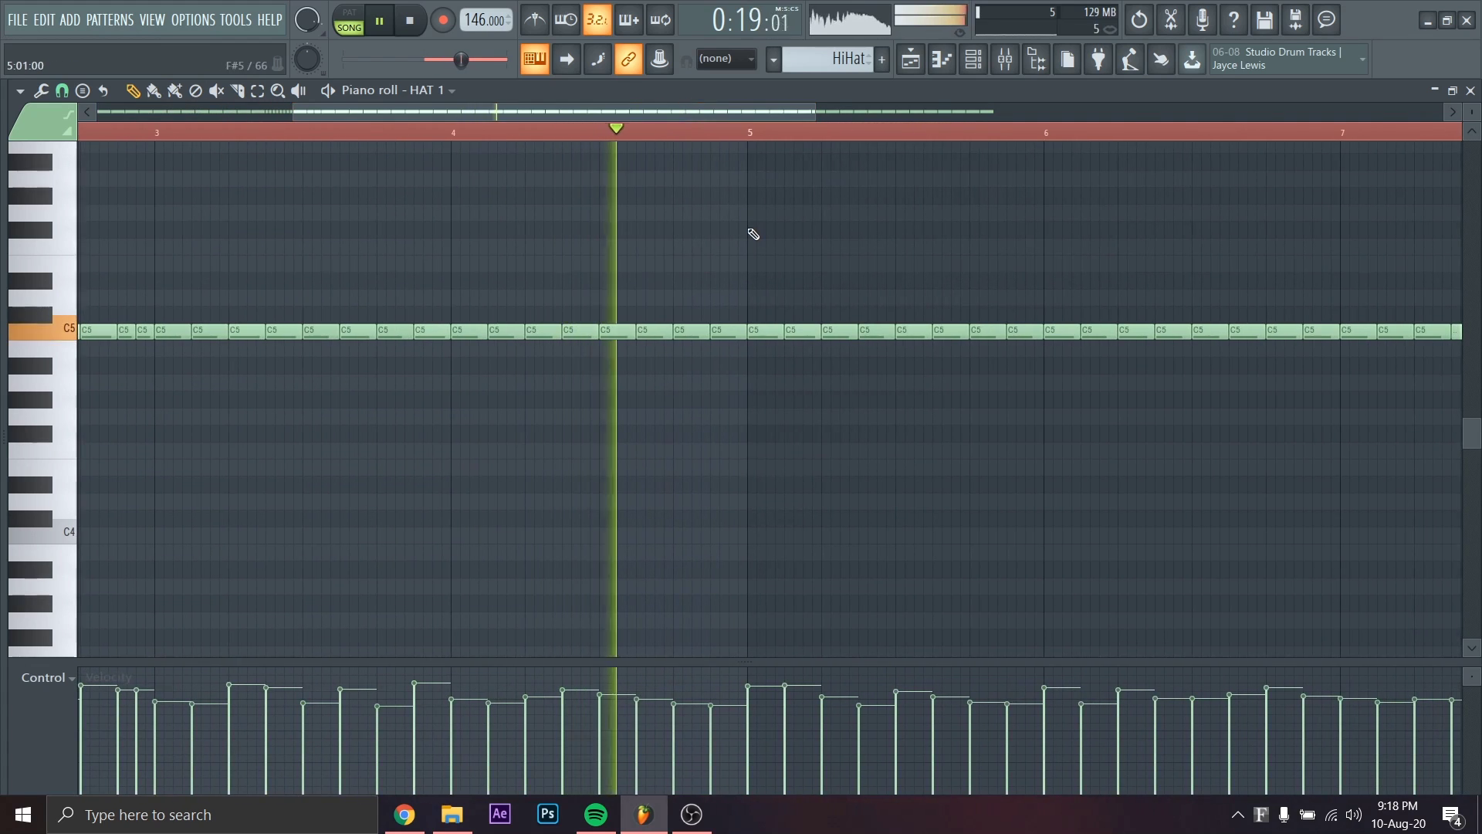
pyautogui.click(687, 331)
pyautogui.hotkey('ctrl', 'u')
# Delete the hi-hat notes from bar 5 onward and duplicate the first four bars into bars 5 to 8
pyautogui.moveTo(765, 308); pyautogui.dragTo(1467, 457)
pyautogui.press('Delete')
pyautogui.hotkey('ctrl', 'a')
pyautogui.hotkey('ctrl', 'b')
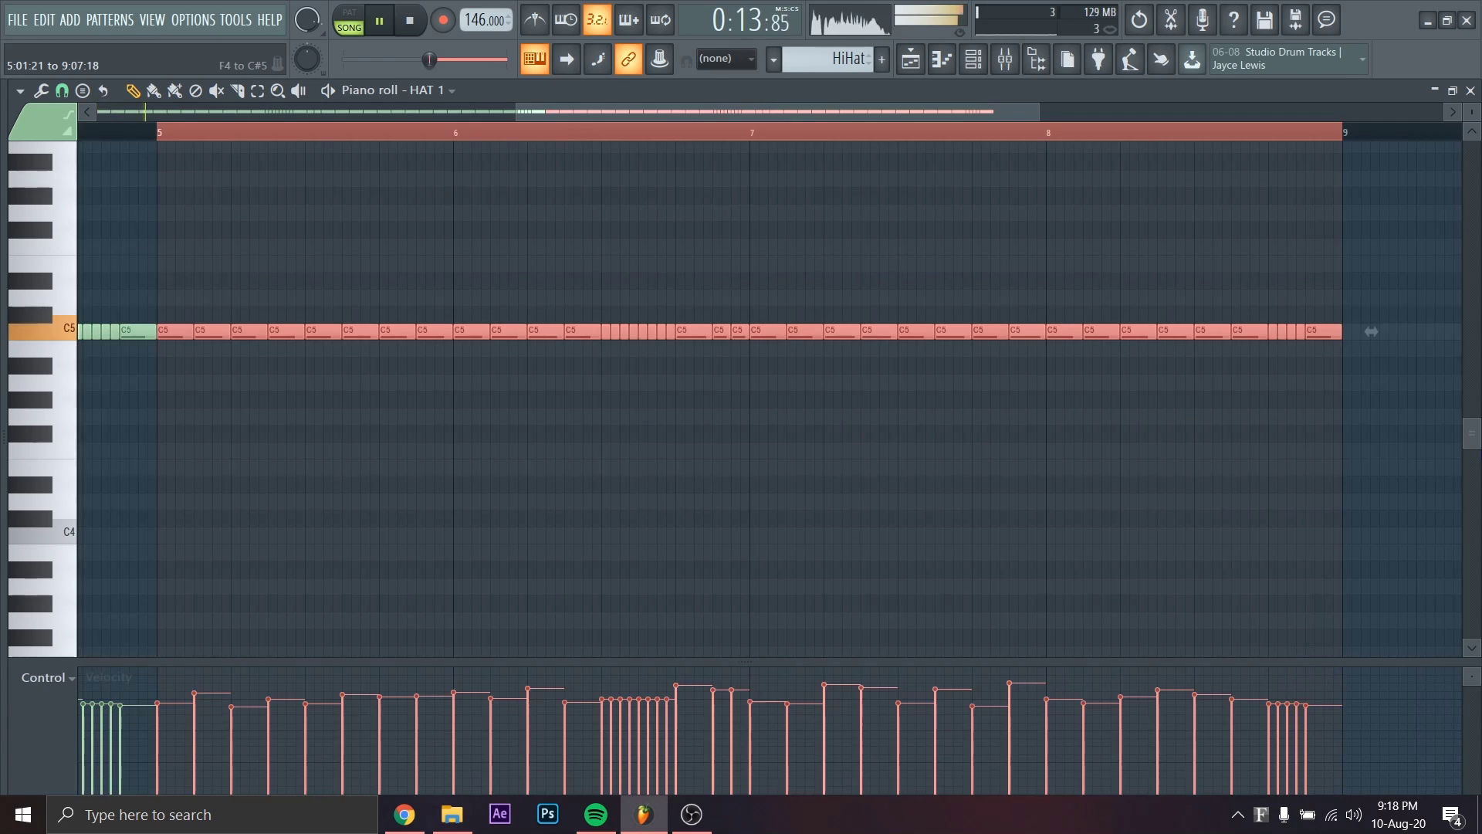
pyautogui.click(1299, 511)
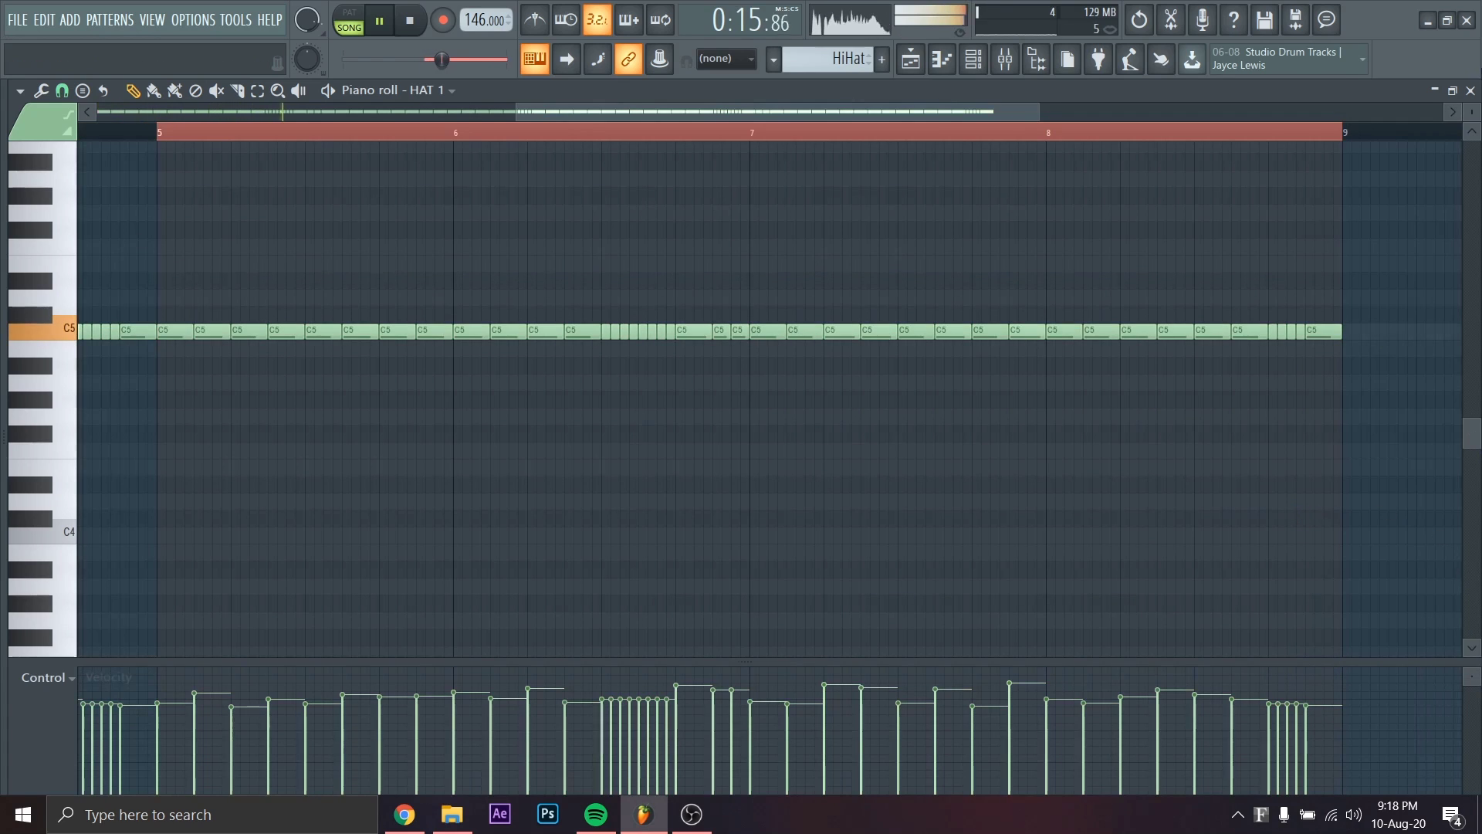
# Close the hi-hat piano roll and insert an empty playlist track at Track 5, above the kicks
pyautogui.click(1470, 91)
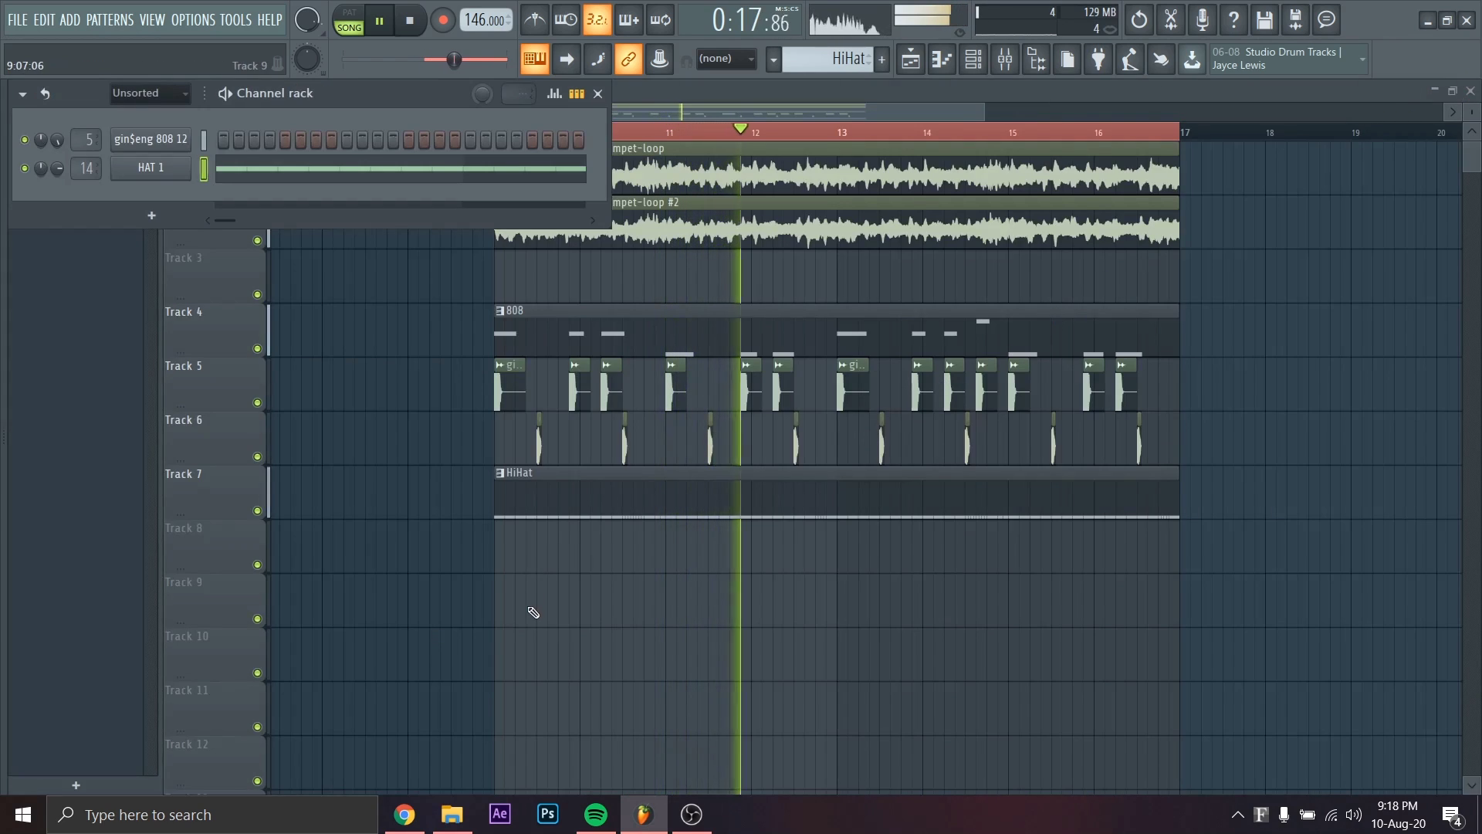
pyautogui.rightClick(228, 389)
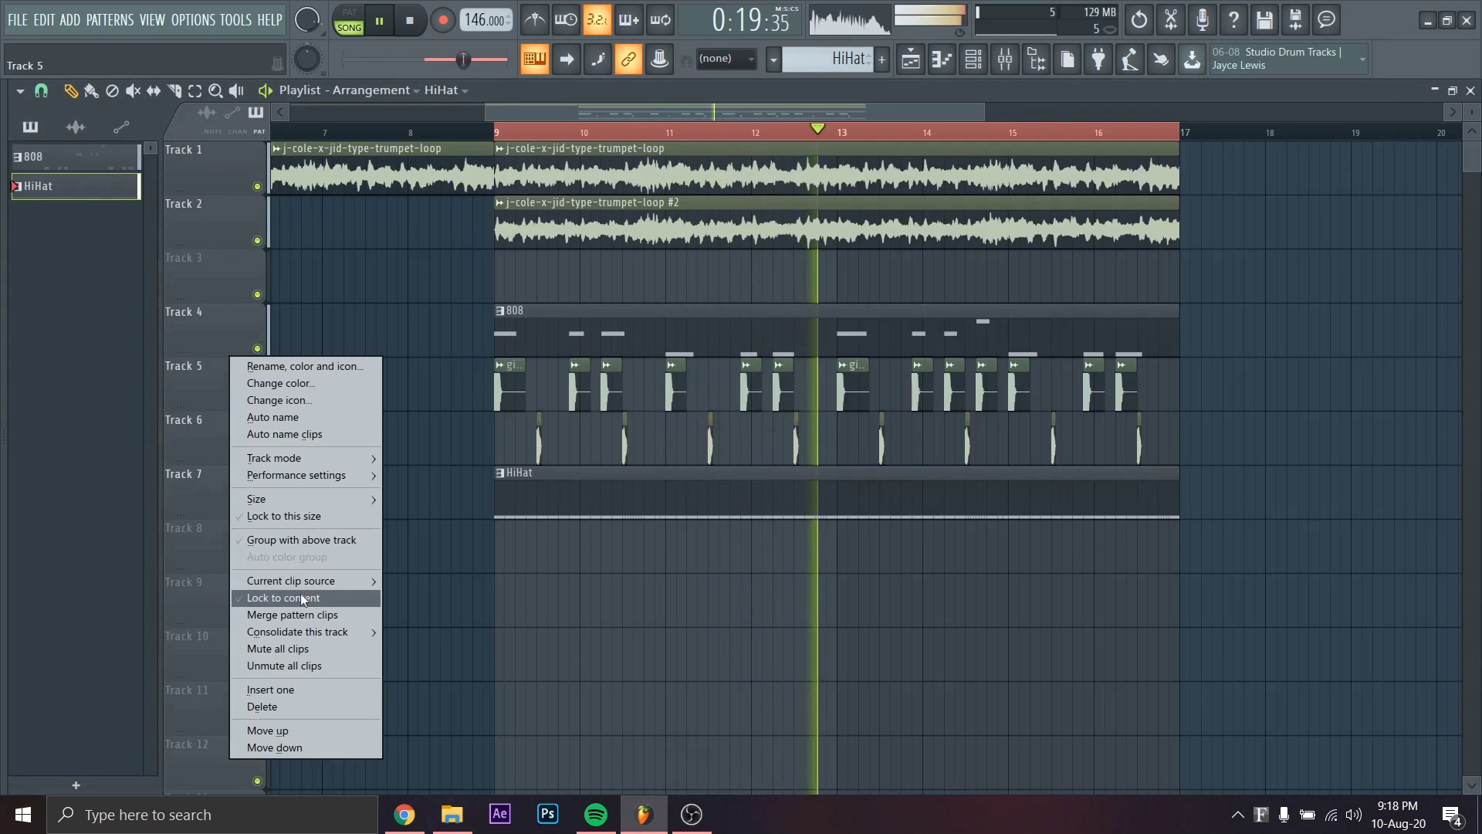
pyautogui.click(312, 689)
# Clone the gin$eng 808 12 channel and place a new pattern named 808 Octave on Track 5 alongside the 808 clip
pyautogui.press('F6')
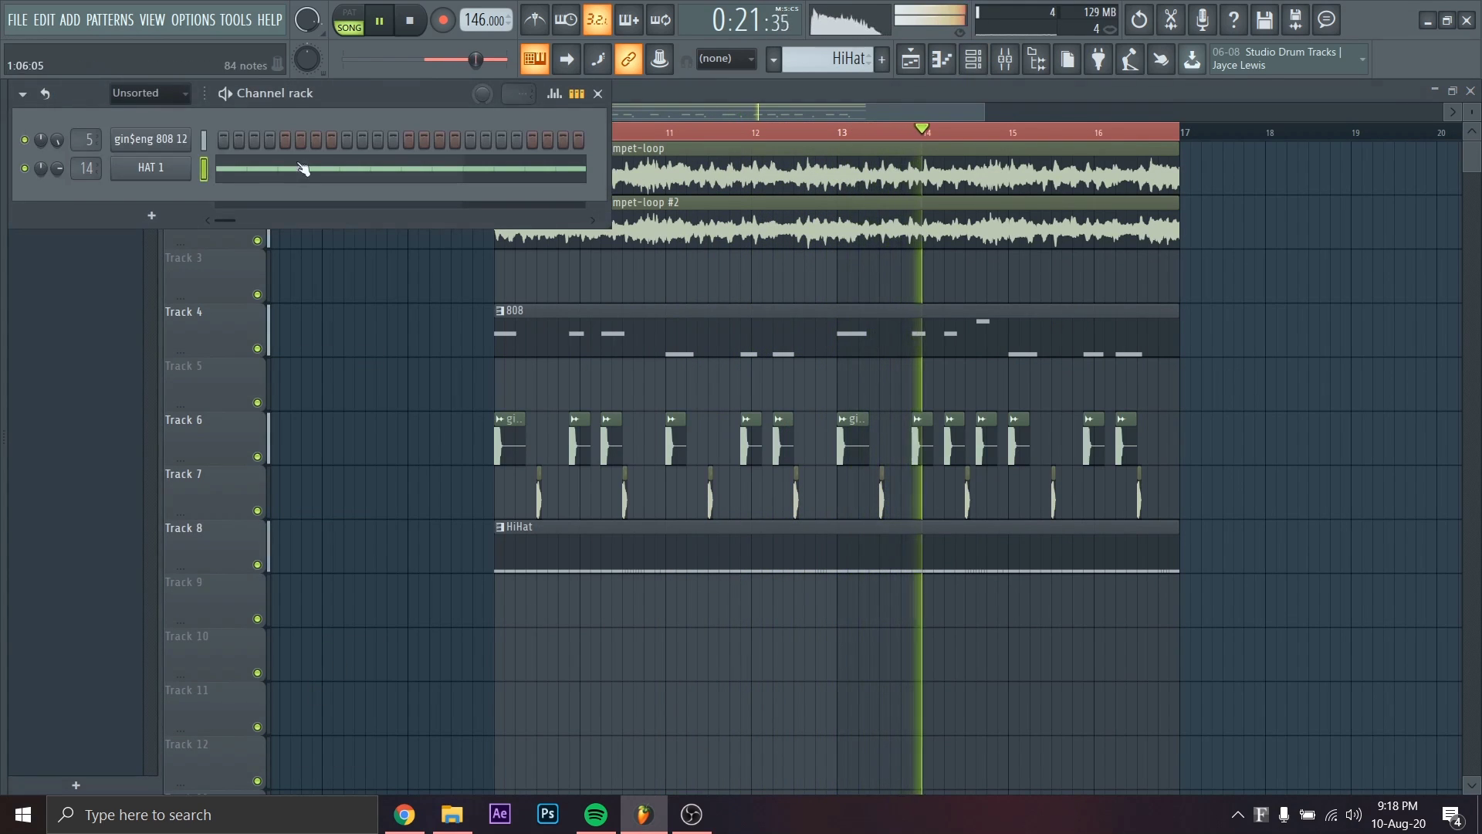
pyautogui.rightClick(152, 142)
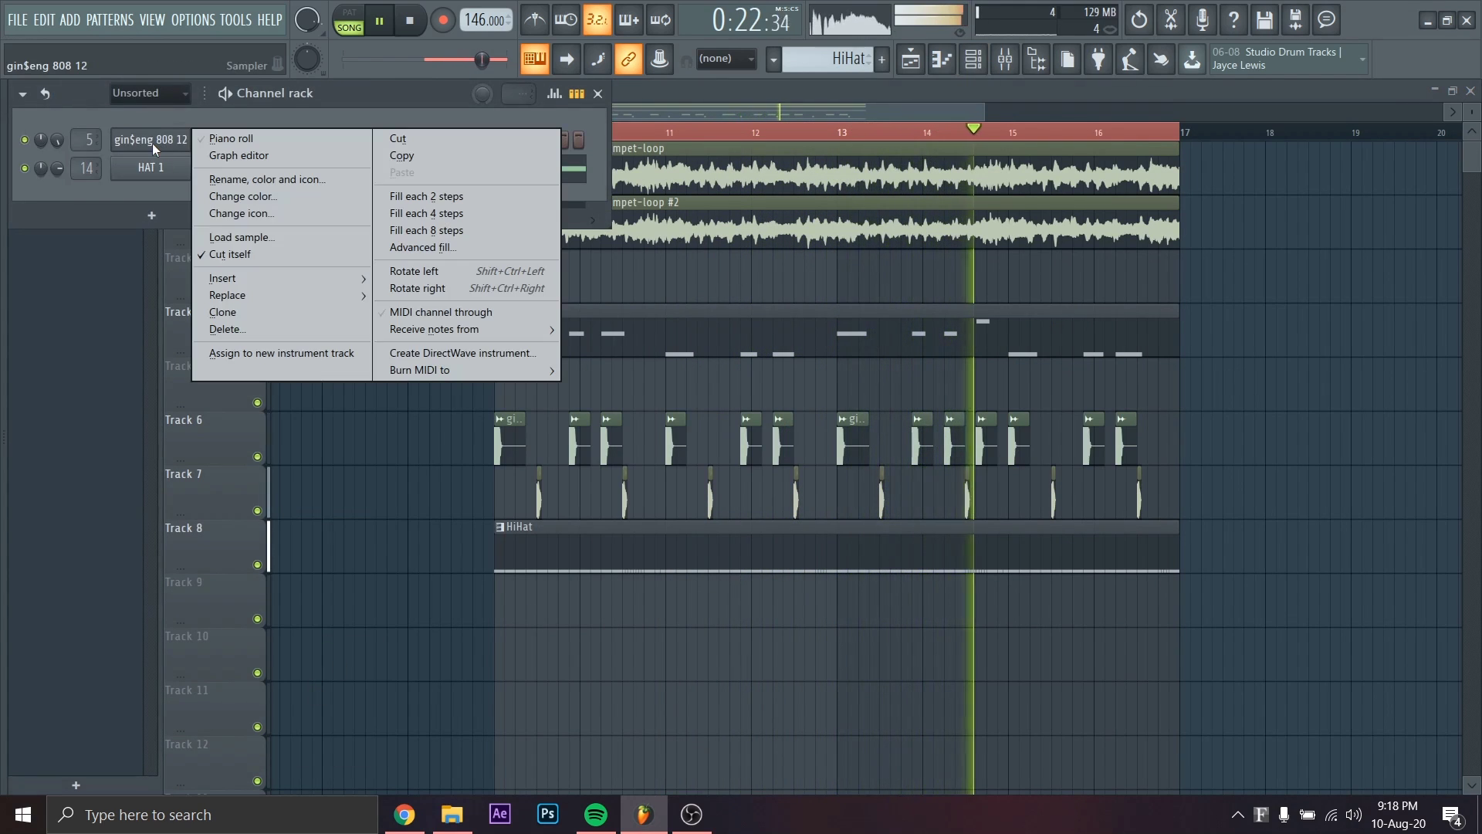
pyautogui.click(241, 316)
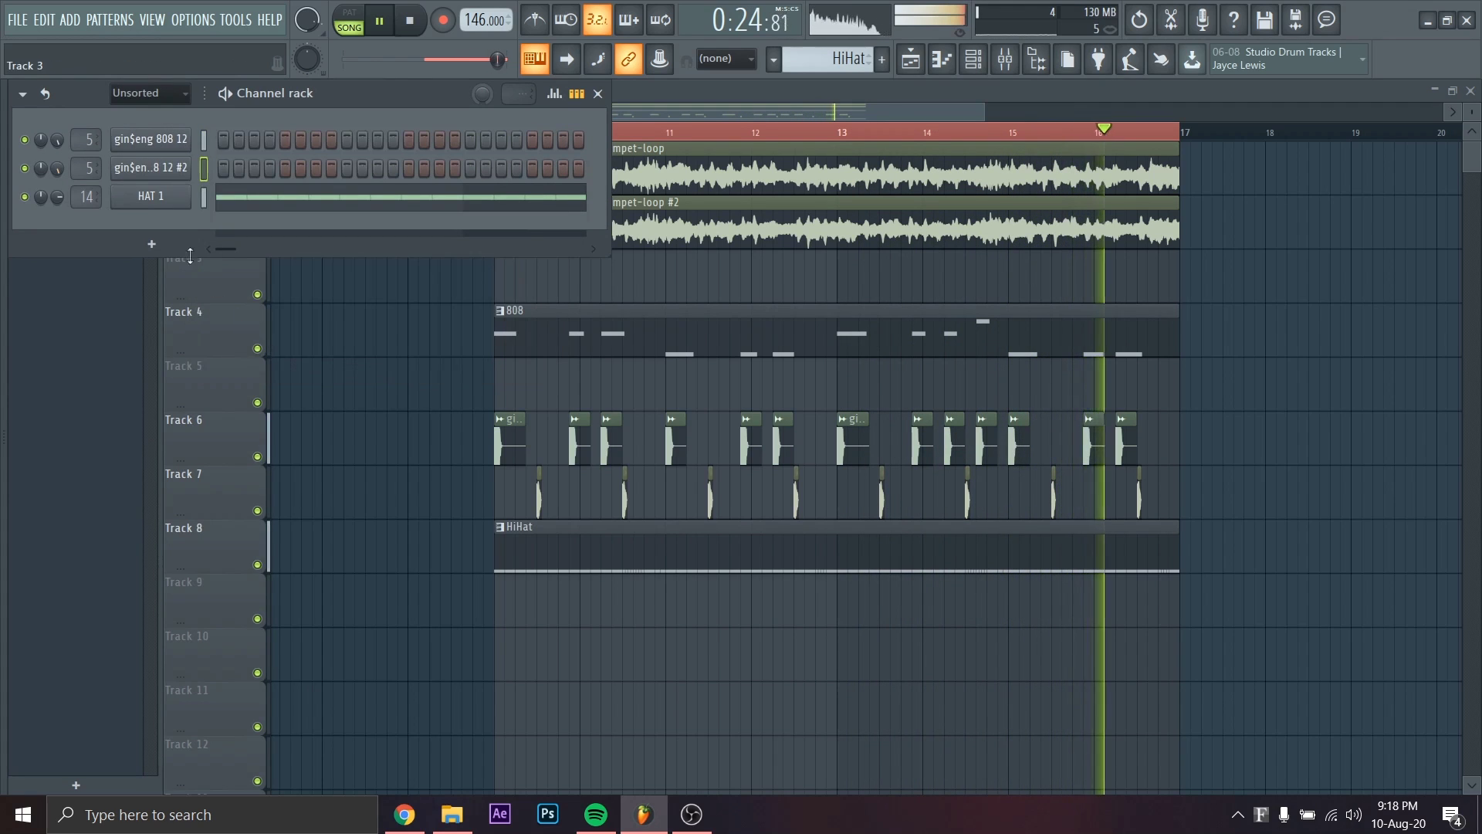
pyautogui.click(170, 170)
pyautogui.click(171, 170)
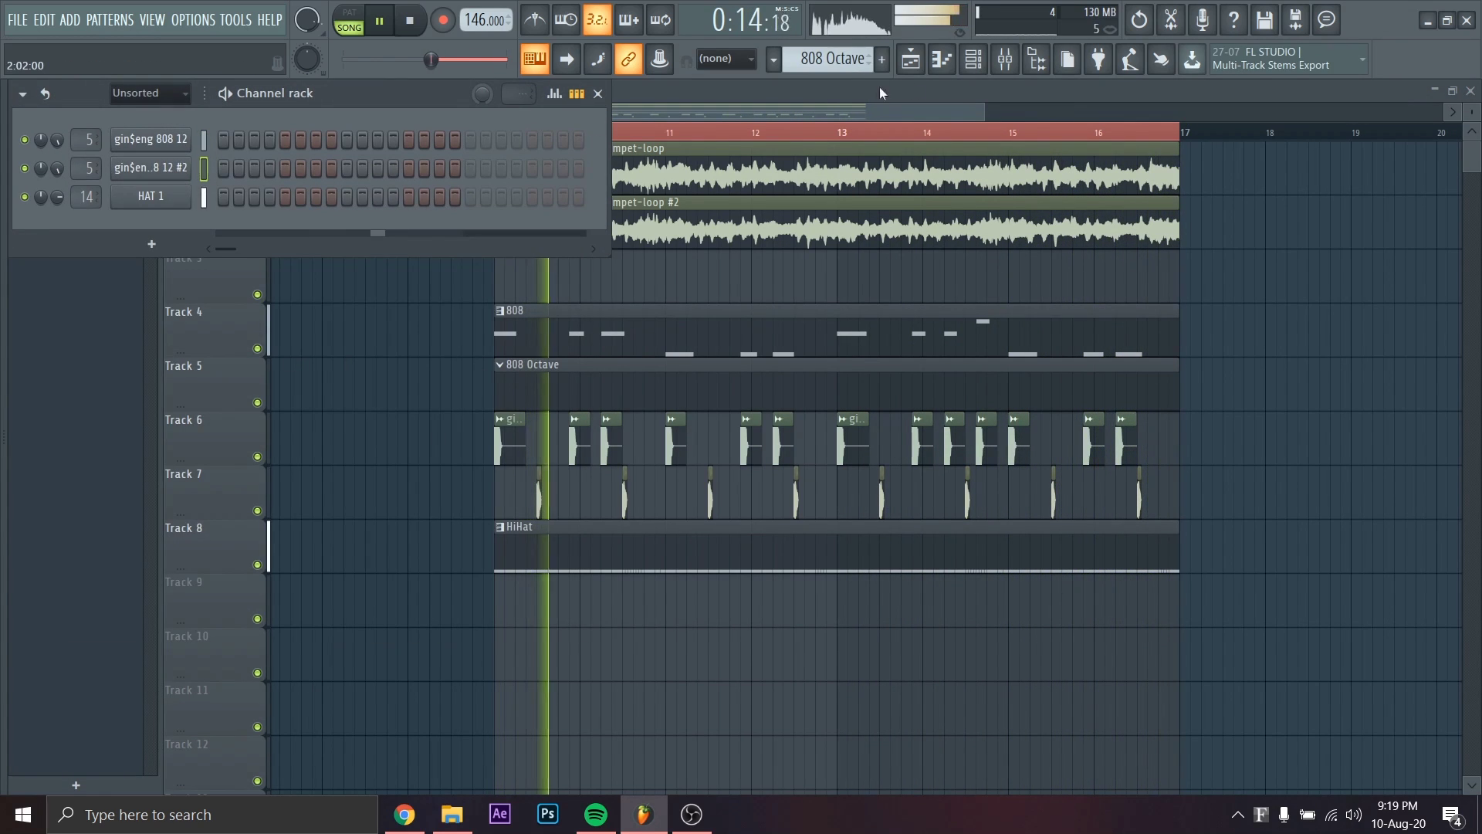
# Open the cloned 808's piano roll in the 808 Octave pattern and fill in the bassline with notes at A#5 and F5
pyautogui.click(1006, 65)
pyautogui.click(1006, 70)
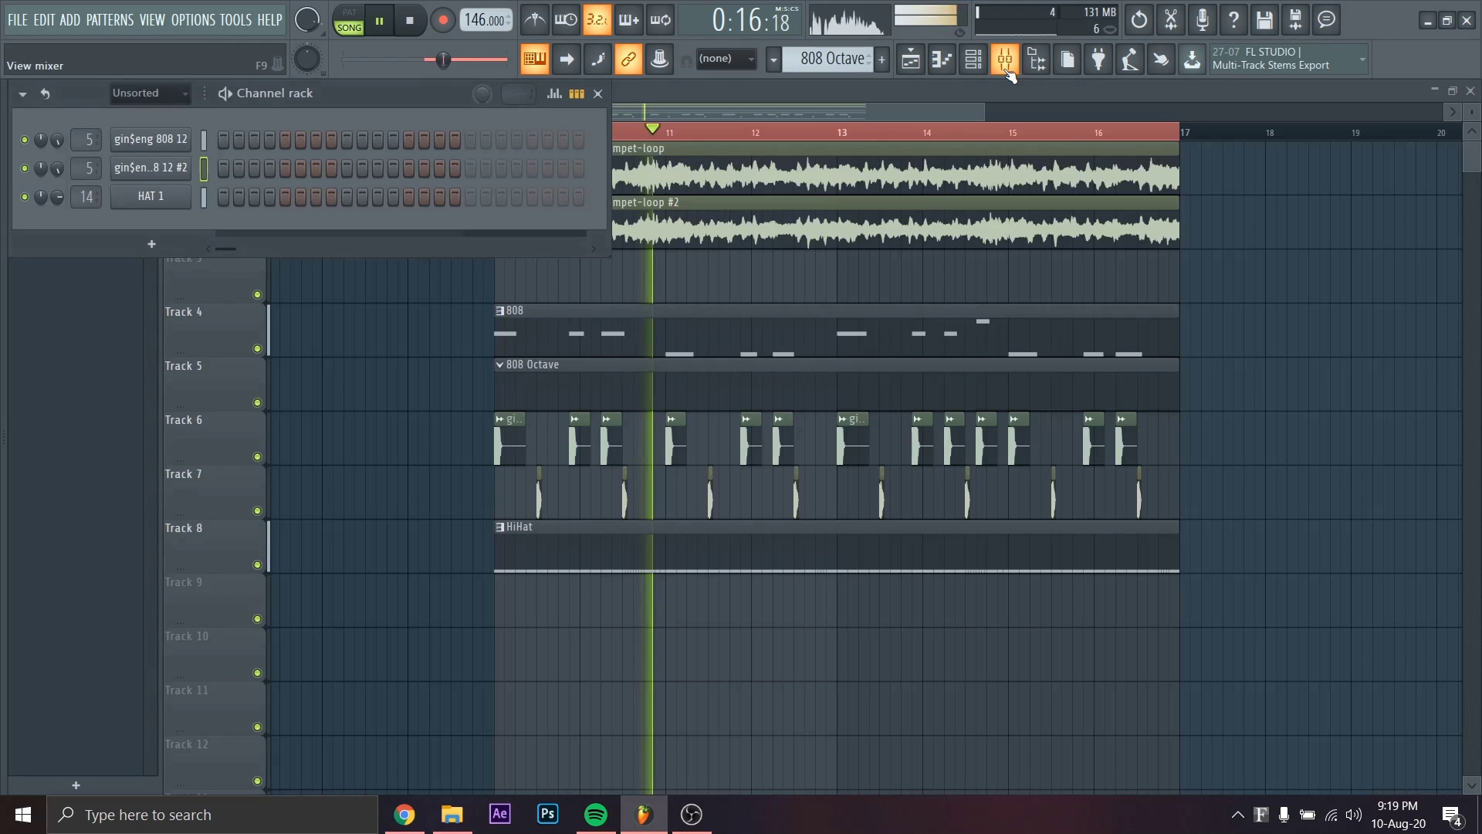
pyautogui.click(946, 66)
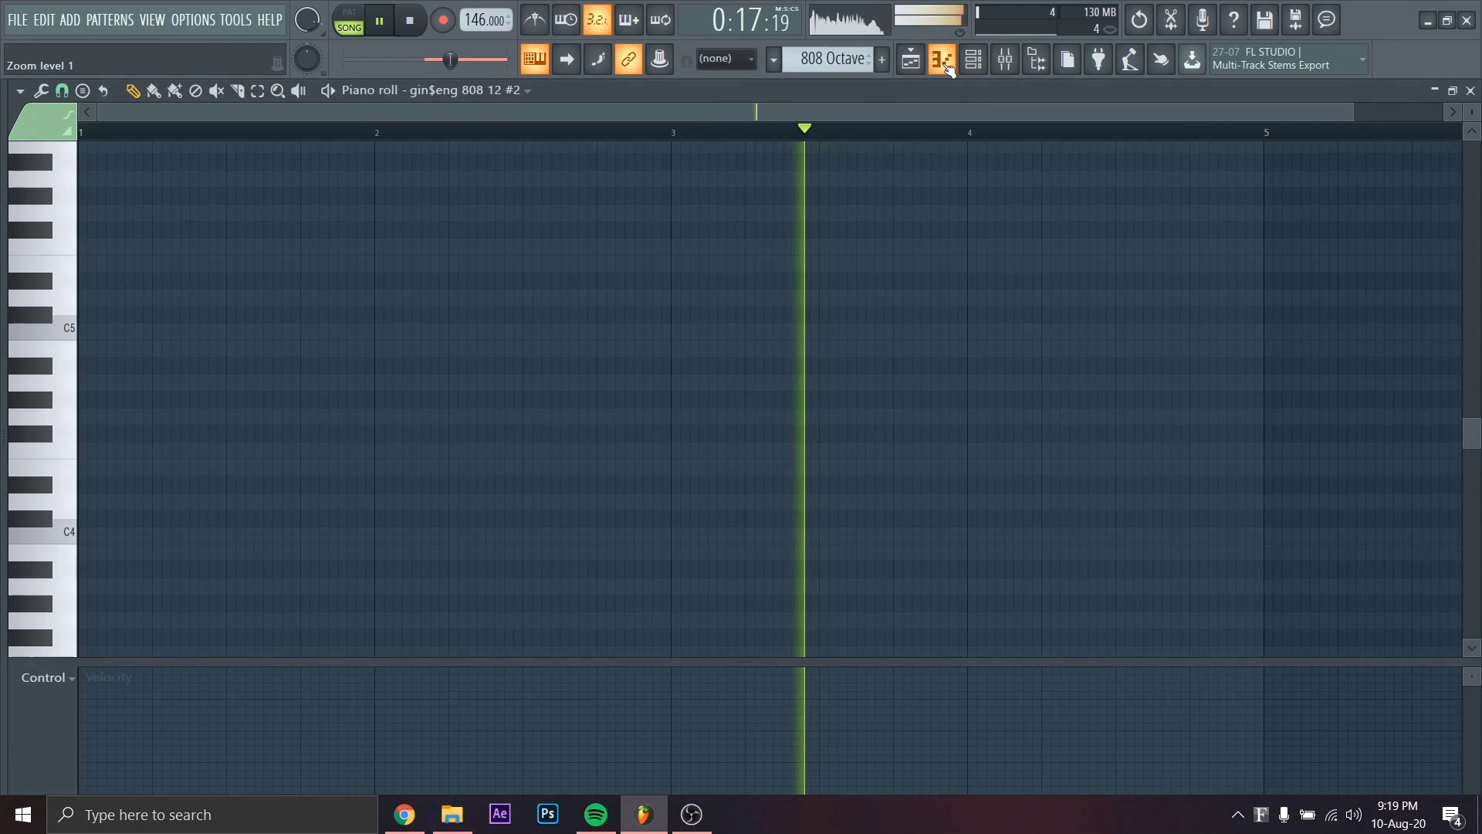
# Assign the cloned 808 channel to its own mixer insert 6 and reset that insert's name
pyautogui.click(1471, 92)
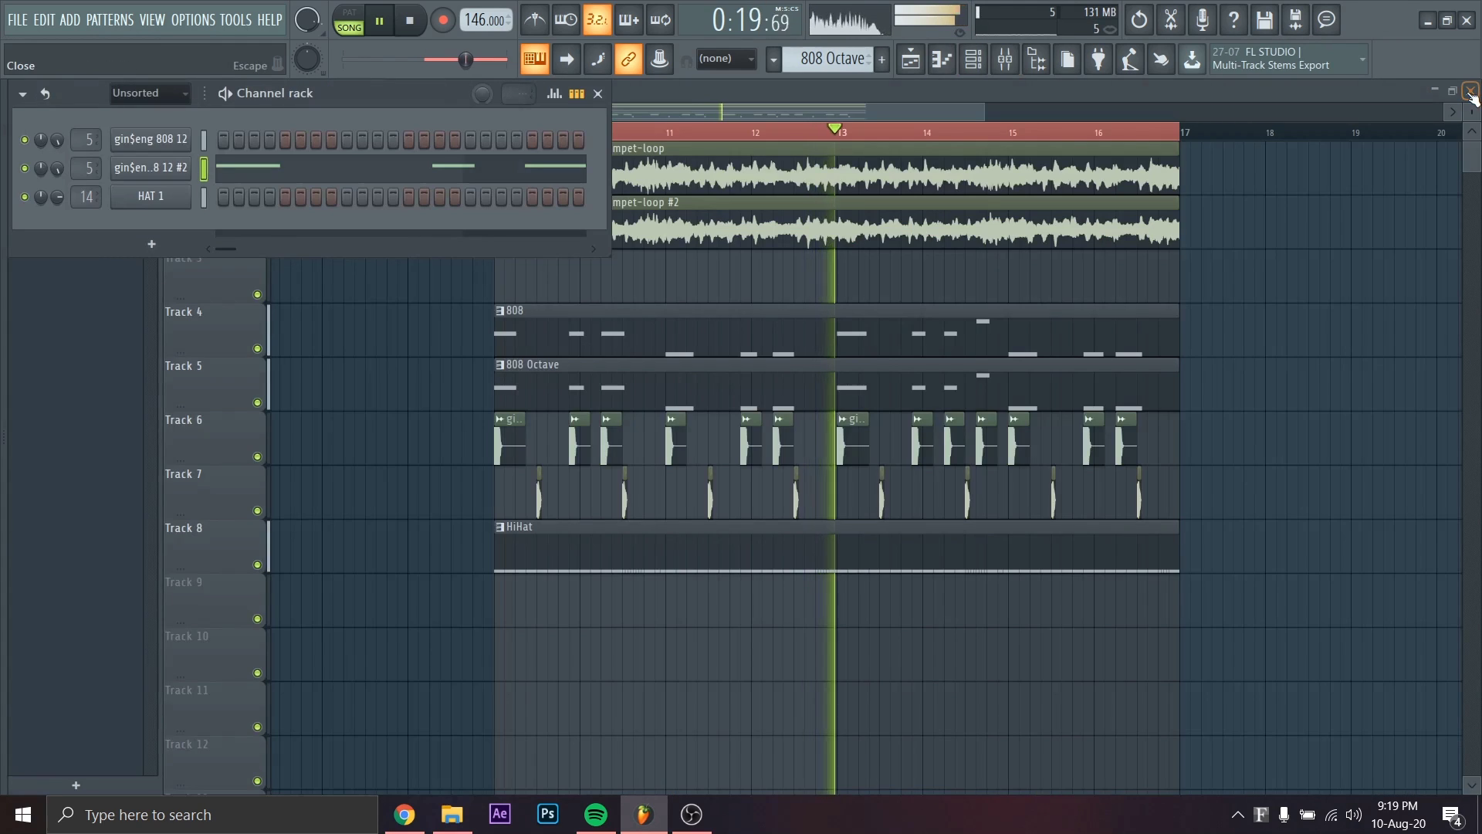
pyautogui.click(1005, 60)
pyautogui.click(173, 270)
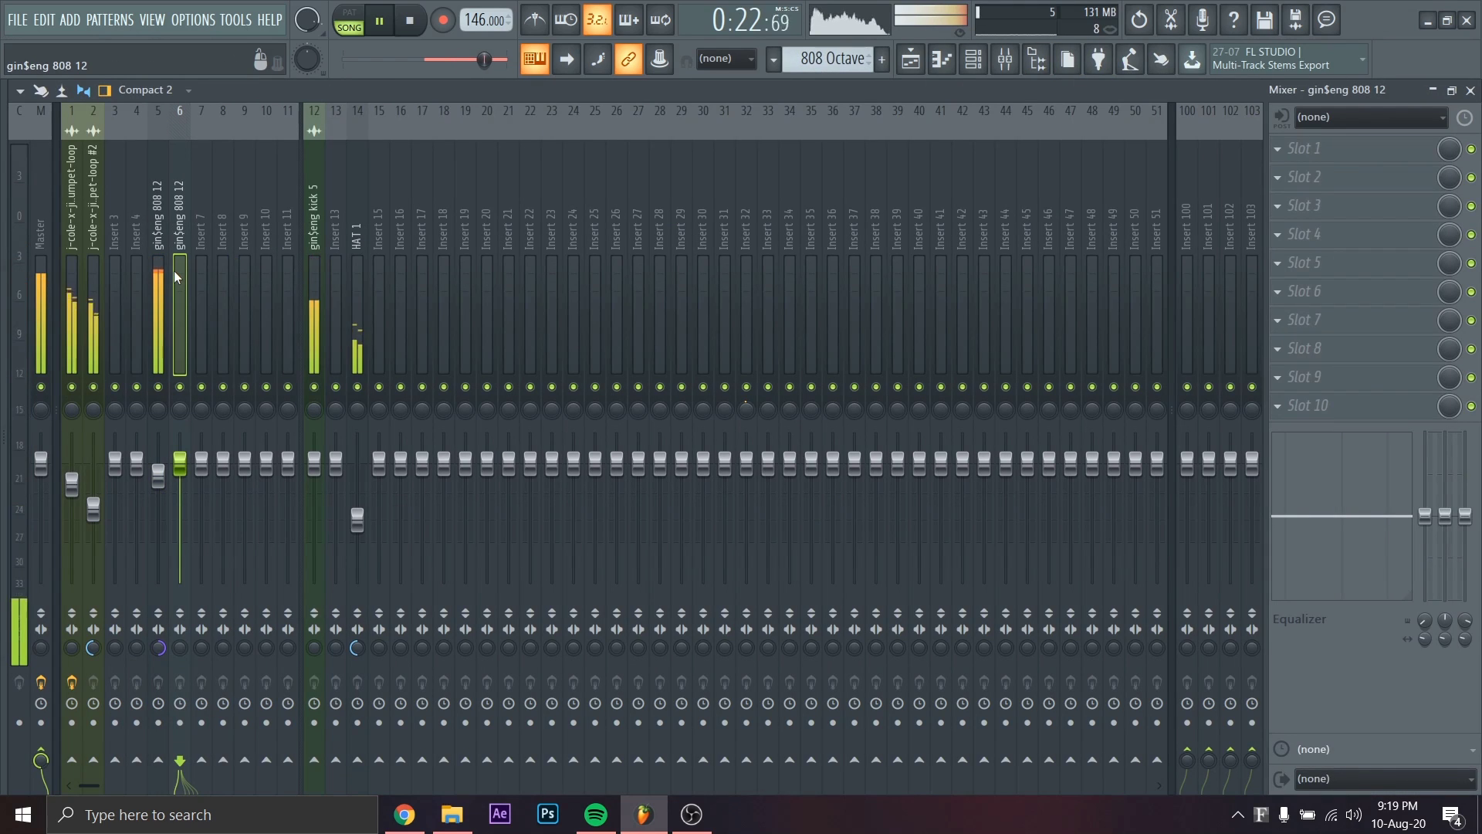
pyautogui.press('F2')
pyautogui.press('Delete')
pyautogui.press('Return')
pyautogui.hotkey('ctrl', 'l')
# Lower the volume of the cloned 808's mixer track and merge its stereo separation
pyautogui.moveTo(180, 463); pyautogui.dragTo(180, 477)
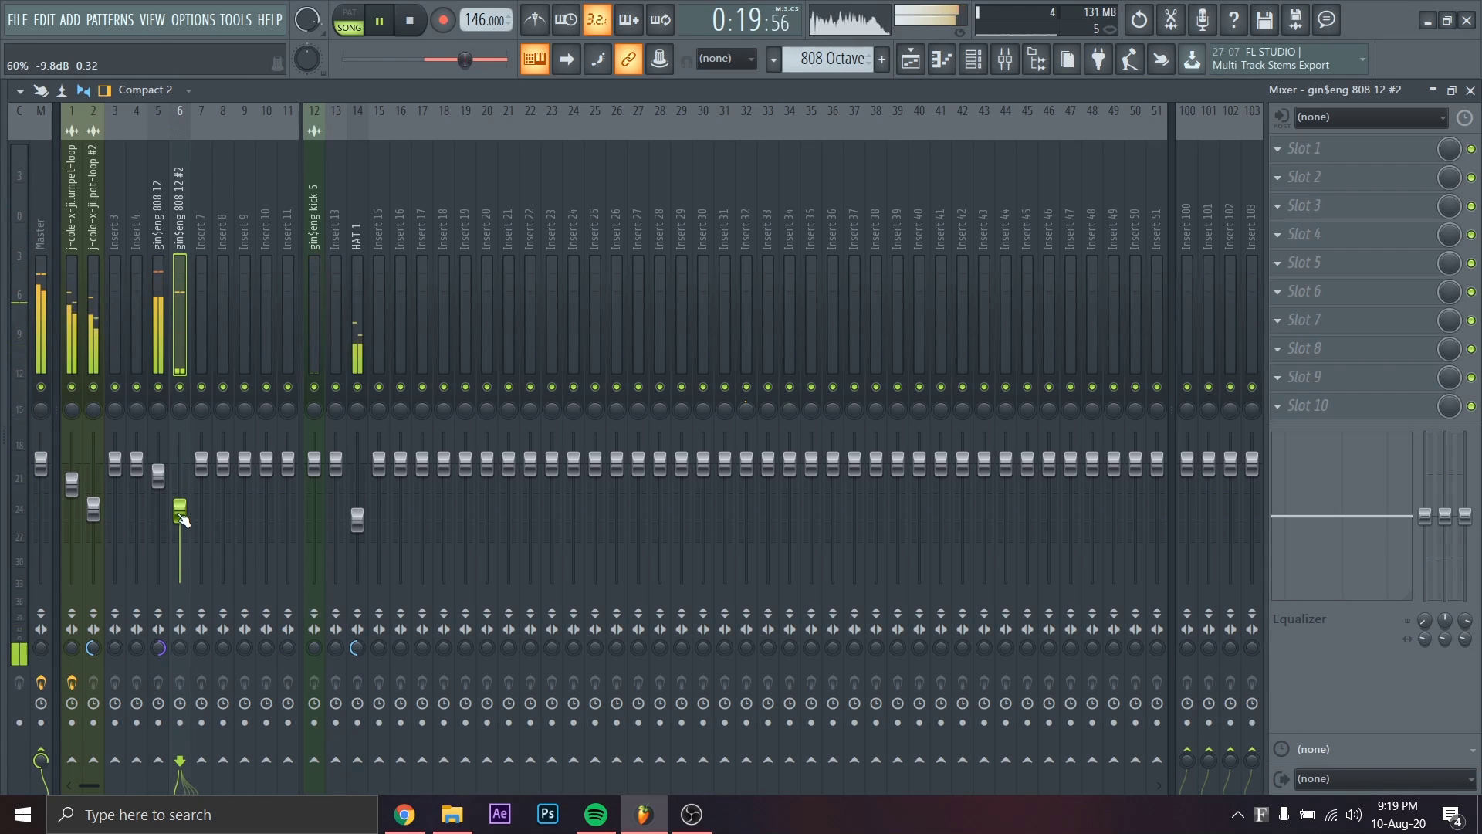
pyautogui.moveTo(186, 647); pyautogui.dragTo(185, 617)
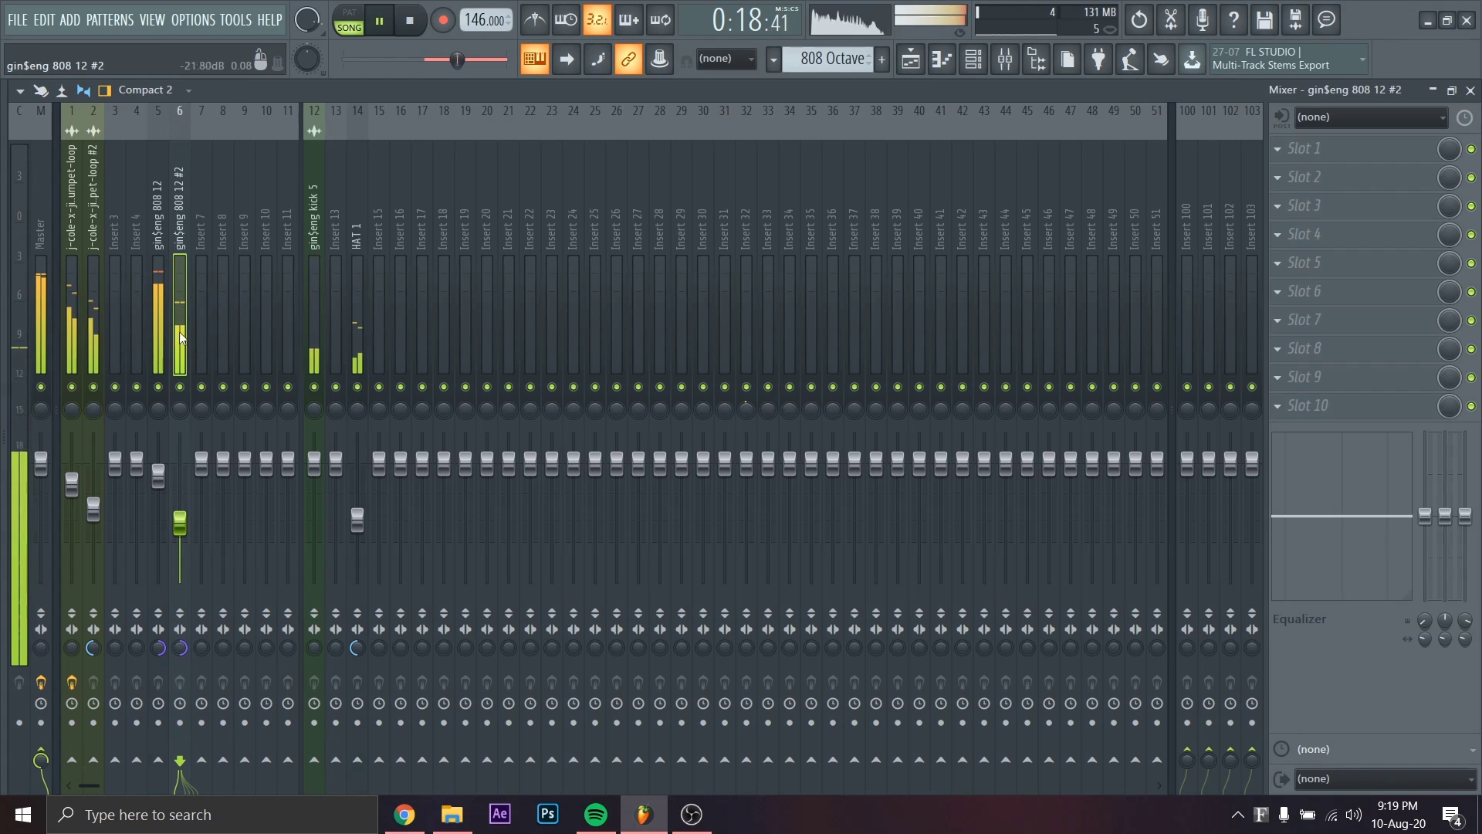
# Route both gin$eng 808 12 mixer tracks into insert 7 instead of directly to the Master
pyautogui.click(206, 763)
pyautogui.press('Left')
pyautogui.click(207, 763)
pyautogui.press('Right')
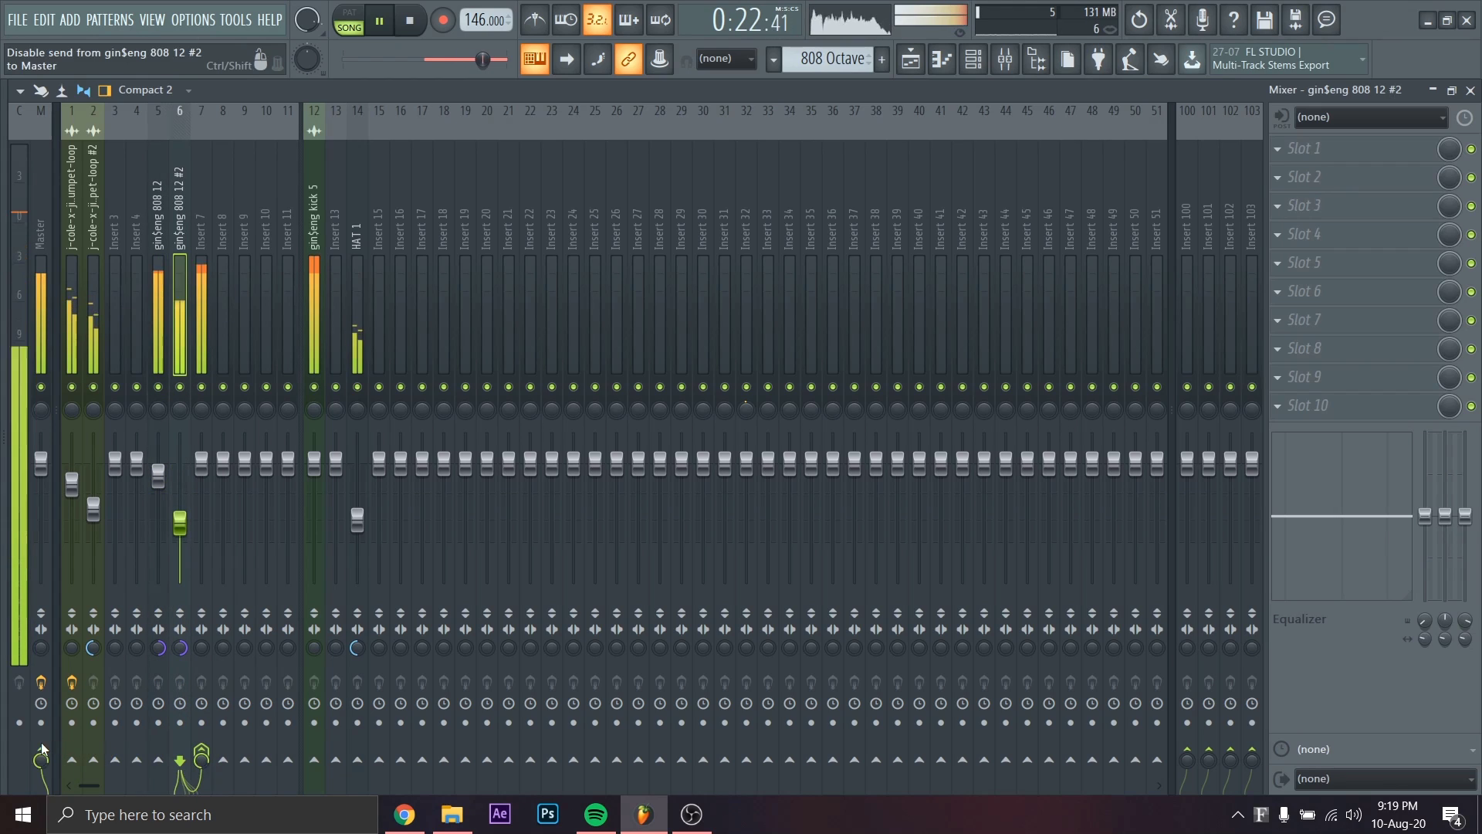
# Rename mixer insert 7 as 808
pyautogui.rightClick(200, 312)
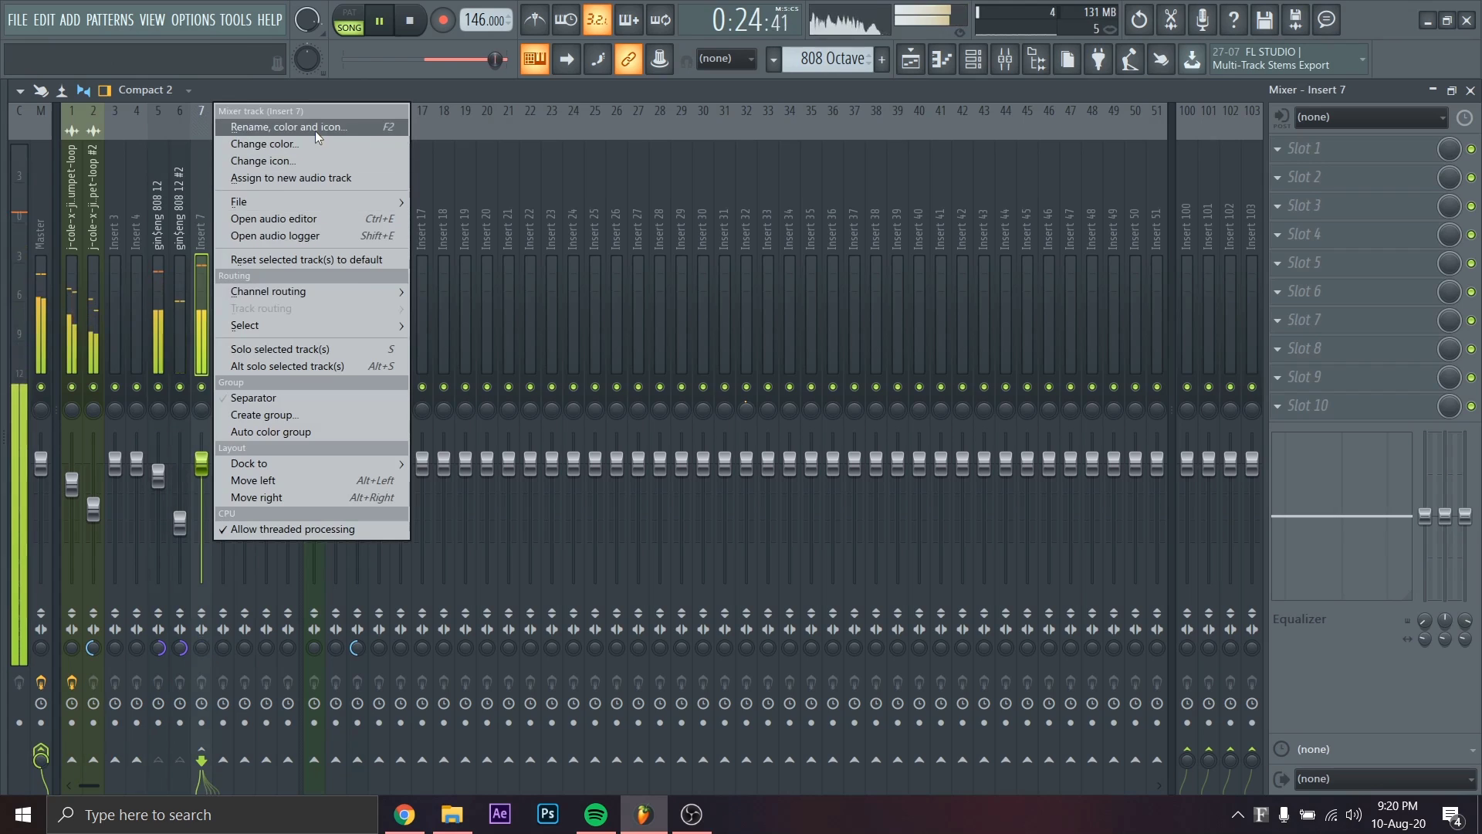
pyautogui.click(314, 133)
pyautogui.write('808')
pyautogui.click(303, 120)
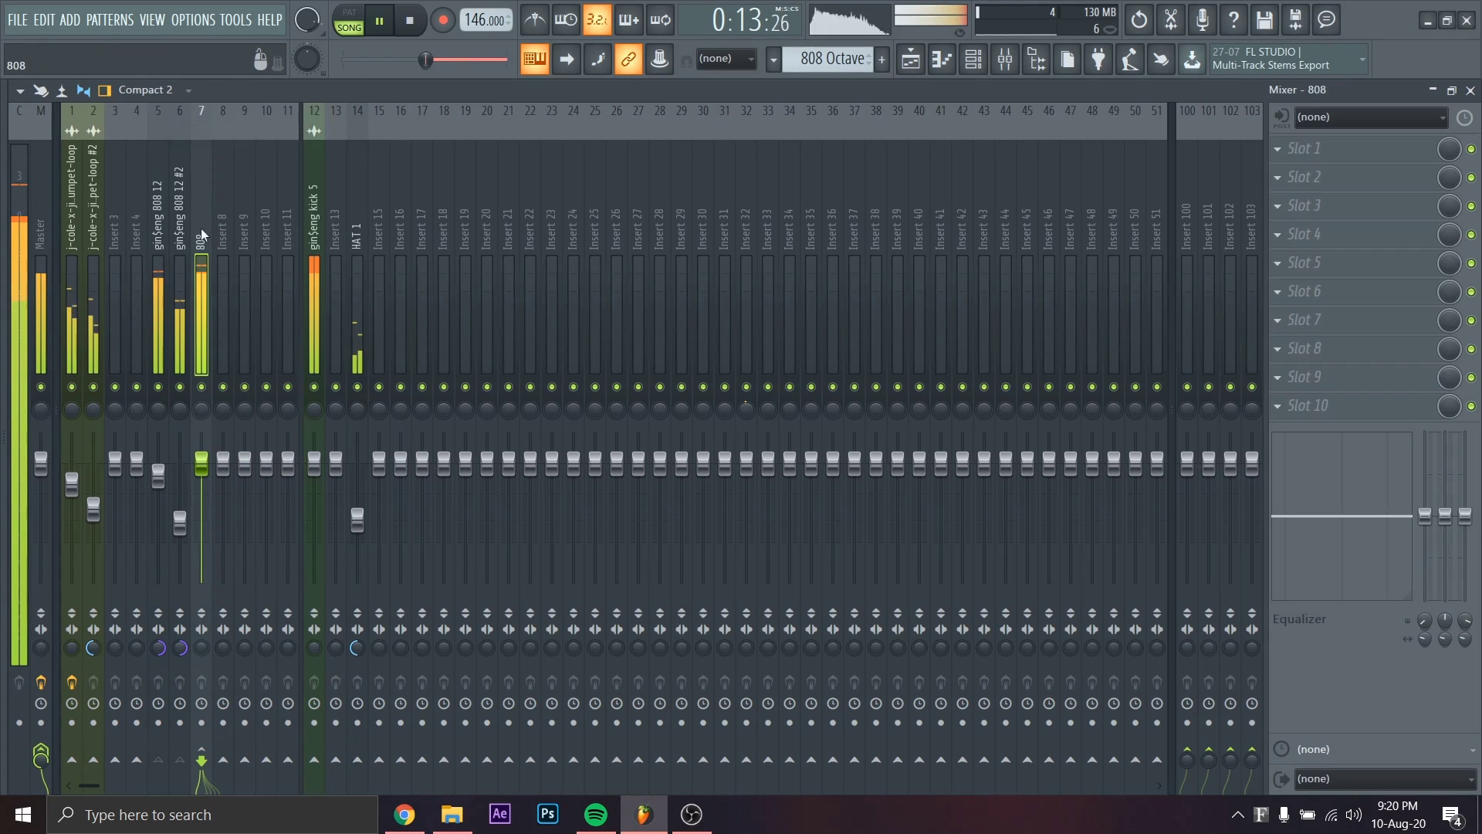
# Add Fruity Parametric EQ 2 to the gin$eng 808 12 #2 track and set band 7 to Steep 8, about -9.3 dB at 4606 Hz
pyautogui.click(190, 253)
pyautogui.click(1336, 149)
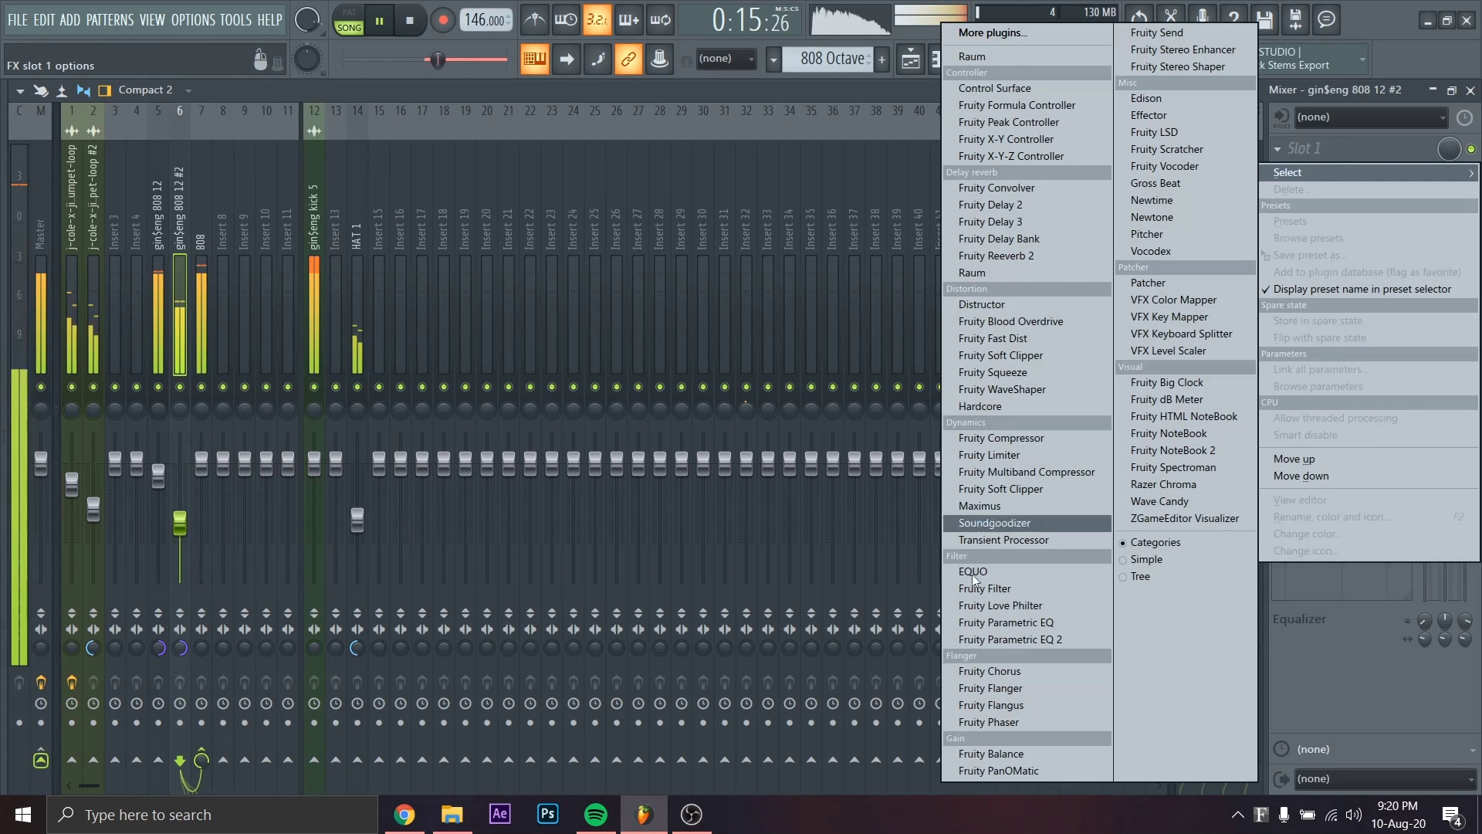
pyautogui.click(974, 639)
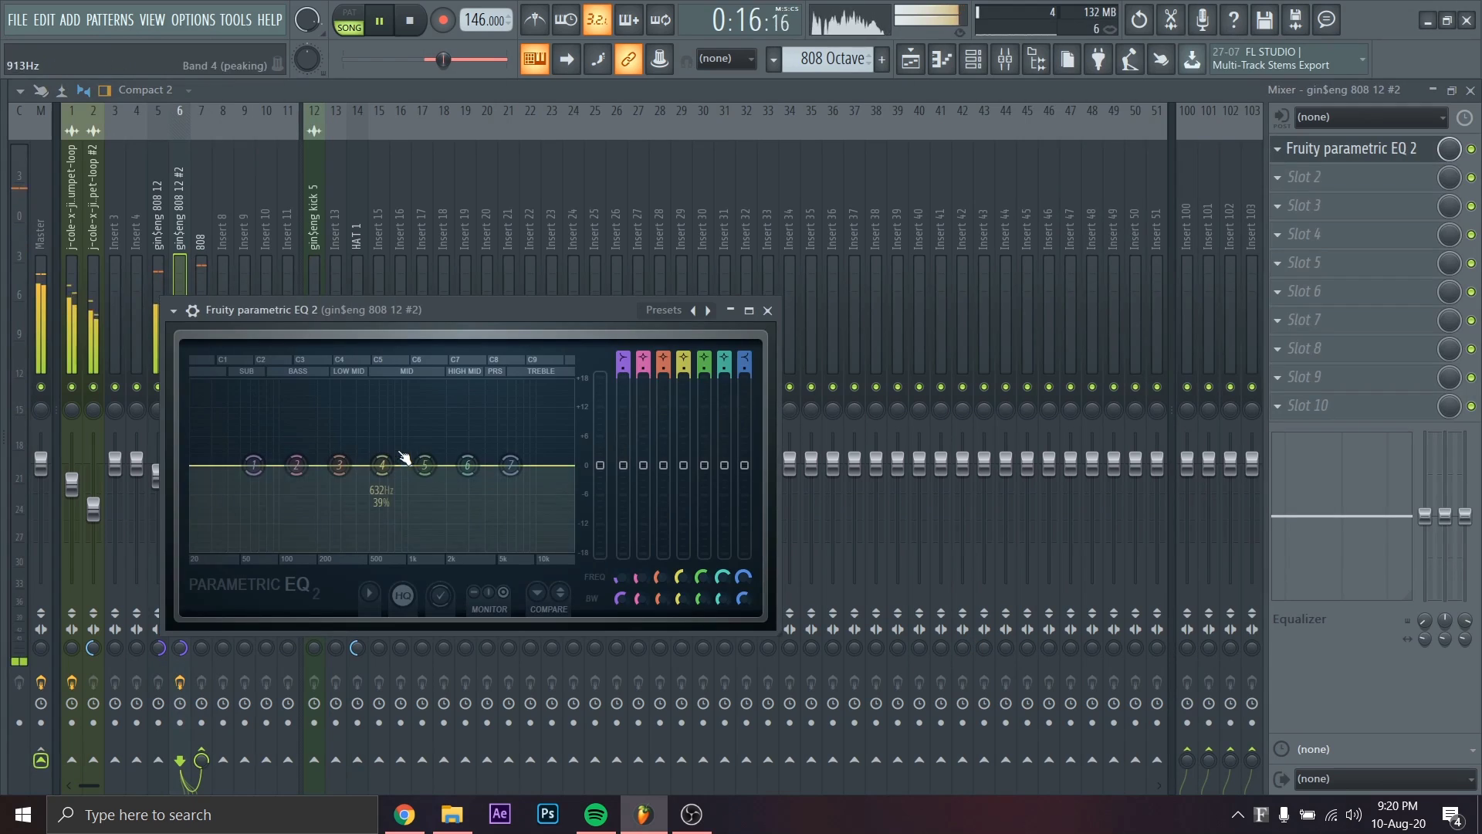
pyautogui.rightClick(511, 466)
pyautogui.click(588, 532)
pyautogui.moveTo(511, 465); pyautogui.dragTo(492, 511)
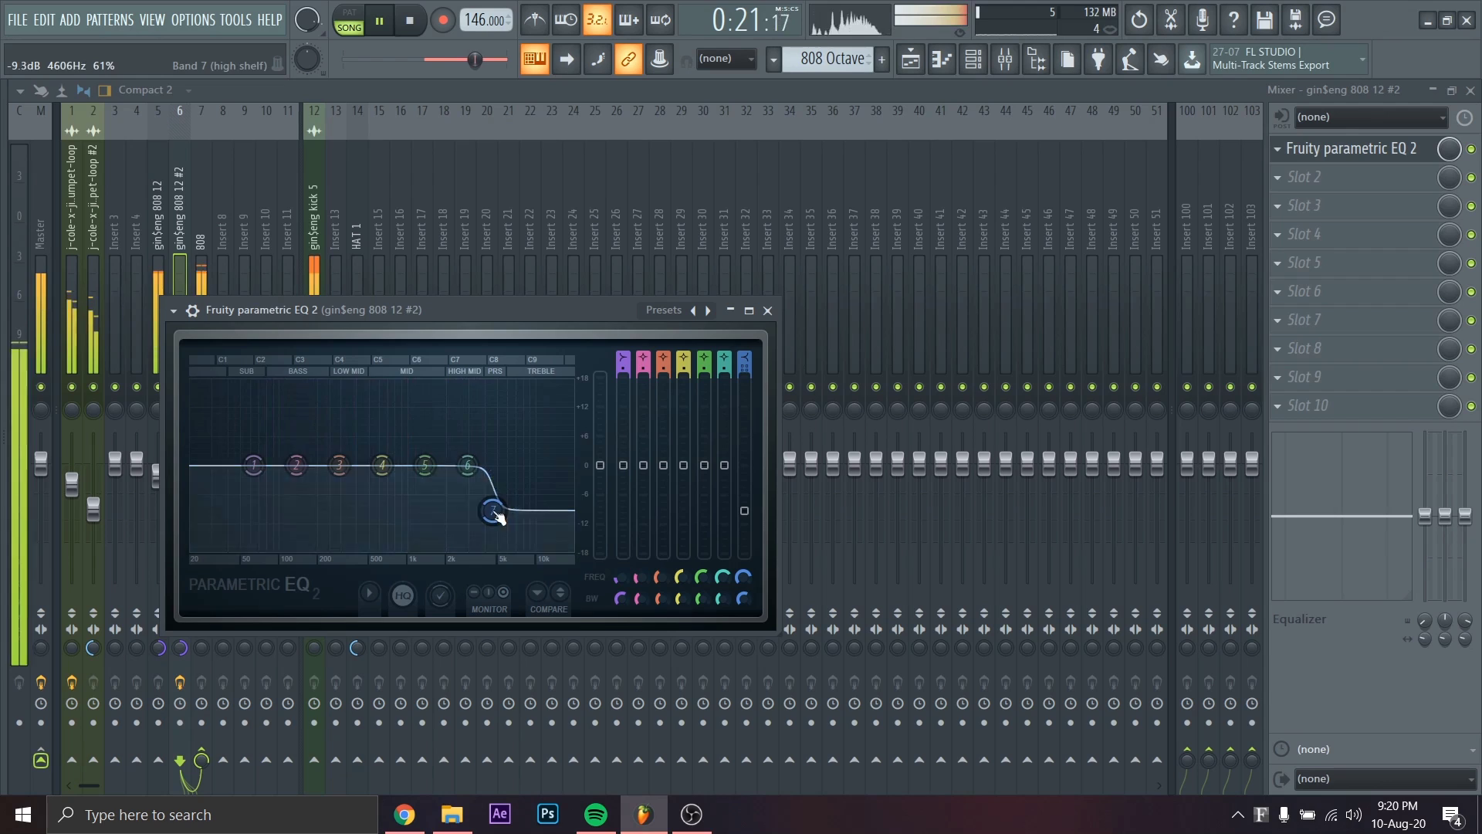
# Set band 1 of the cloned 808's EQ to Steep 8 and pull it fully down to cut the sub frequencies
pyautogui.rightClick(253, 466)
pyautogui.moveTo(284, 530)
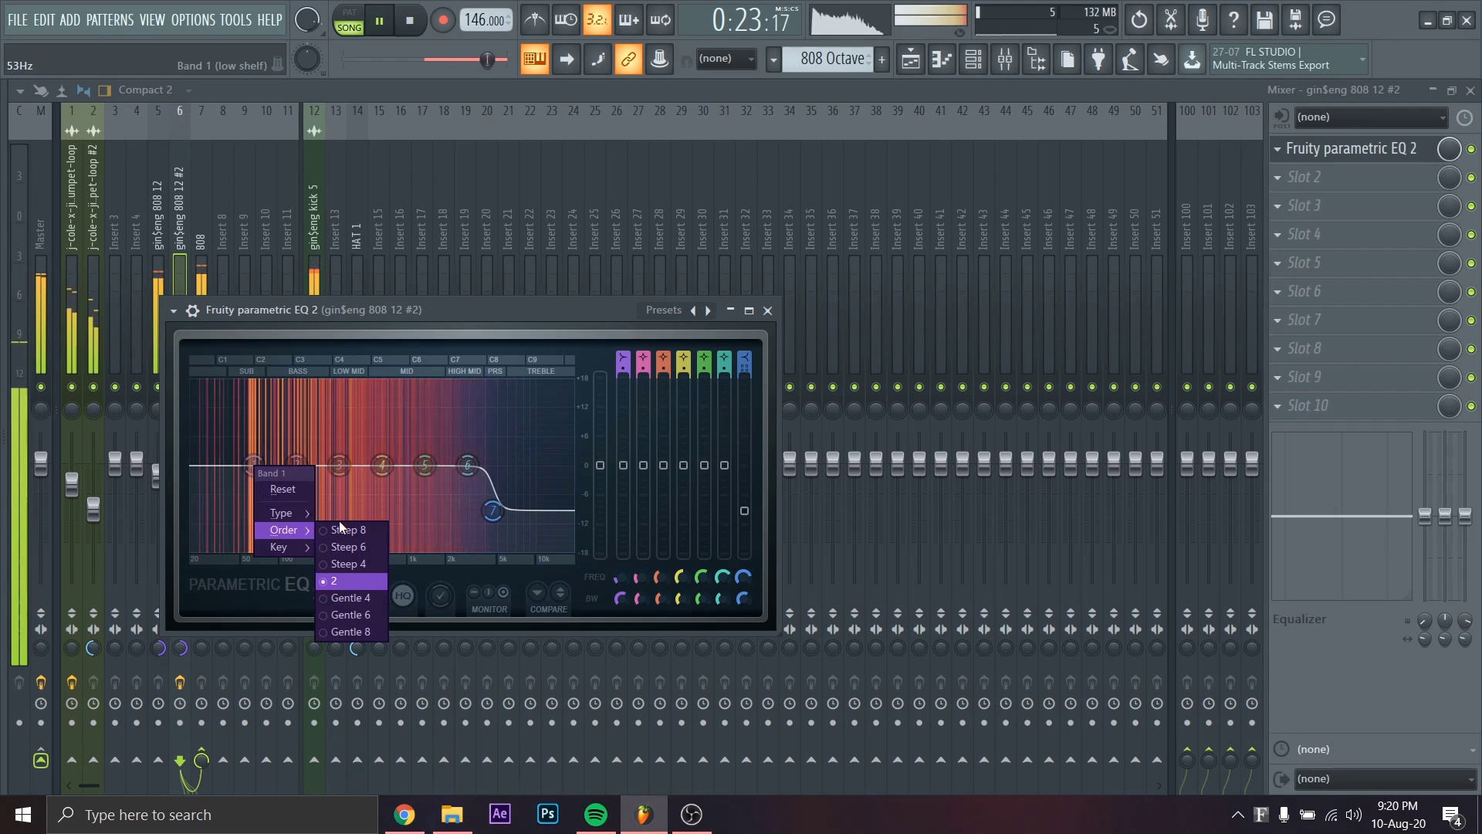
pyautogui.click(339, 529)
pyautogui.moveTo(253, 465); pyautogui.dragTo(250, 546)
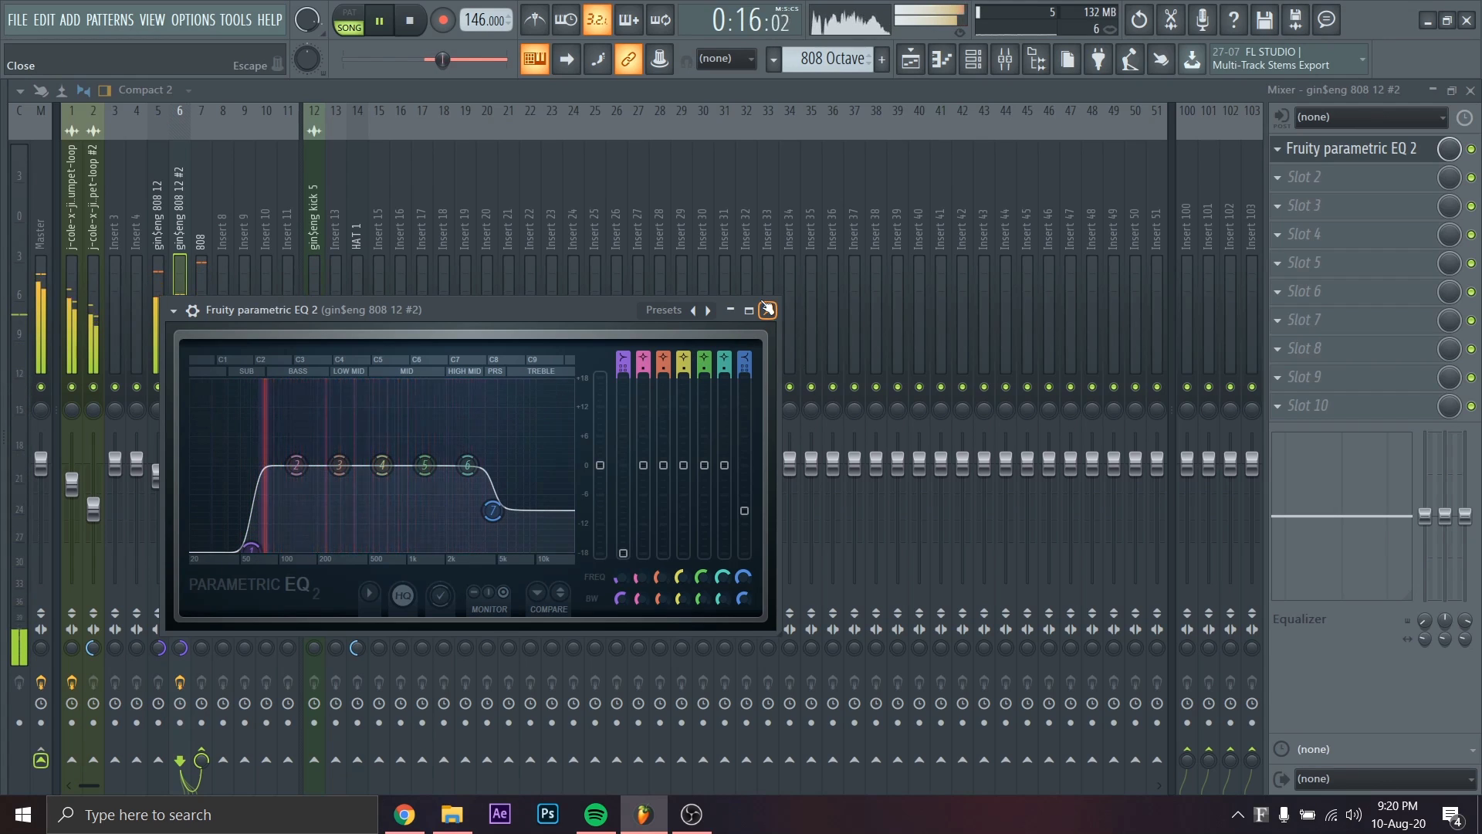
# Compare the cloned 808 with its EQ bypassed and active, and shift the band 1 low cut to a slightly lower frequency
pyautogui.click(1431, 149)
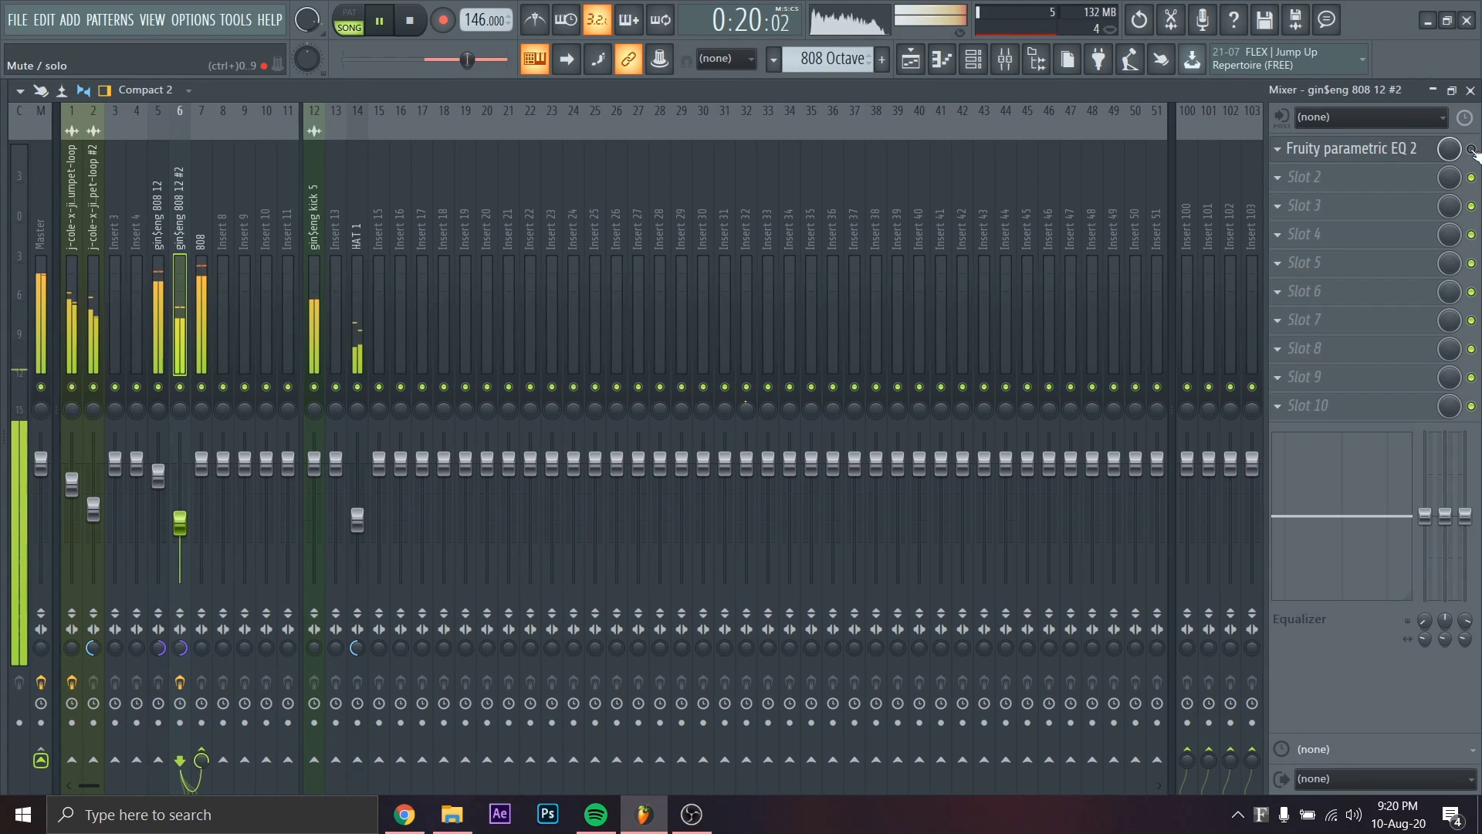
pyautogui.click(1401, 152)
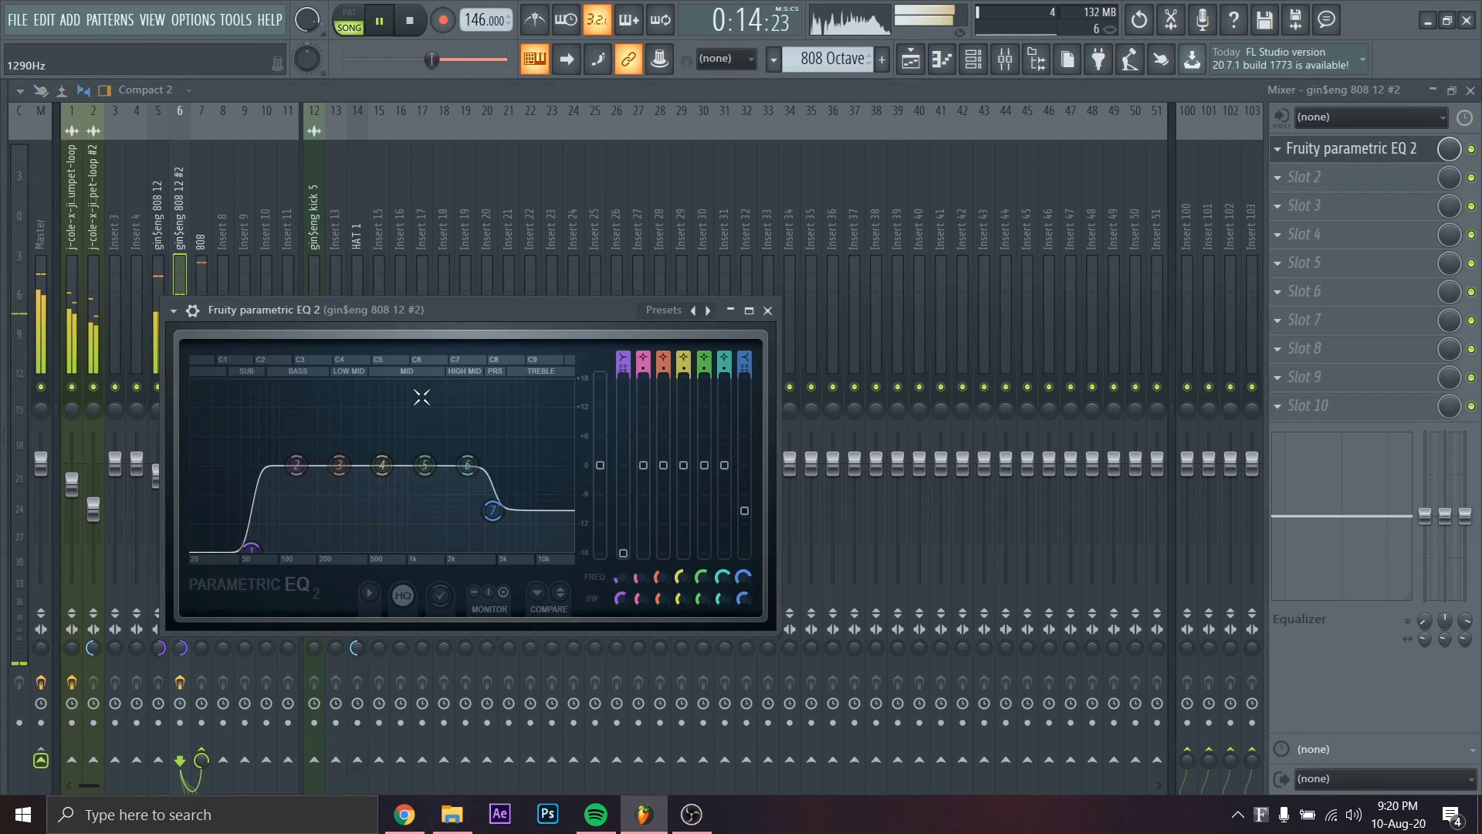
pyautogui.moveTo(240, 549); pyautogui.dragTo(235, 549)
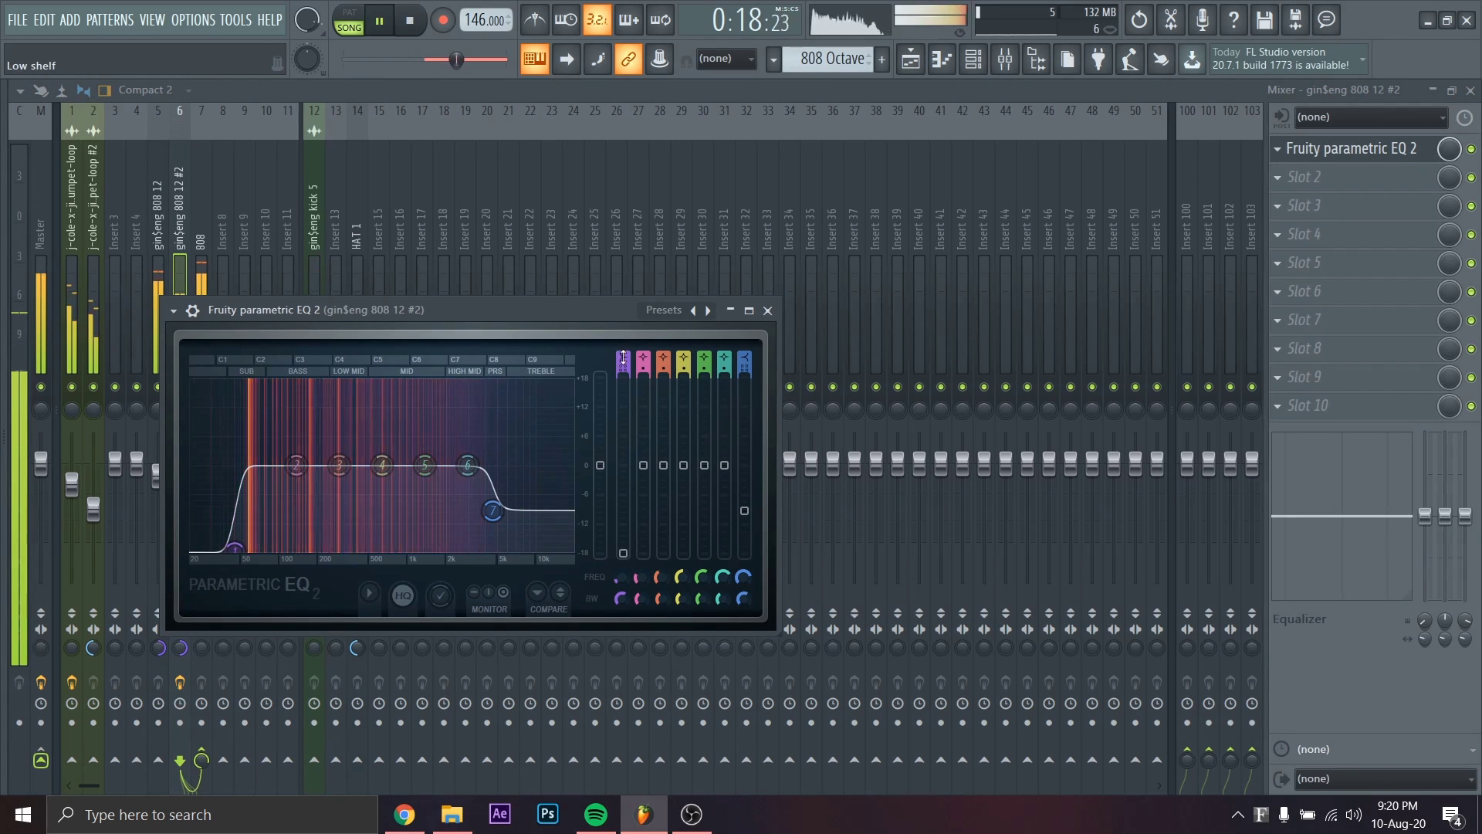
pyautogui.click(767, 310)
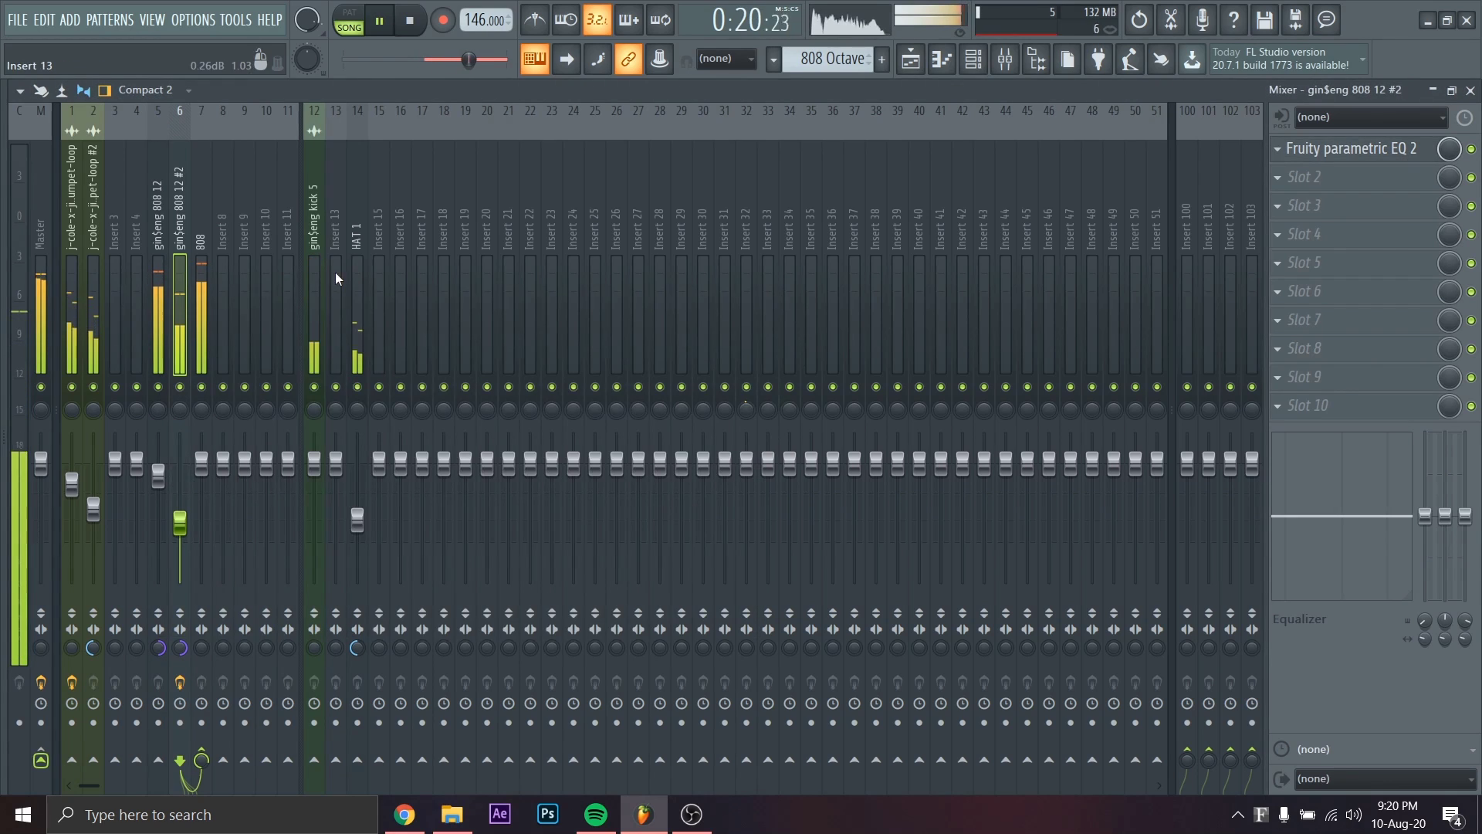
# Assign the CLAP 3 sample to mixer insert 13 and set its volume to about -8.4 dB
pyautogui.click(1471, 91)
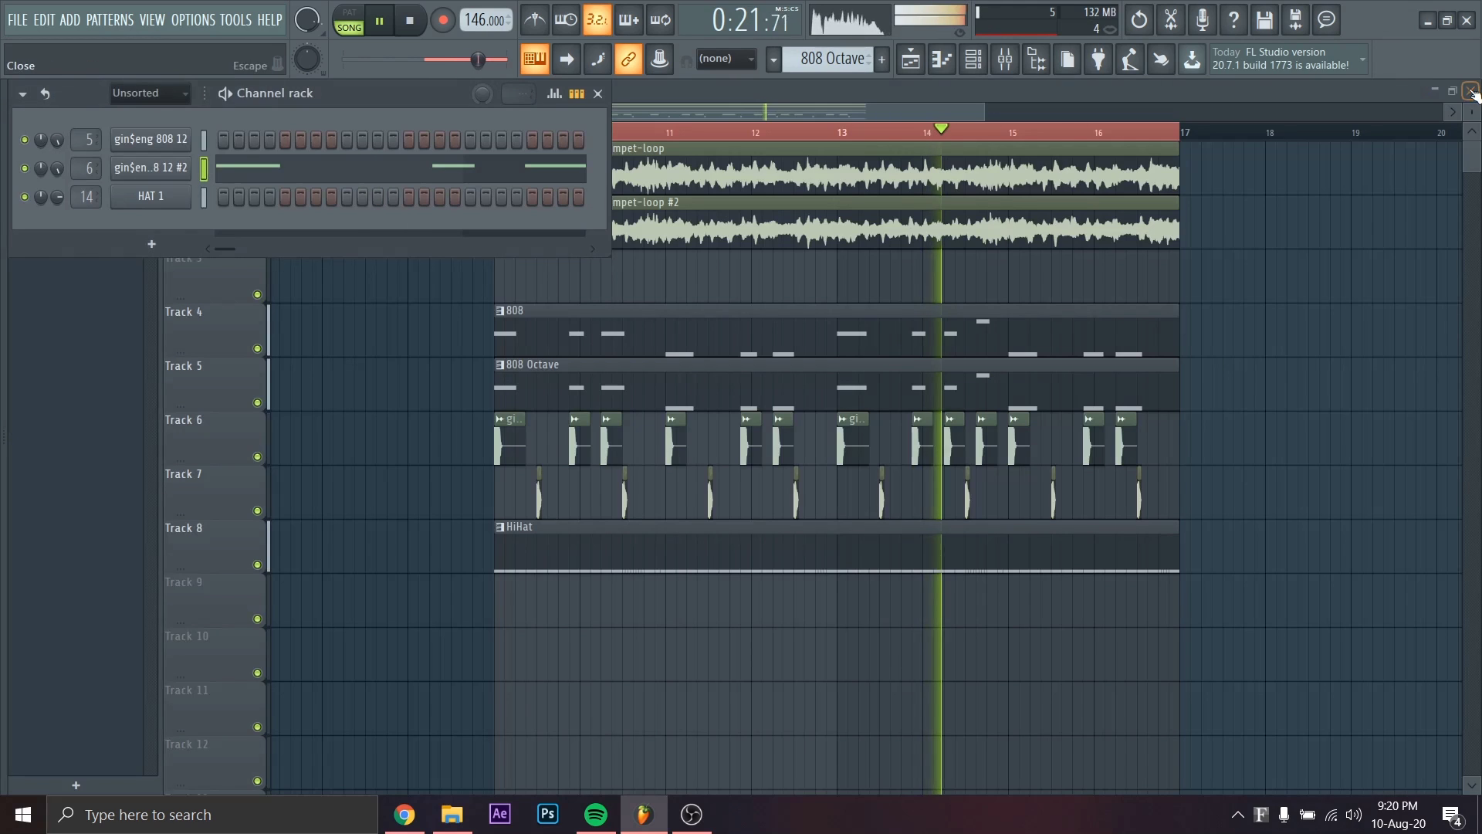
pyautogui.doubleClick(623, 505)
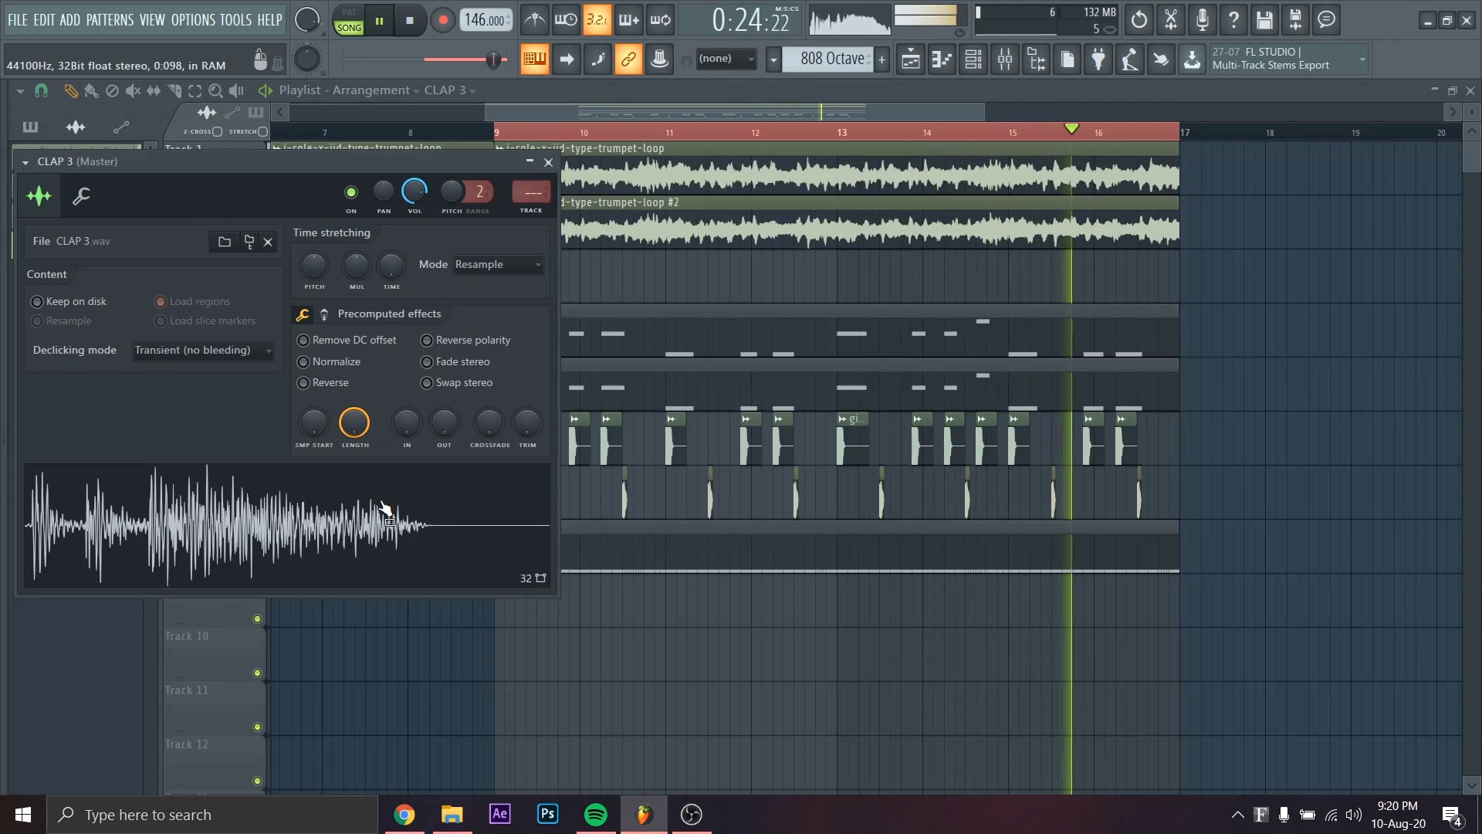
pyautogui.click(549, 162)
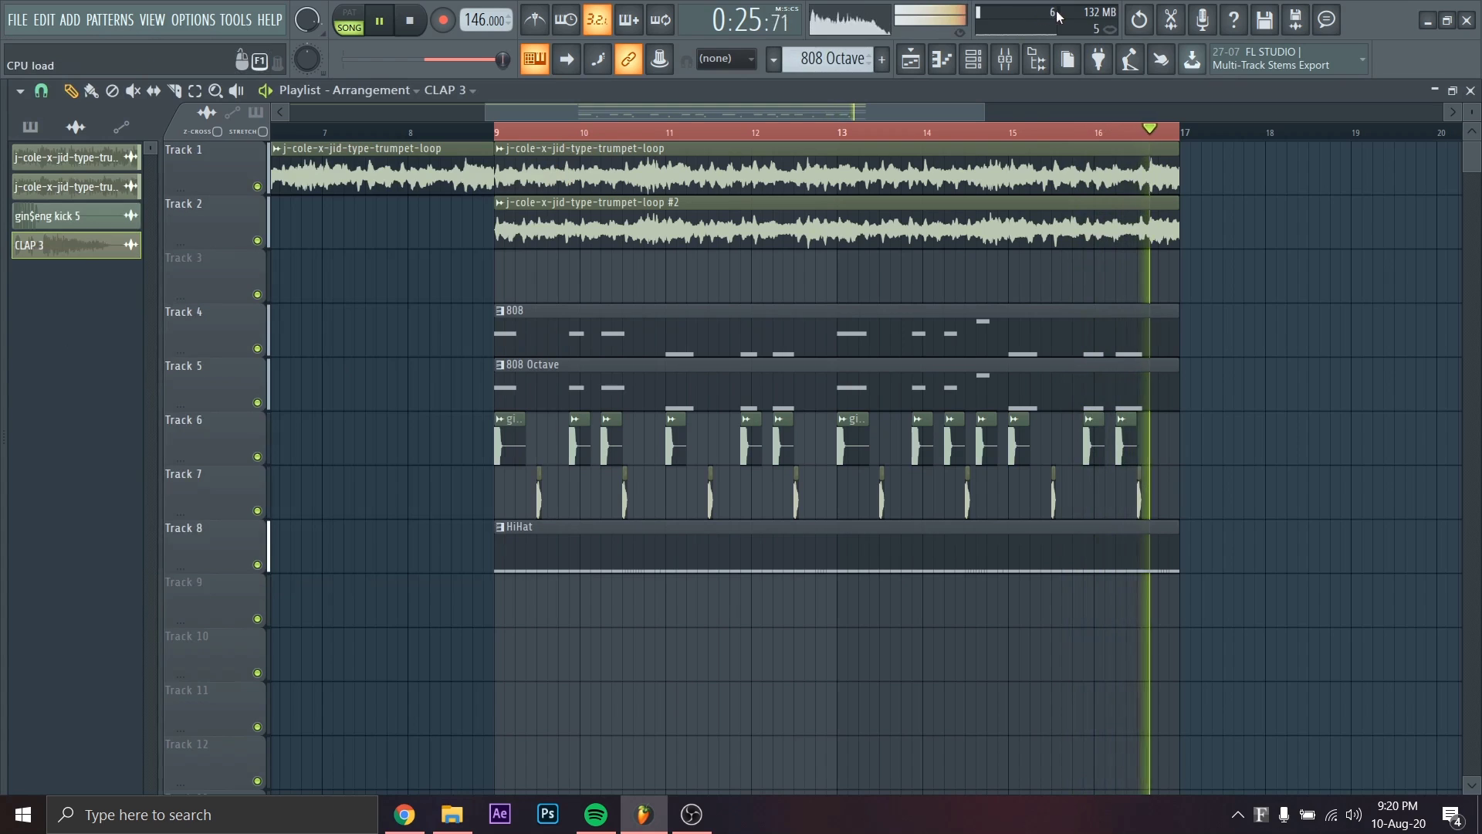
pyautogui.click(1005, 59)
pyautogui.hotkey('ctrl', 'l')
pyautogui.moveTo(339, 480); pyautogui.dragTo(338, 499)
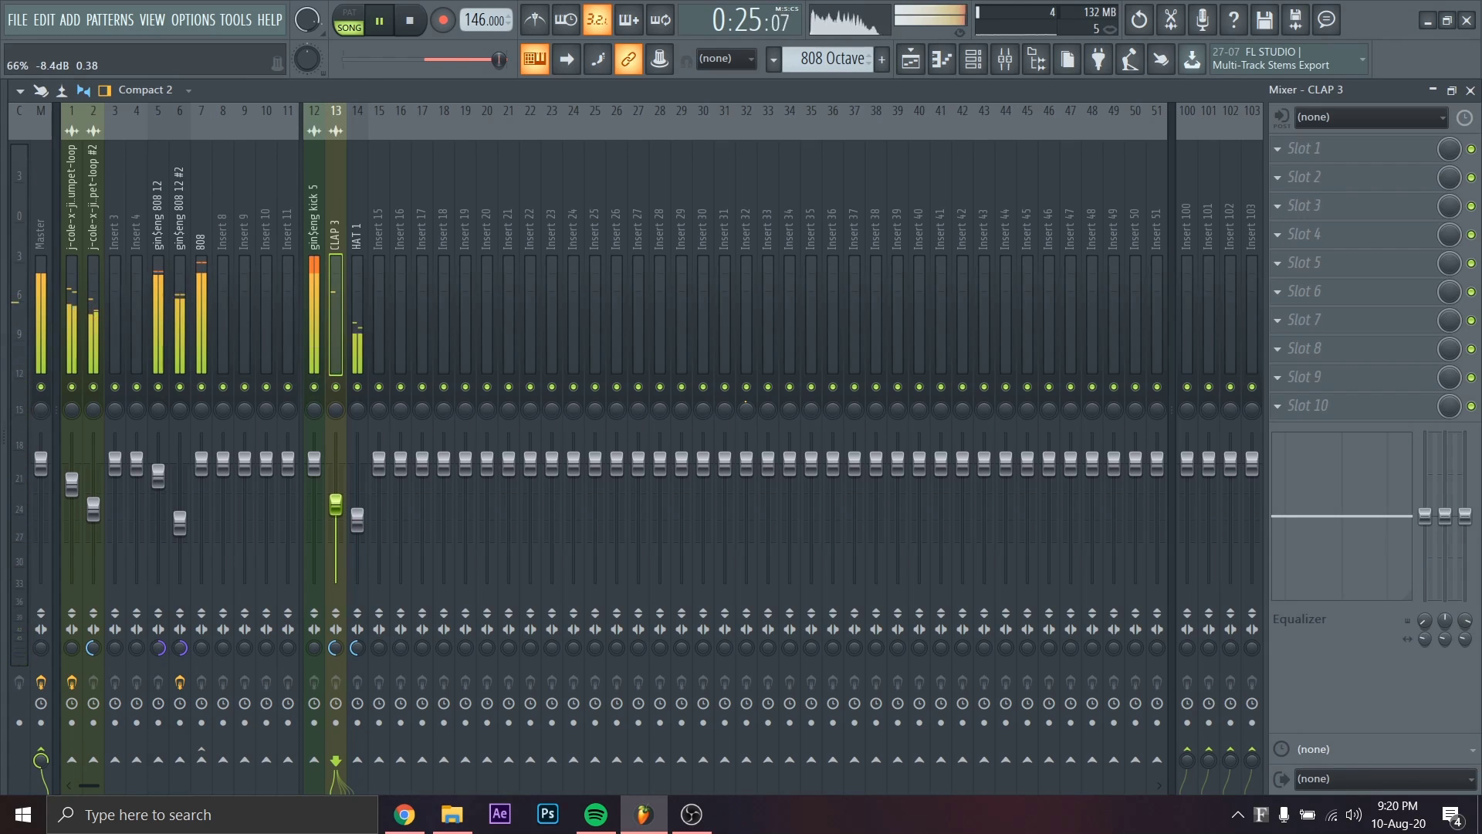
# Add Fruity Parametric EQ 2 to Slot 1 of the Master and cut the highs above about 10 kHz with a steep band 7
pyautogui.click(39, 281)
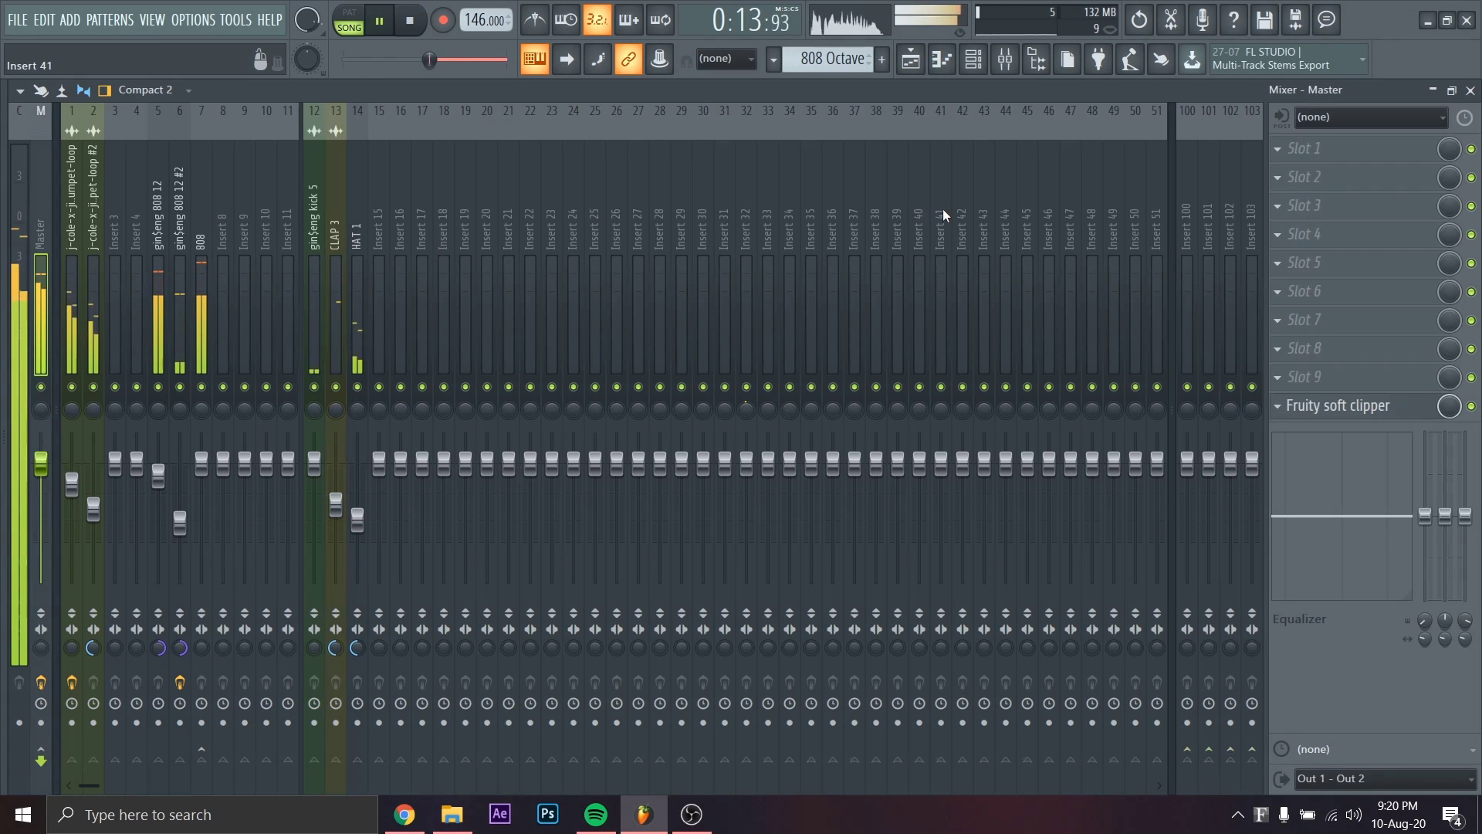
pyautogui.click(1320, 141)
pyautogui.click(1059, 731)
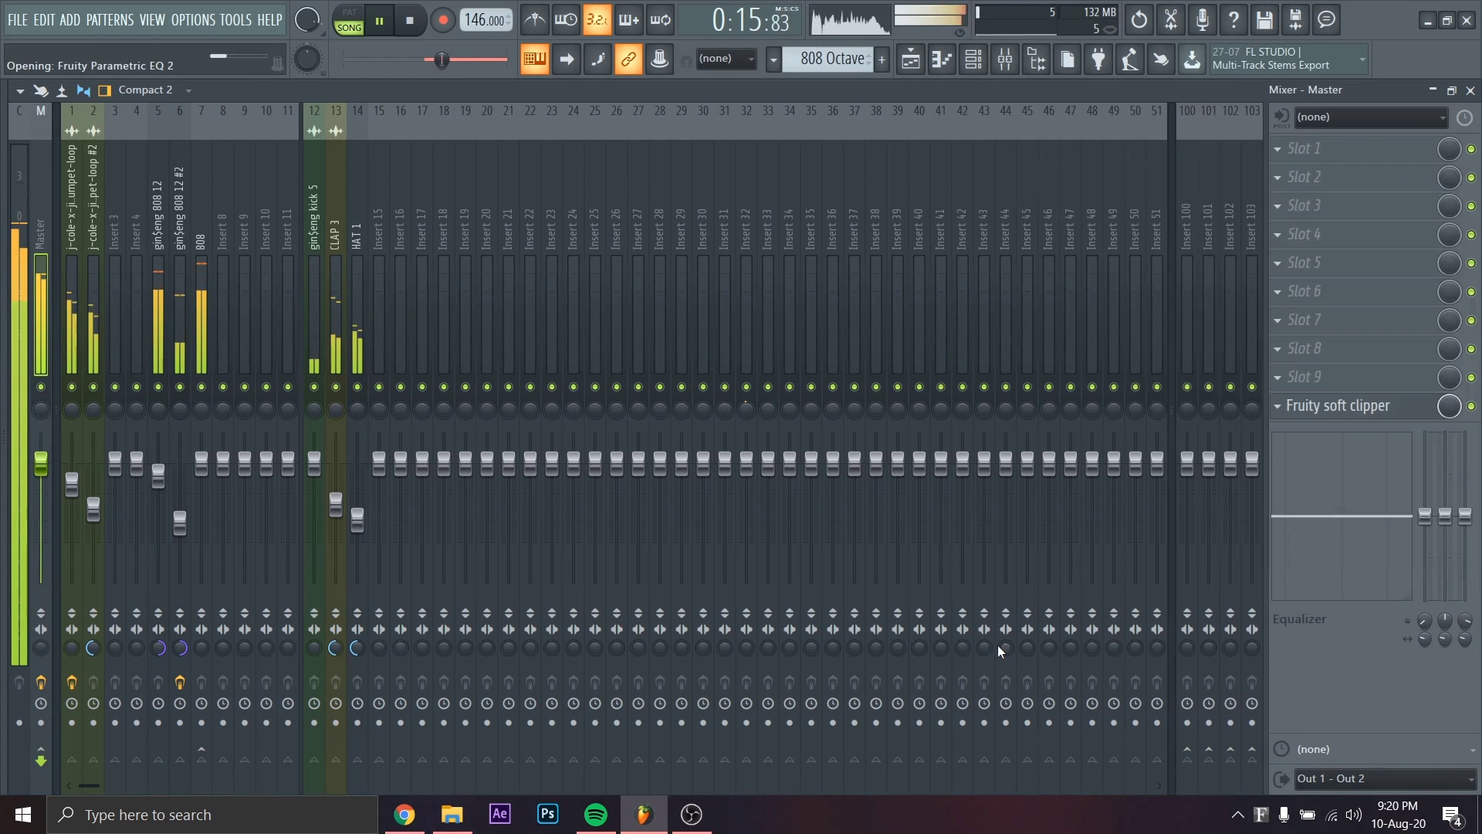
pyautogui.rightClick(416, 368)
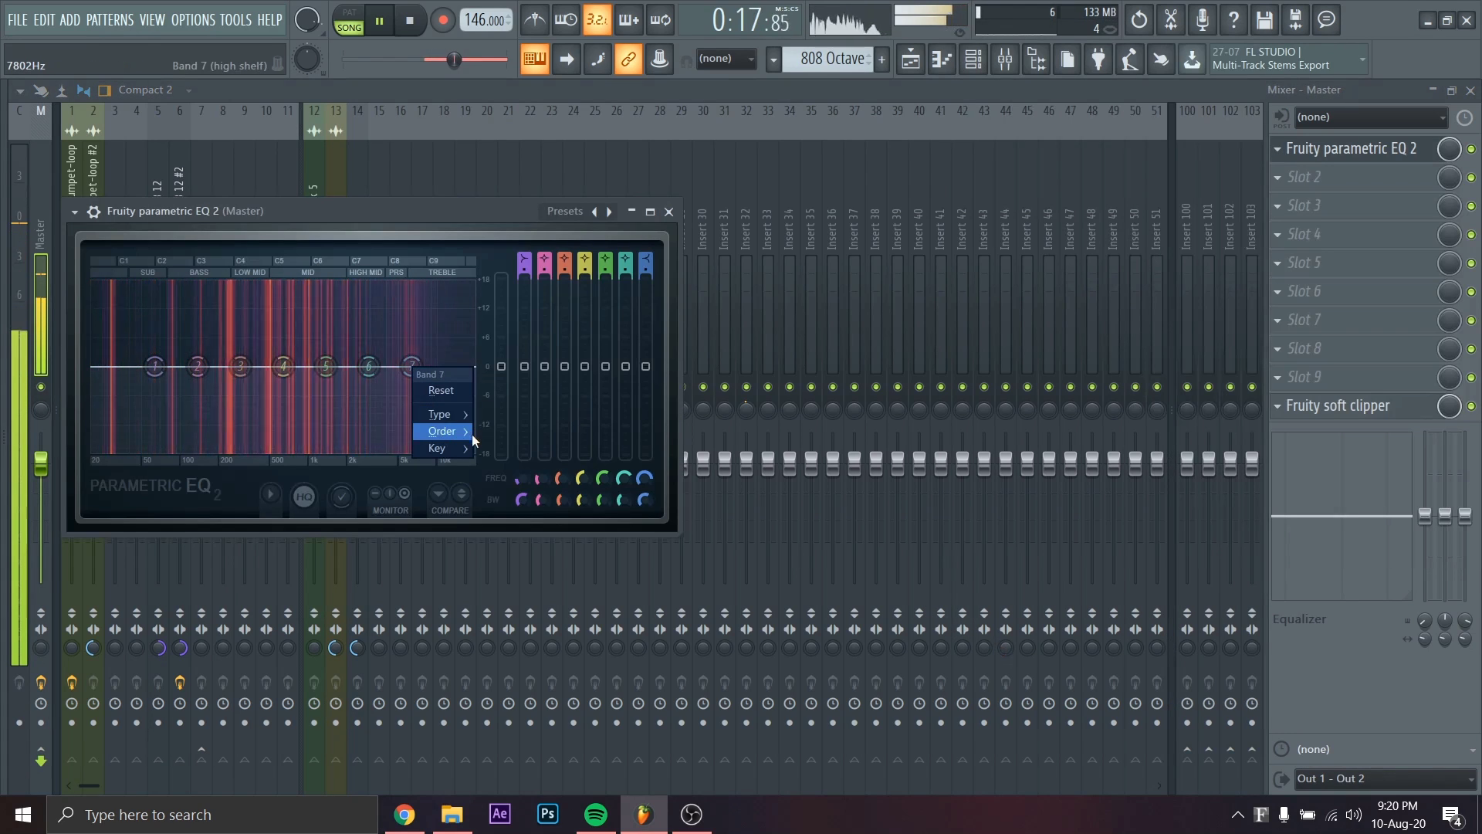
pyautogui.click(509, 434)
pyautogui.moveTo(411, 366); pyautogui.dragTo(463, 450)
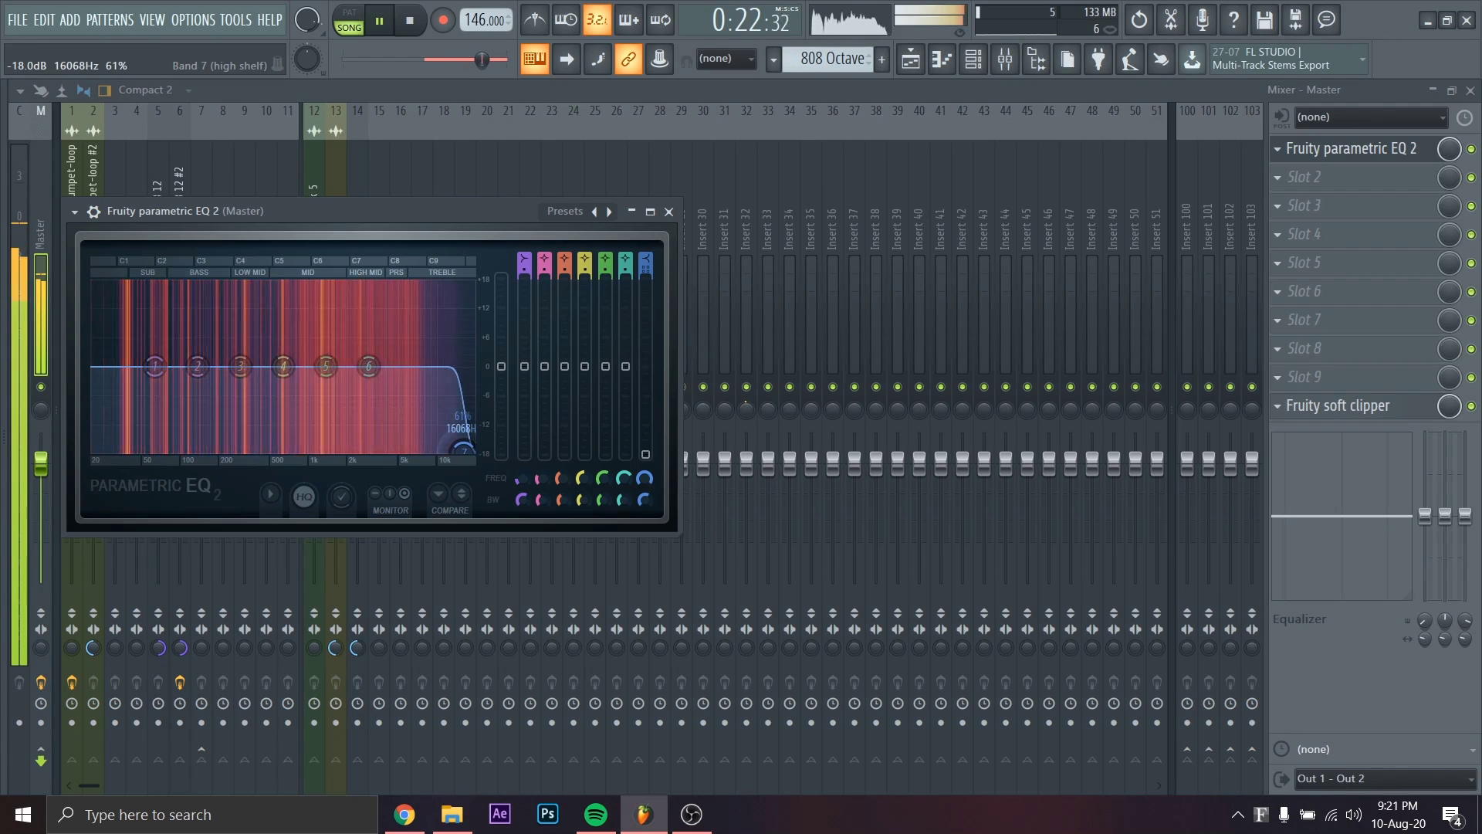
pyautogui.click(669, 211)
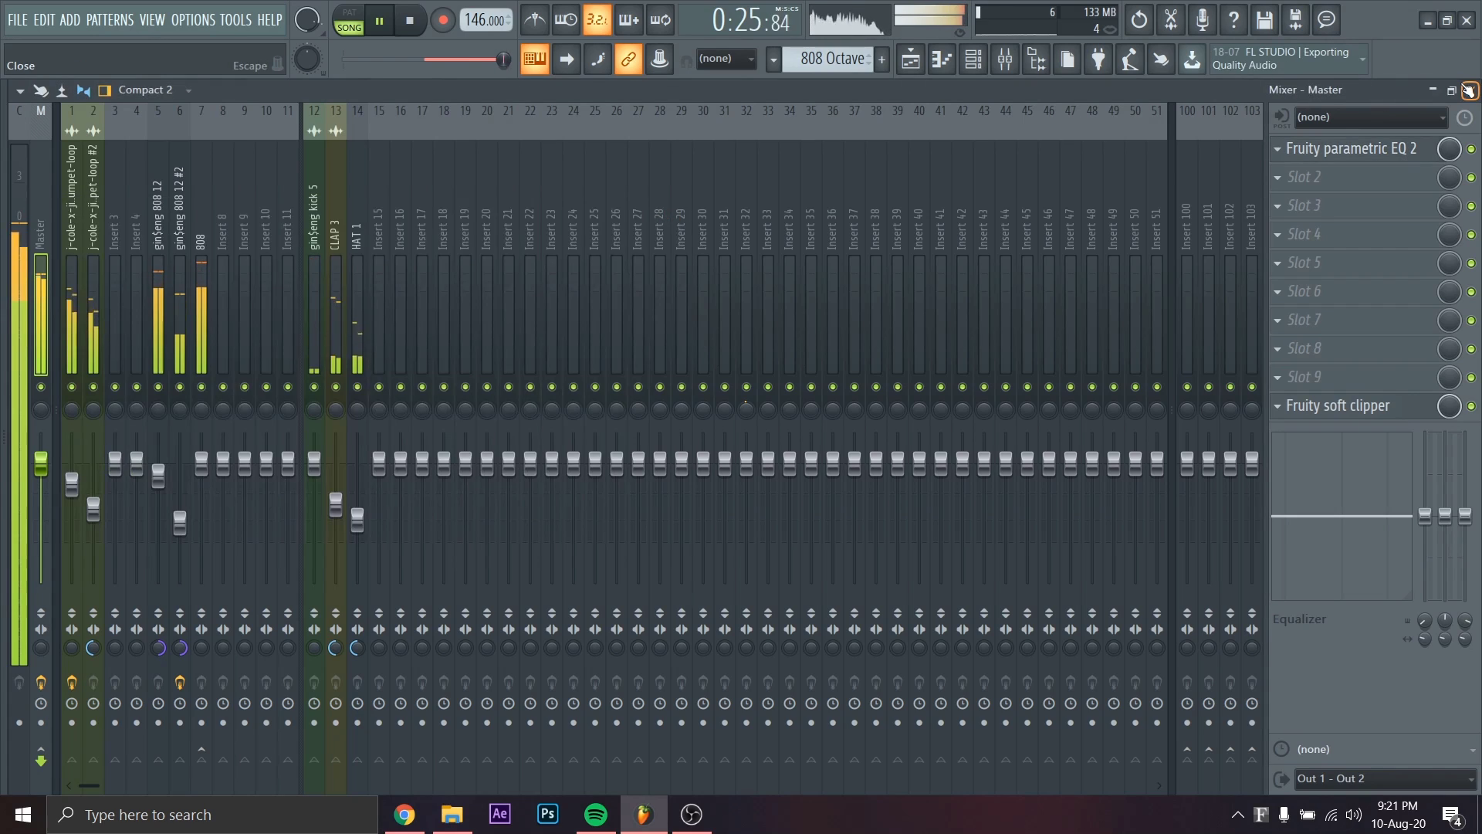